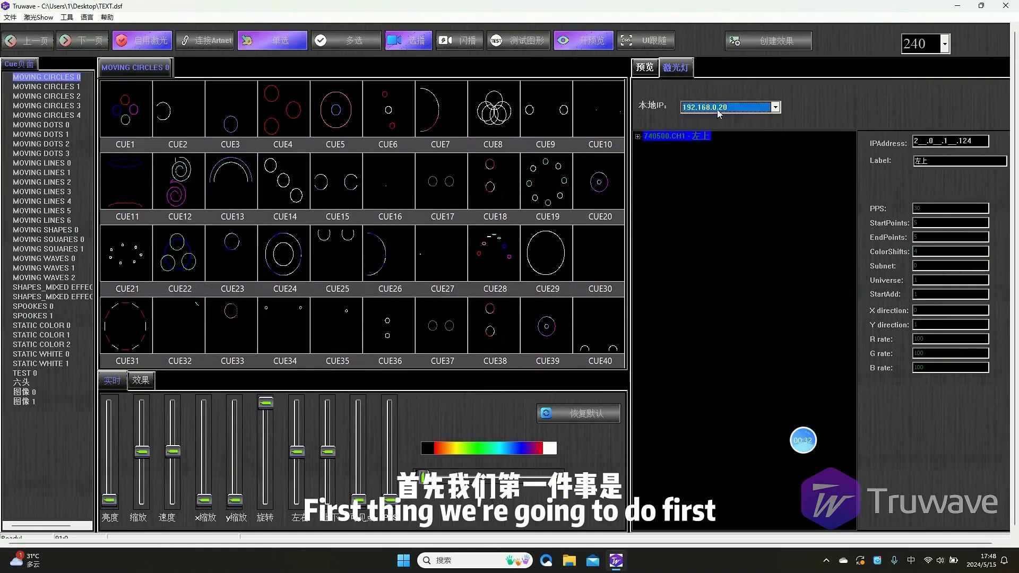
Step: Set the local IP for the laser connection to 2.0.1.11
left_click(711, 106)
left_click(709, 118)
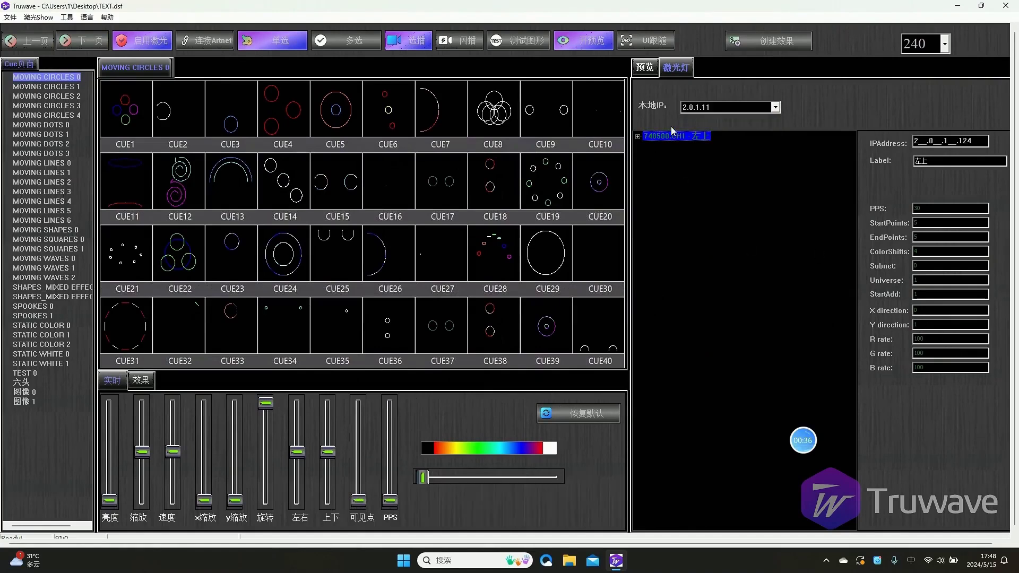
left_click(706, 106)
left_click(701, 117)
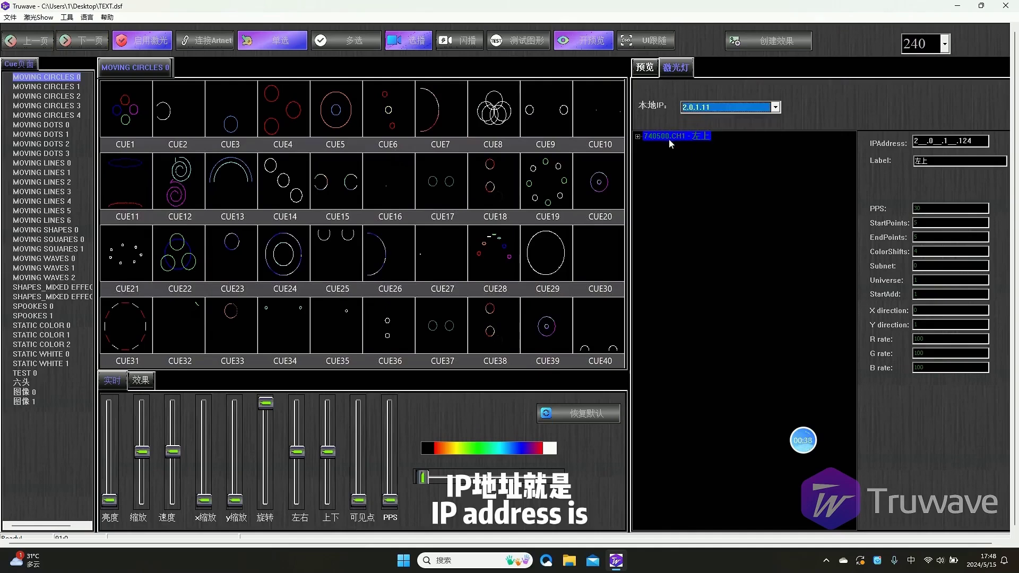
Step: Examine the detected laser's details: IP address, firmware version, type and label
left_click(637, 136)
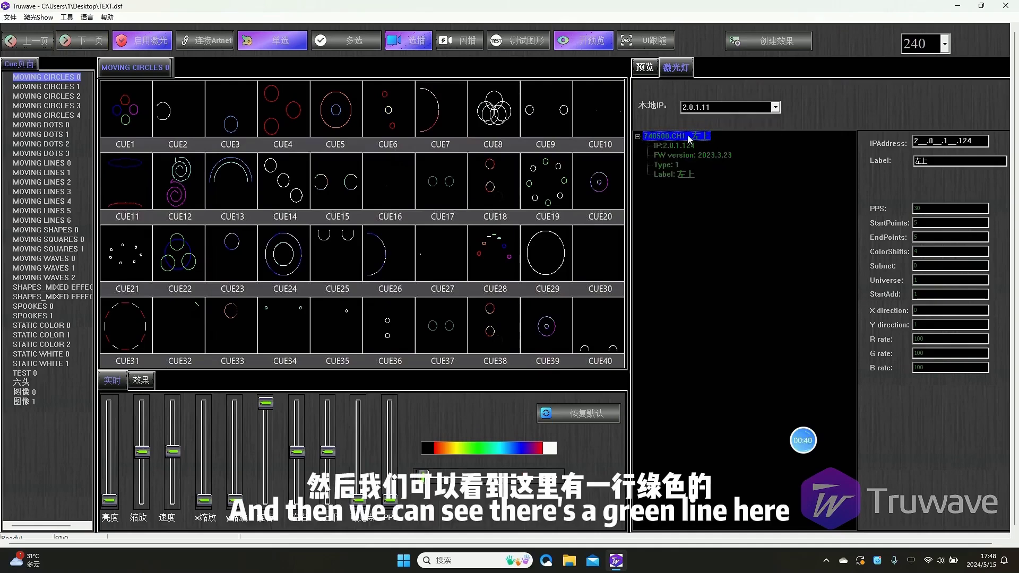
double_click(646, 135)
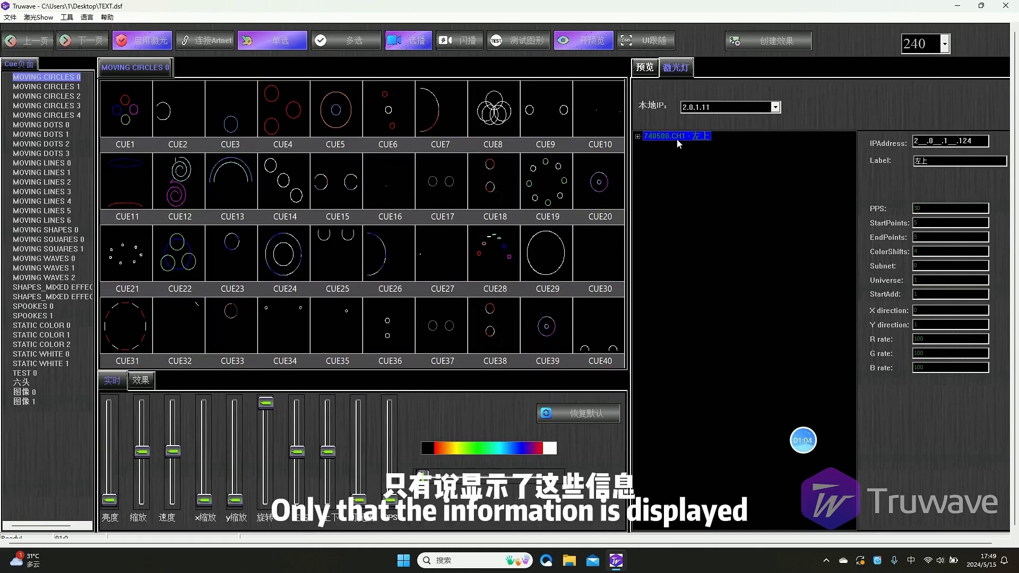
left_click(638, 137)
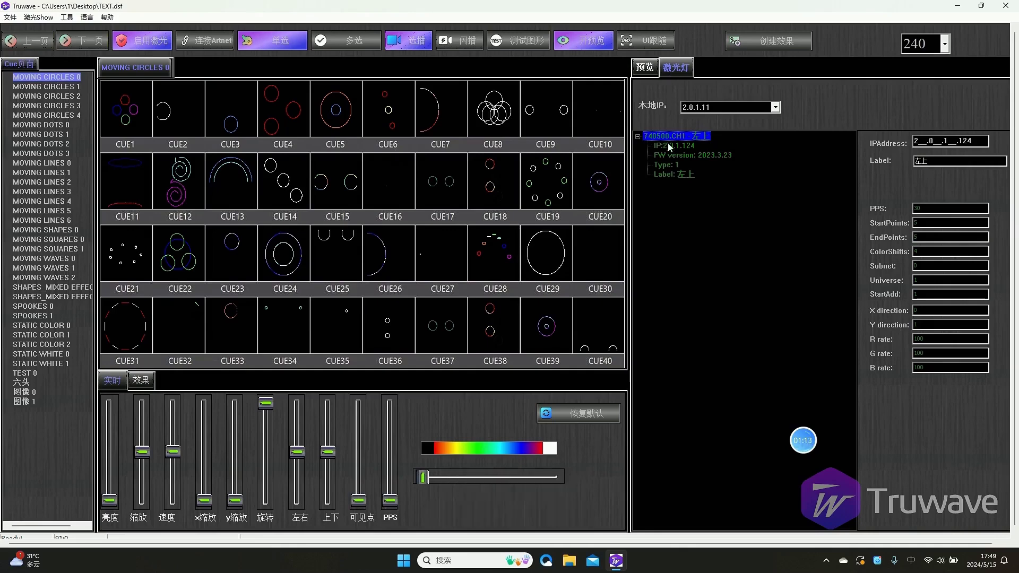
Step: Automatically create the show for the detected laser on the preview page, accepting that all existing show settings are cleared
left_click(649, 70)
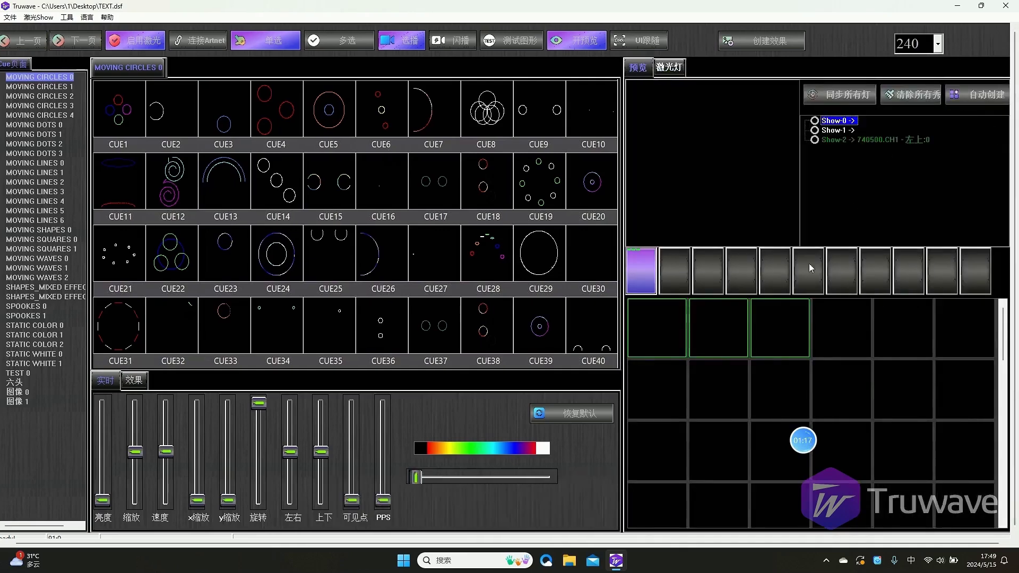
left_click(999, 96)
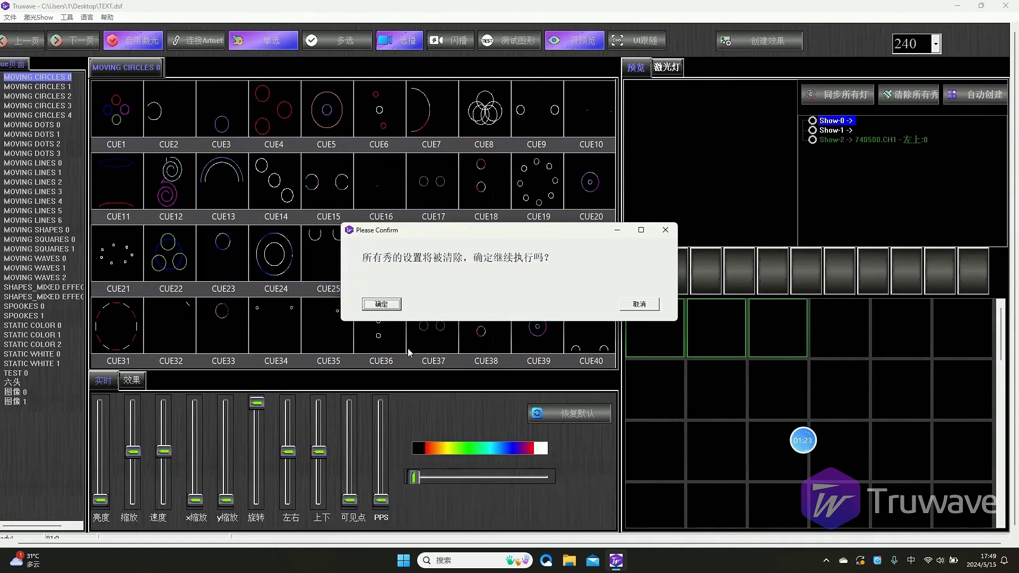
left_click(381, 305)
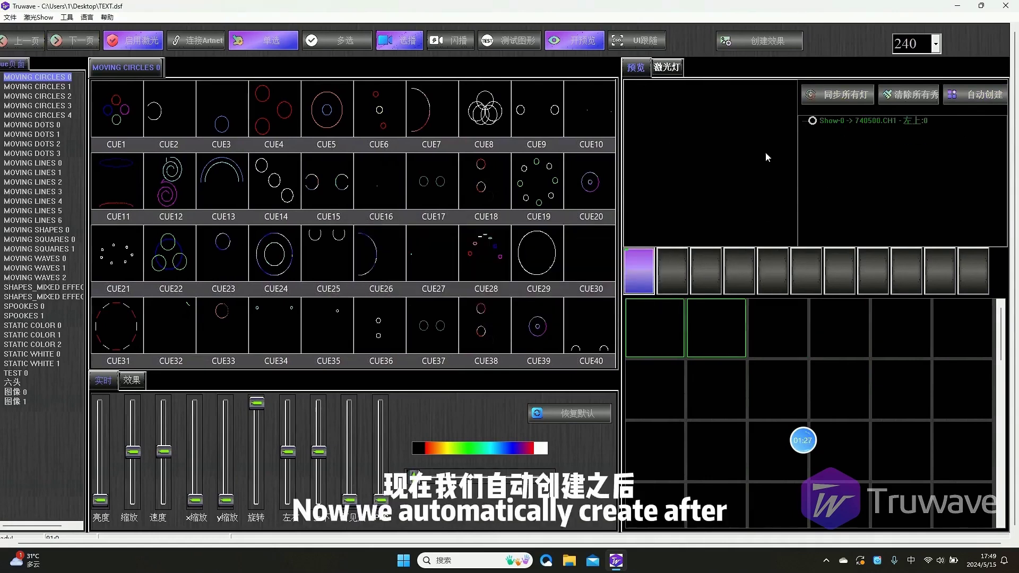
Step: Play cues CUE19, CUE15, CUE28 and CUE18 of the MOVING CIRCLES 0 page, and turn off laser output
left_click(542, 171)
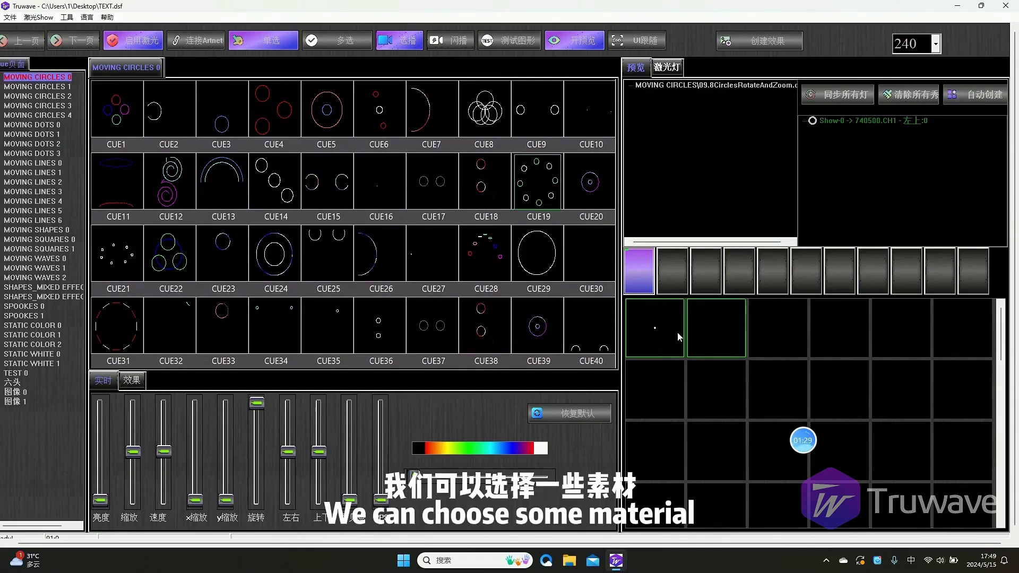
left_click(327, 181)
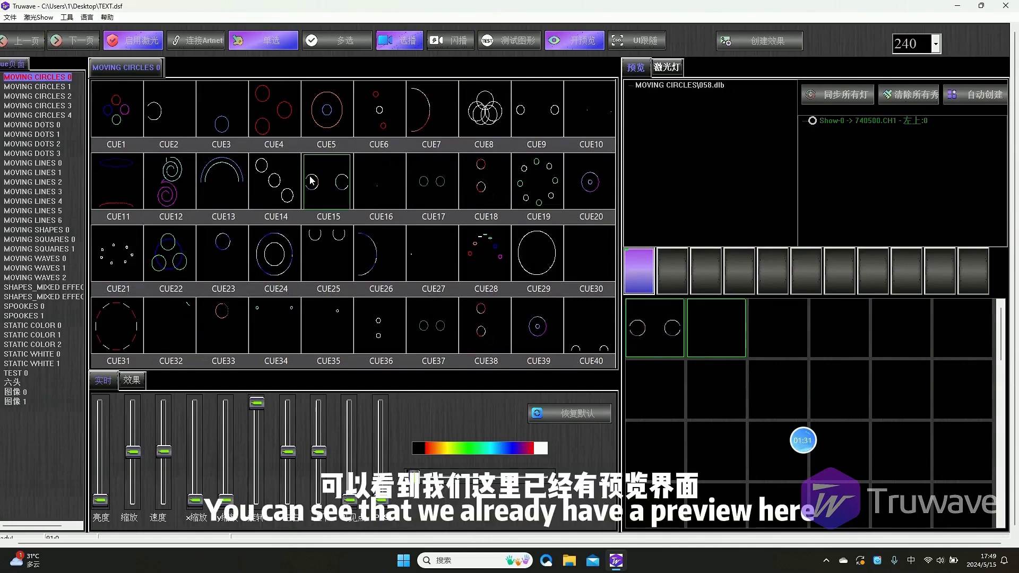
left_click(537, 182)
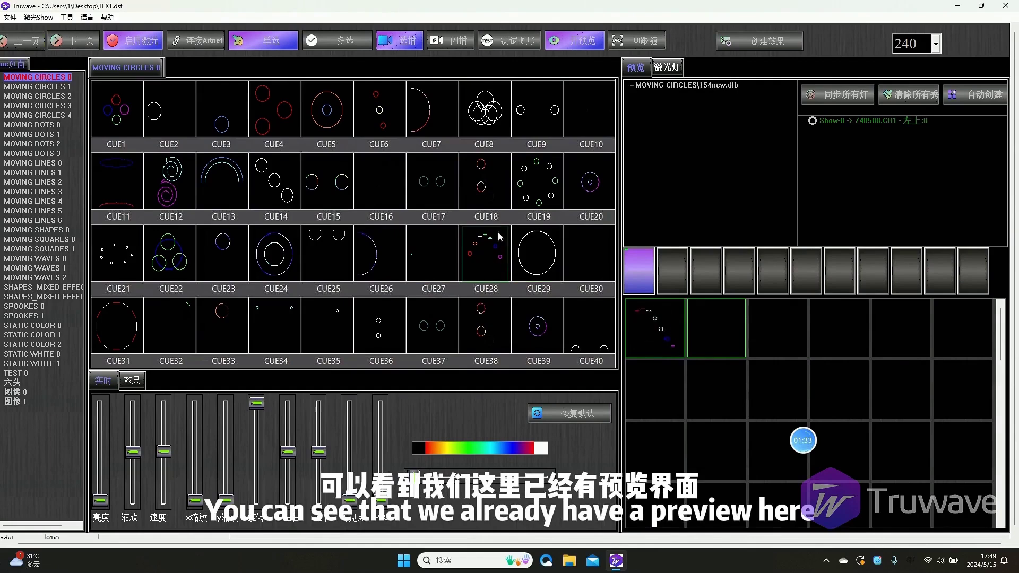
left_click(492, 186)
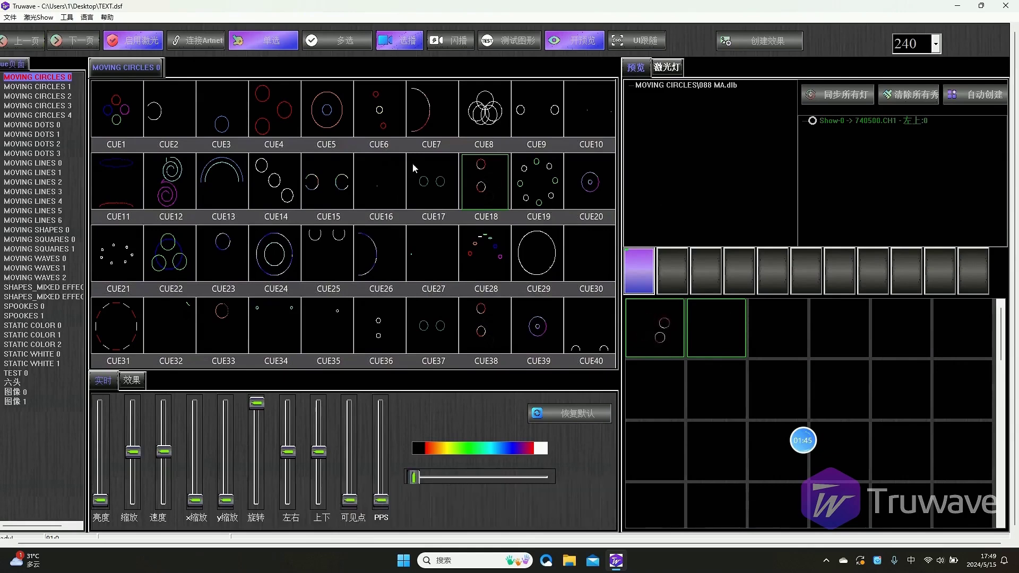
left_click(132, 40)
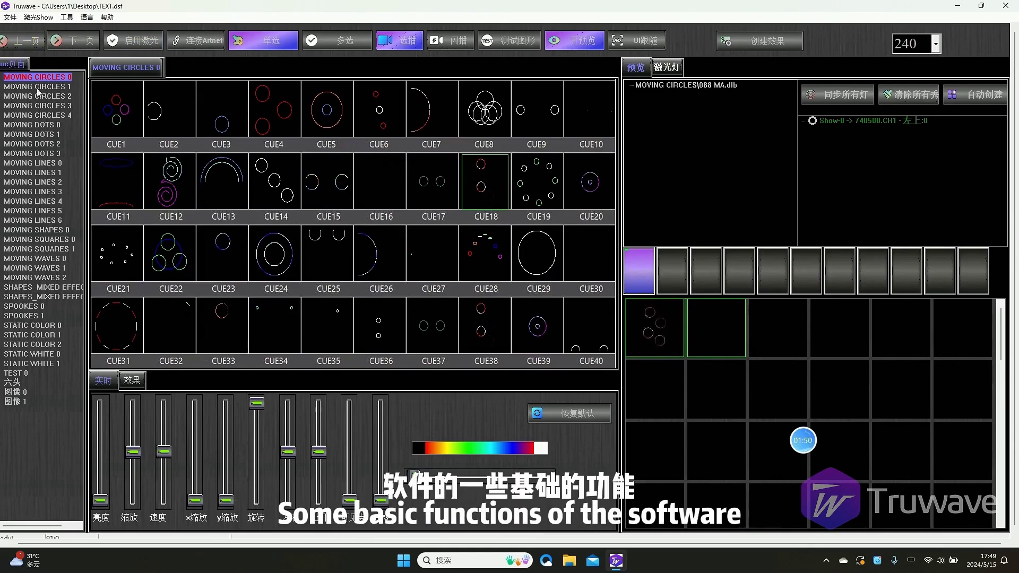
left_click(10, 19)
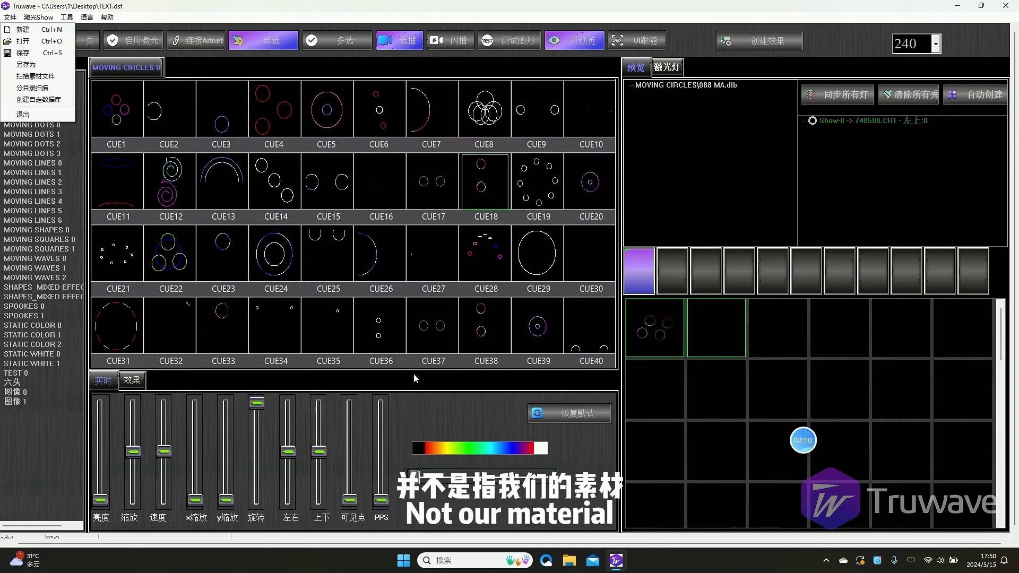
left_click(434, 388)
Step: Play CUE1 of the MOVING LINES 1 page in the preview
left_click(45, 289)
left_click(40, 172)
left_click(121, 181)
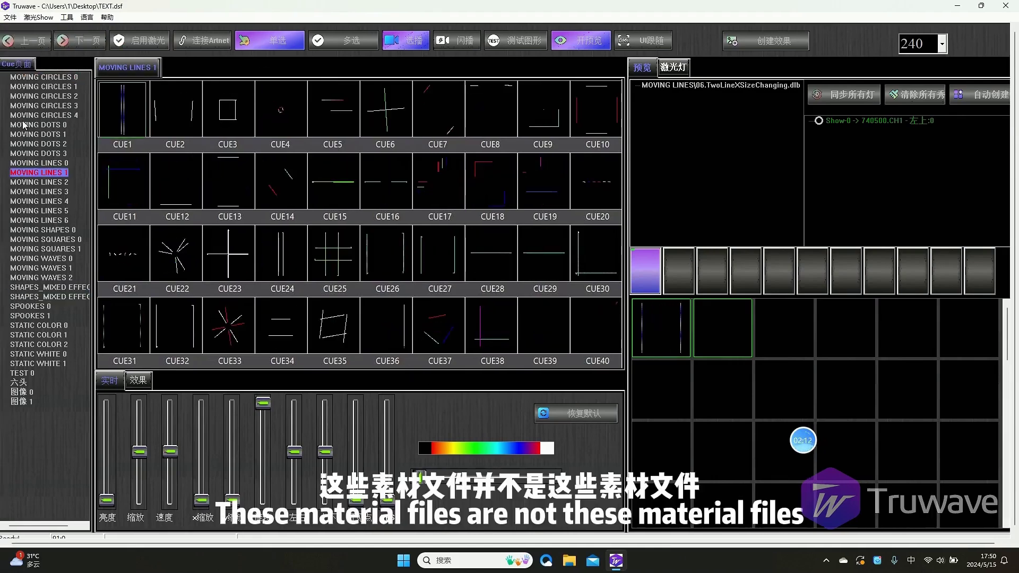
Step: Browse the material in several cue pages, including MOVING SQUARES 0 and MOVING LINES 0, ending on MOVING CIRCLES 4
left_click(41, 125)
left_click(46, 297)
left_click(46, 363)
left_click(40, 163)
left_click(46, 114)
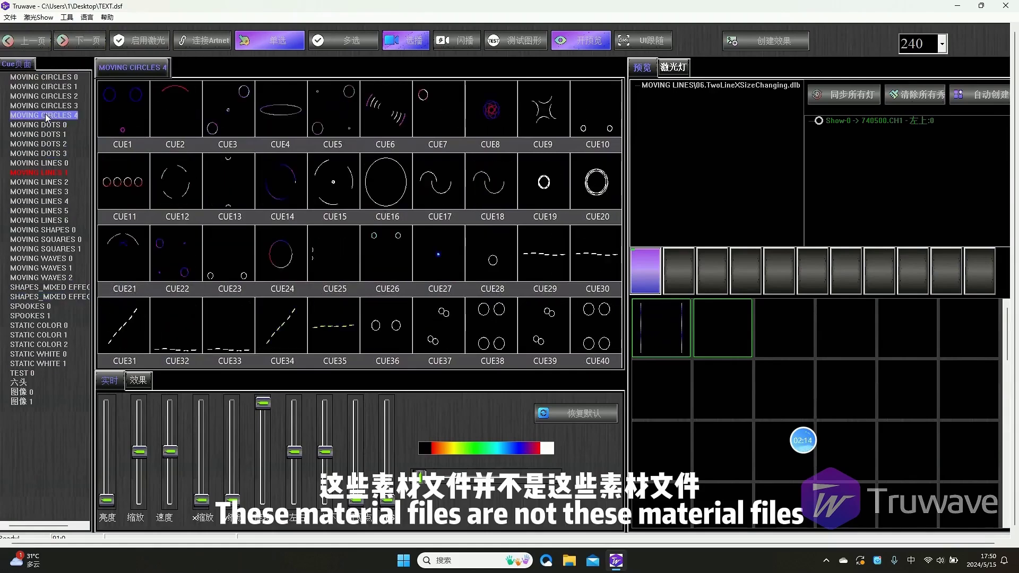
left_click(42, 258)
left_click(47, 344)
left_click(45, 240)
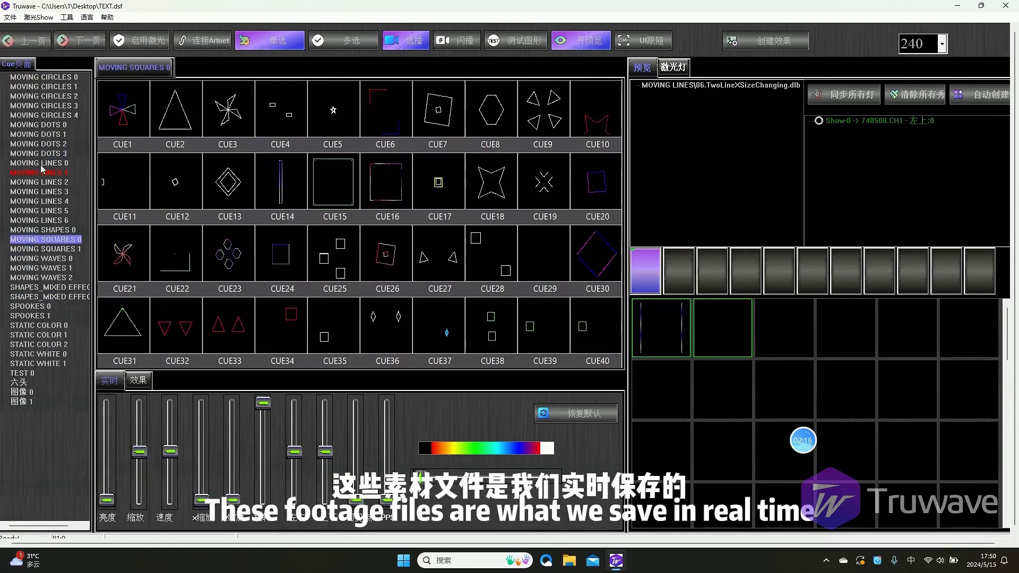
left_click(39, 163)
left_click(46, 114)
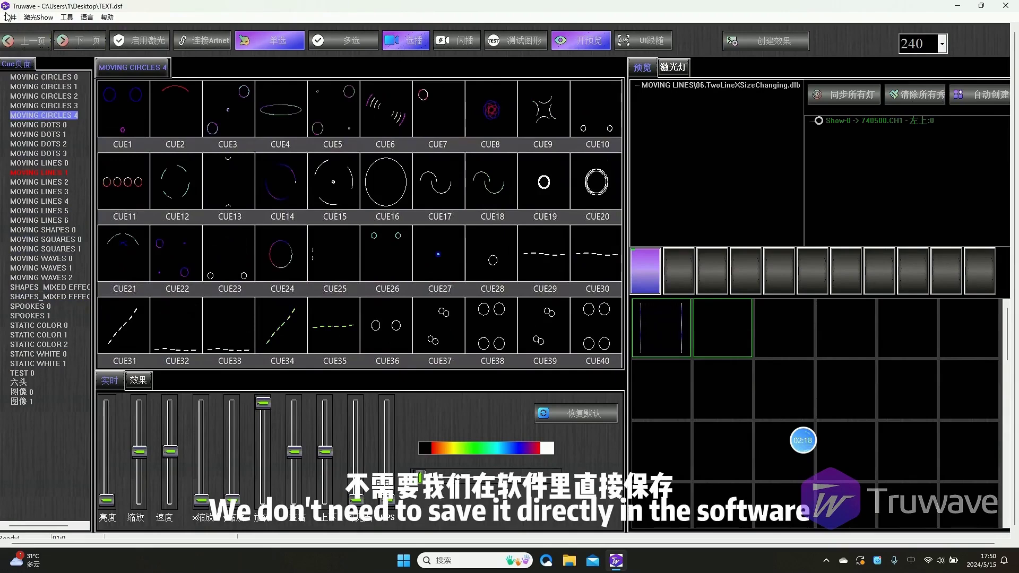
Step: Change the name of Show-0 to ZUO in its show settings
double_click(851, 121)
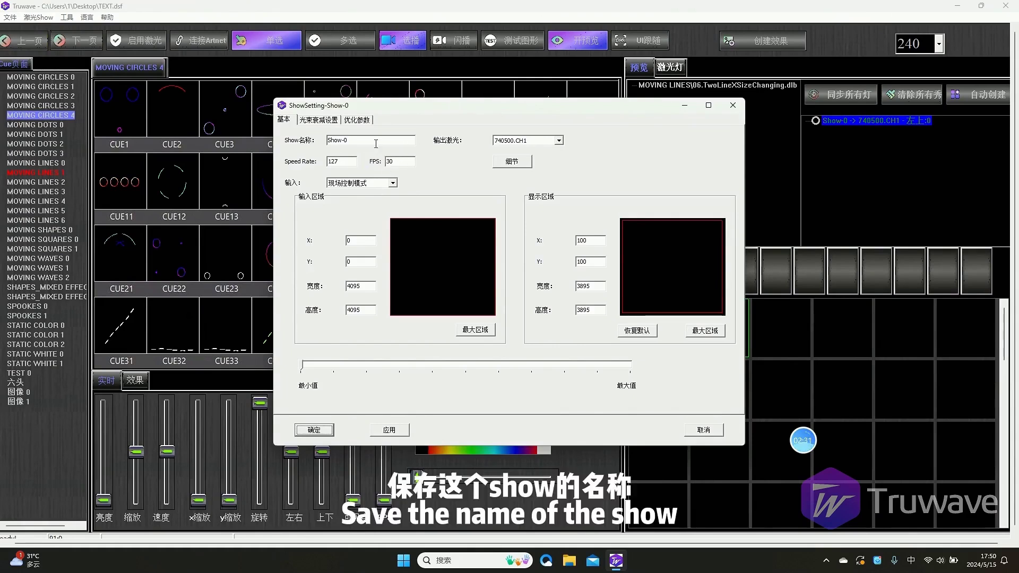
left_click_drag(374, 141, 319, 143)
key("BackSpace")
type("YOU")
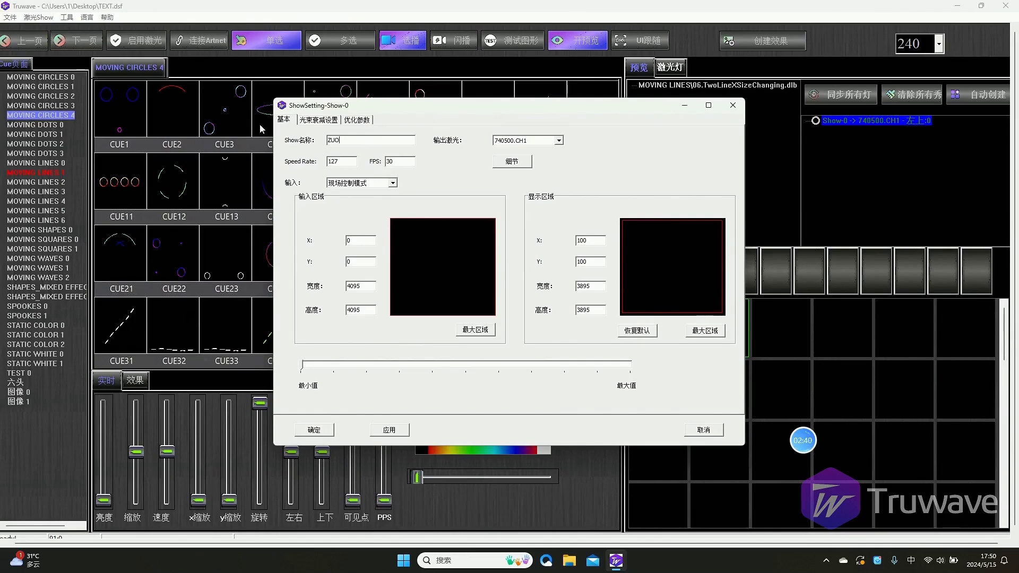
Step: Fill a large central rectangle of the beam attenuation grid with 10%, refill it with 0%, and confirm the show settings
left_click(335, 121)
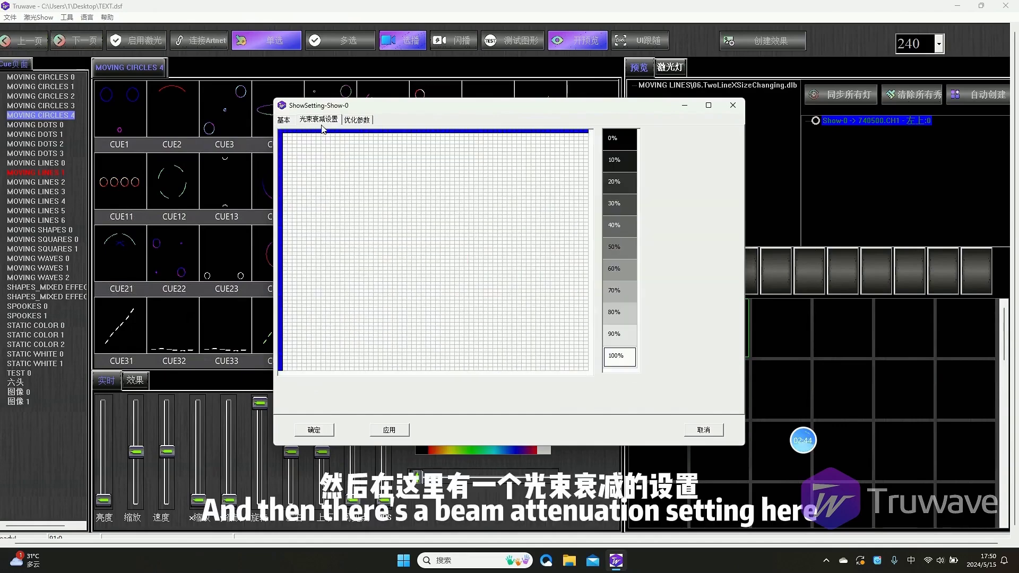
left_click(611, 165)
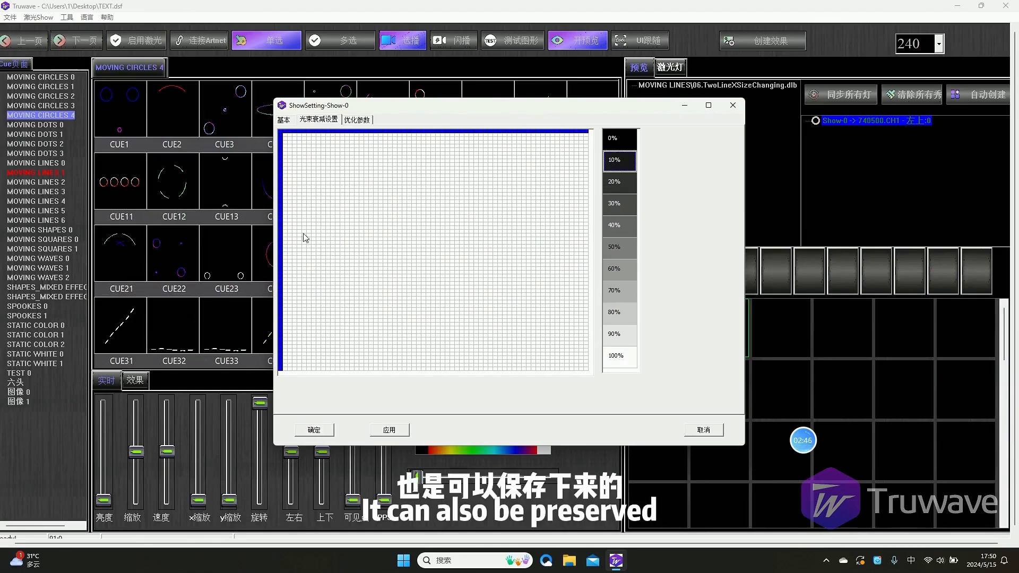
mouse_move(322, 163)
left_mouse_down()
mouse_move(475, 261)
mouse_move(532, 338)
left_mouse_up()
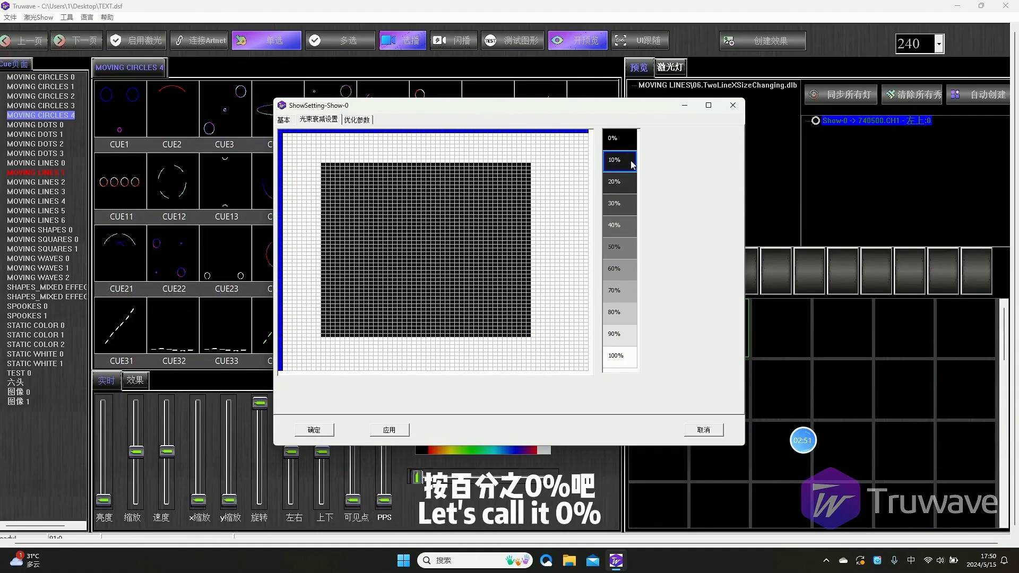
left_click(620, 147)
left_click_drag(317, 164, 533, 338)
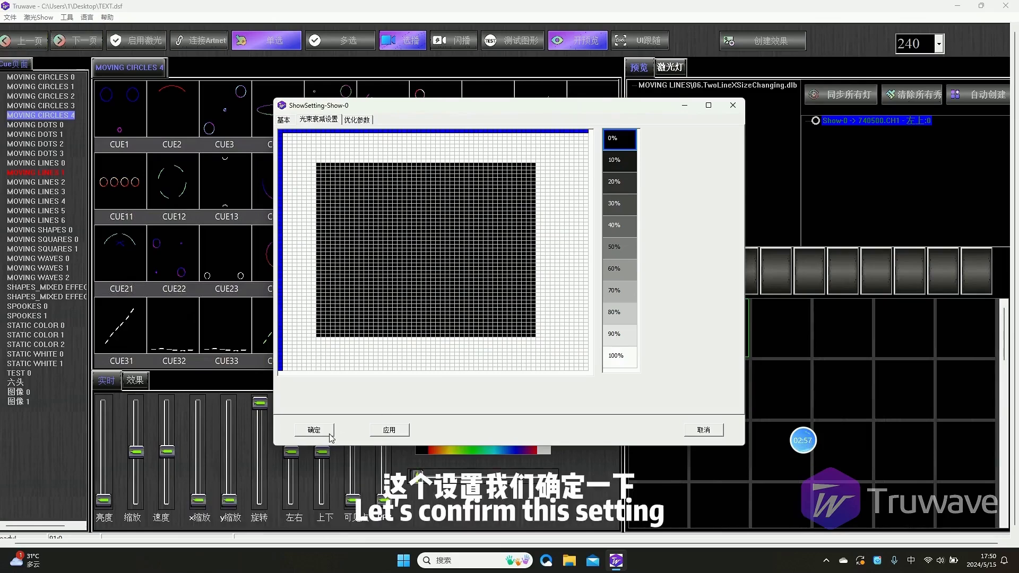
left_click(314, 430)
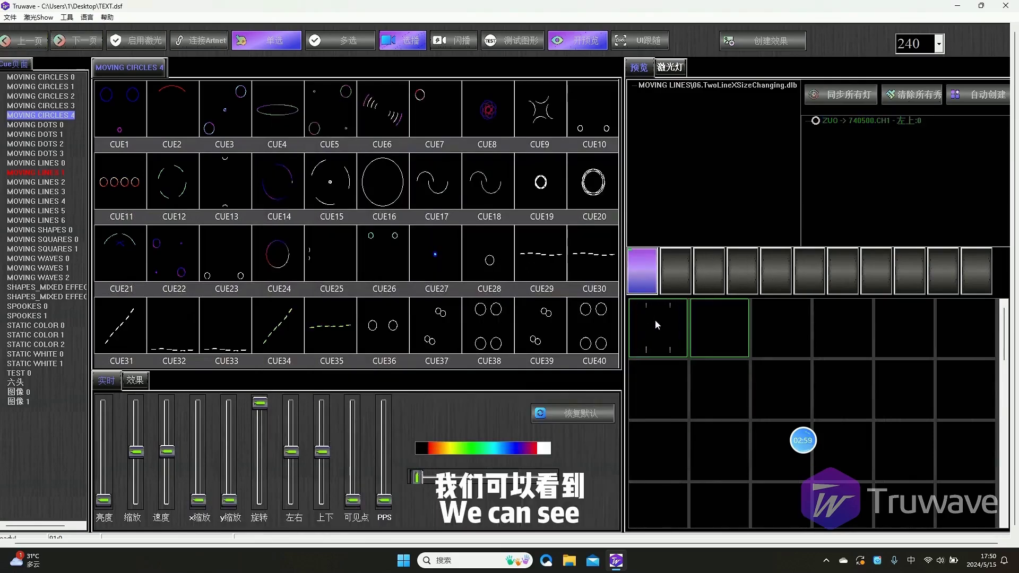
Step: Play cues CUE16, CUE17, CUE18, CUE2, CUE3 and CUE6 of MOVING CIRCLES 4 to check the attenuated area in the preview
left_click(399, 184)
left_click(421, 190)
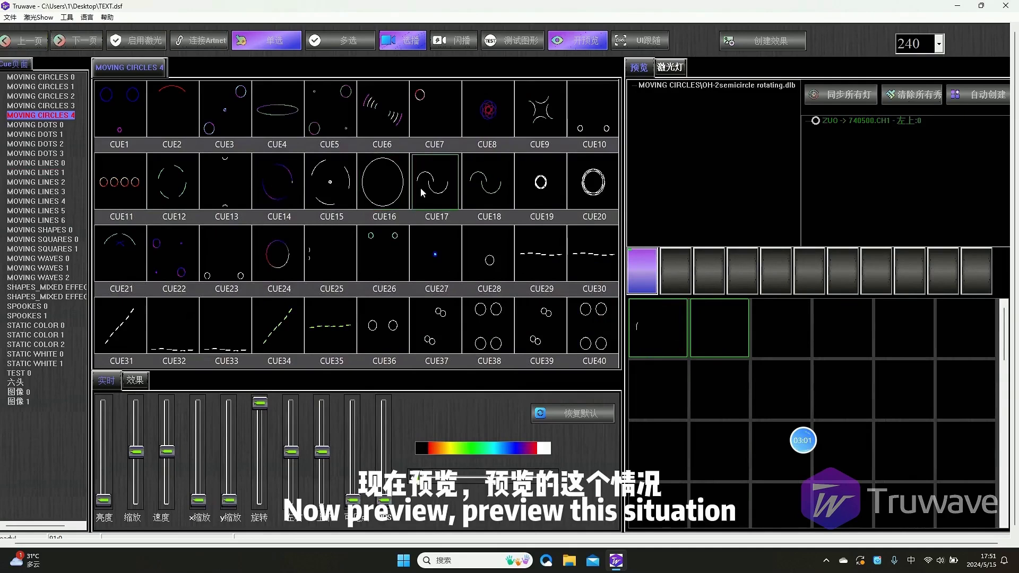
left_click(482, 192)
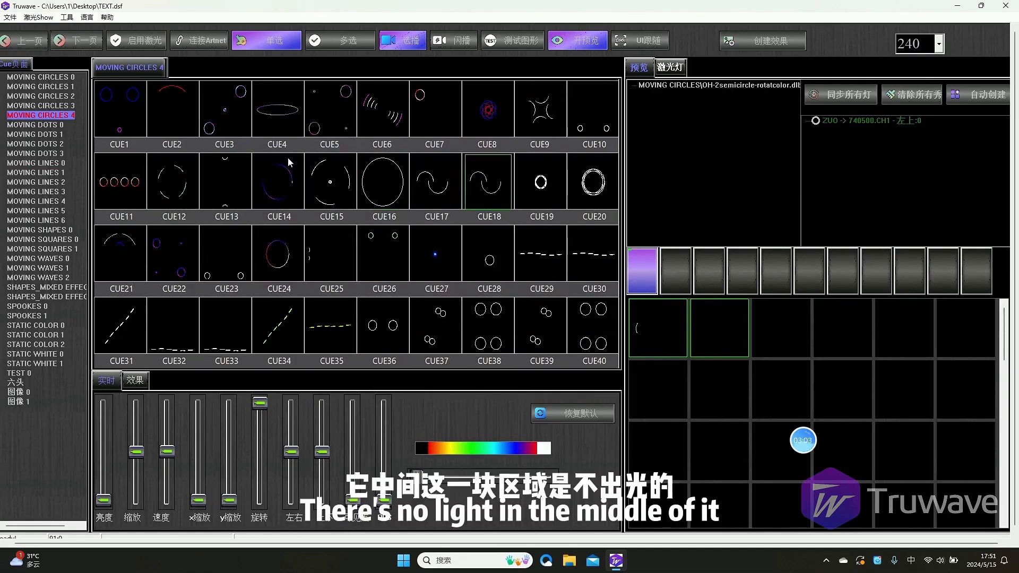
left_click(144, 120)
left_click(215, 114)
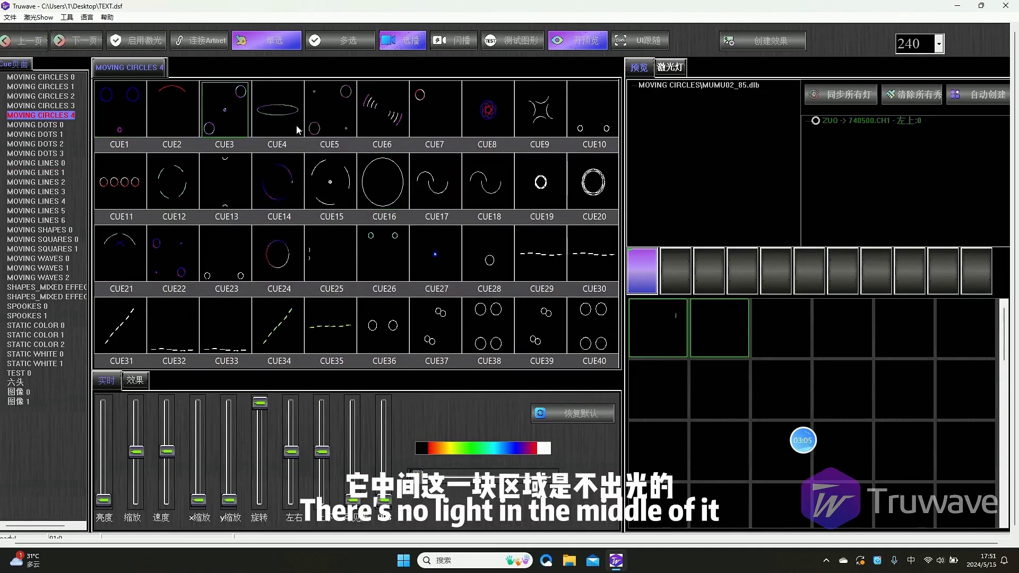
left_click(382, 112)
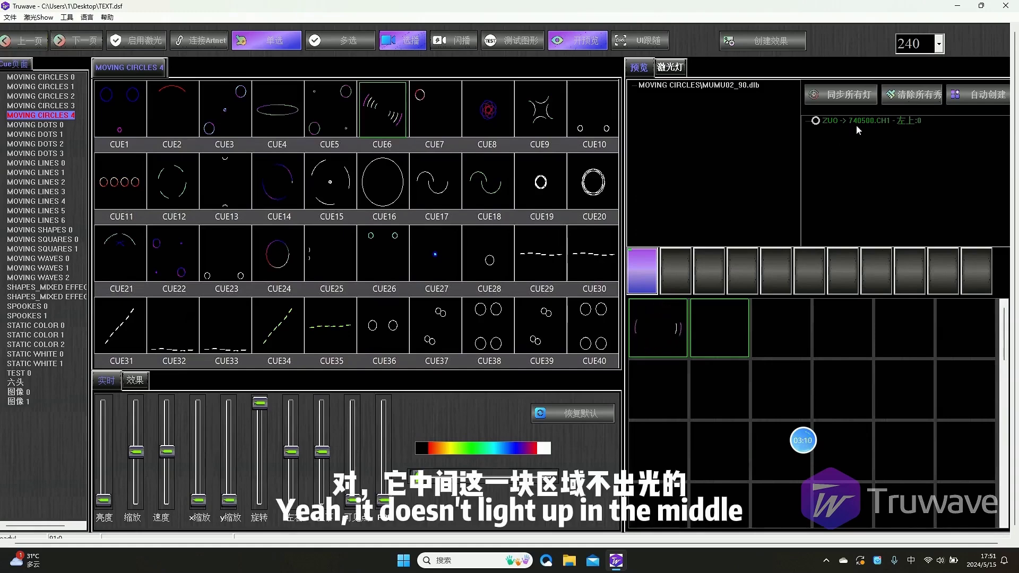
Step: Review the basic settings of the ZUO show and close them without changes
left_click(835, 123)
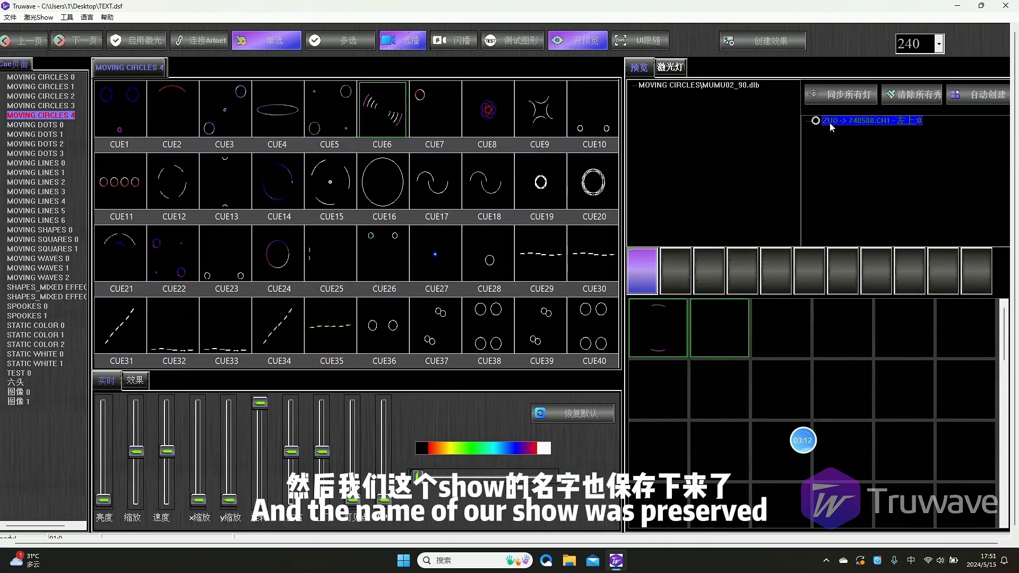
double_click(831, 123)
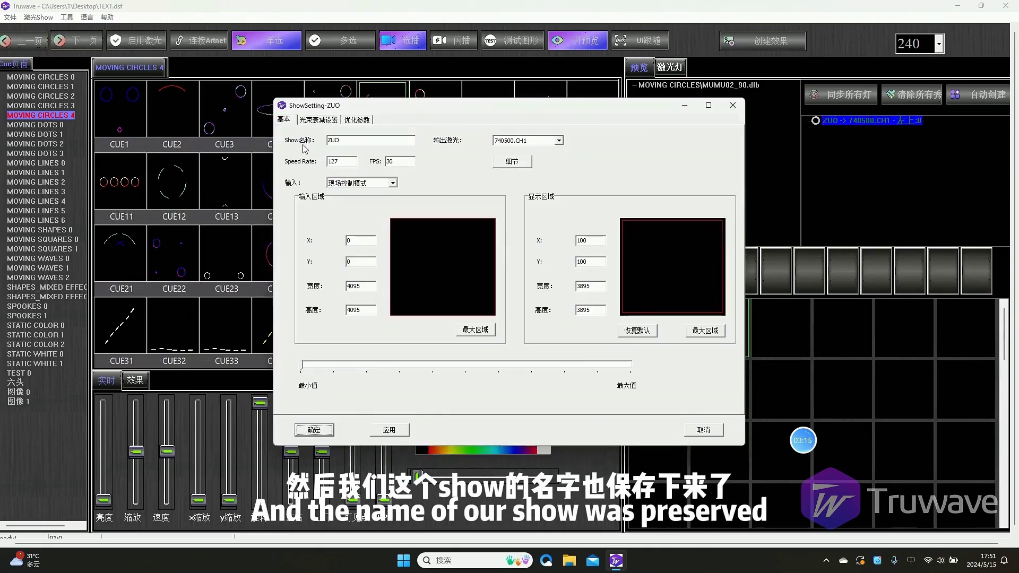
left_click(731, 109)
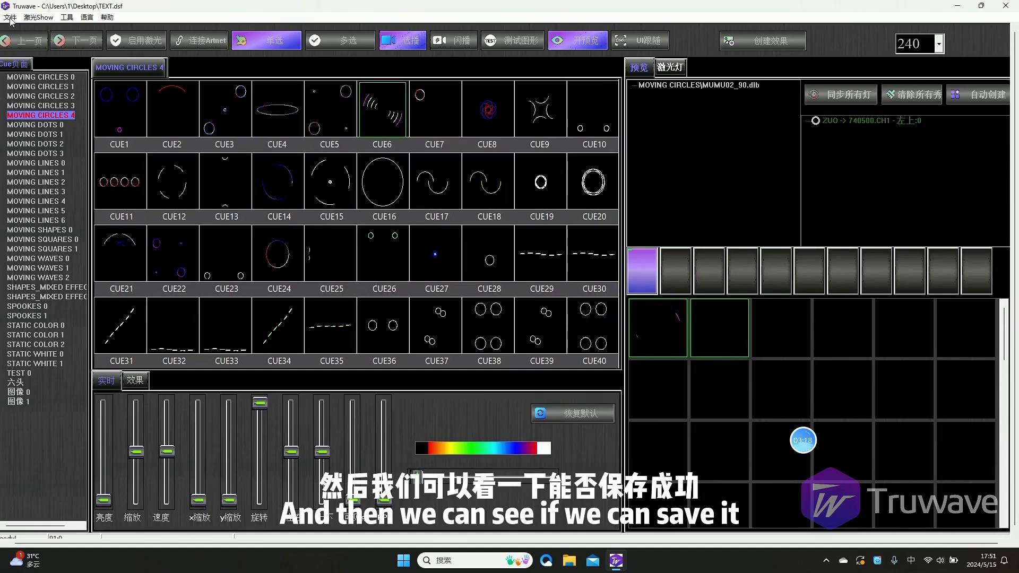
double_click(852, 121)
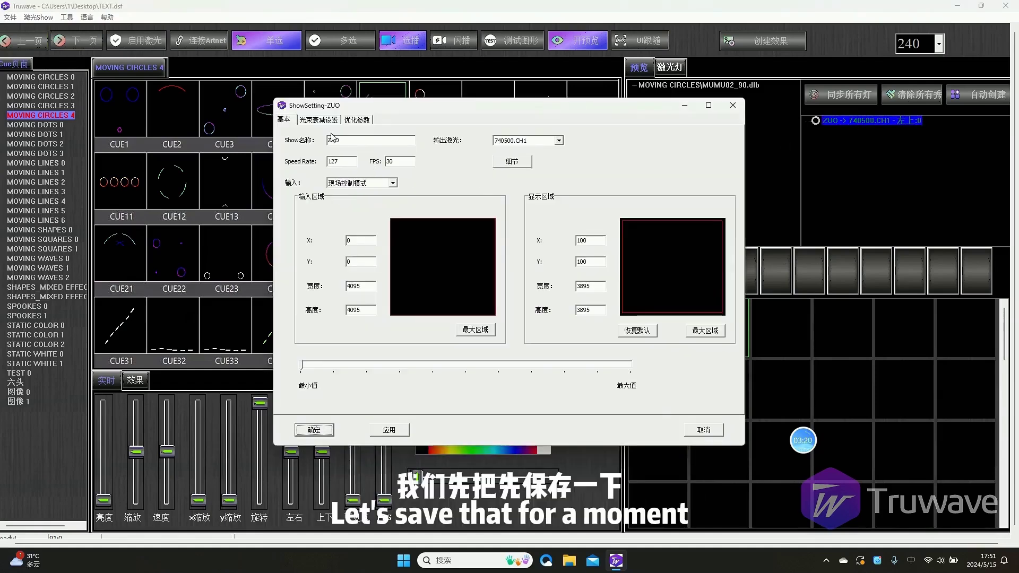
left_click(732, 105)
Step: Save the show file to the desktop under the new name text3
left_click(10, 17)
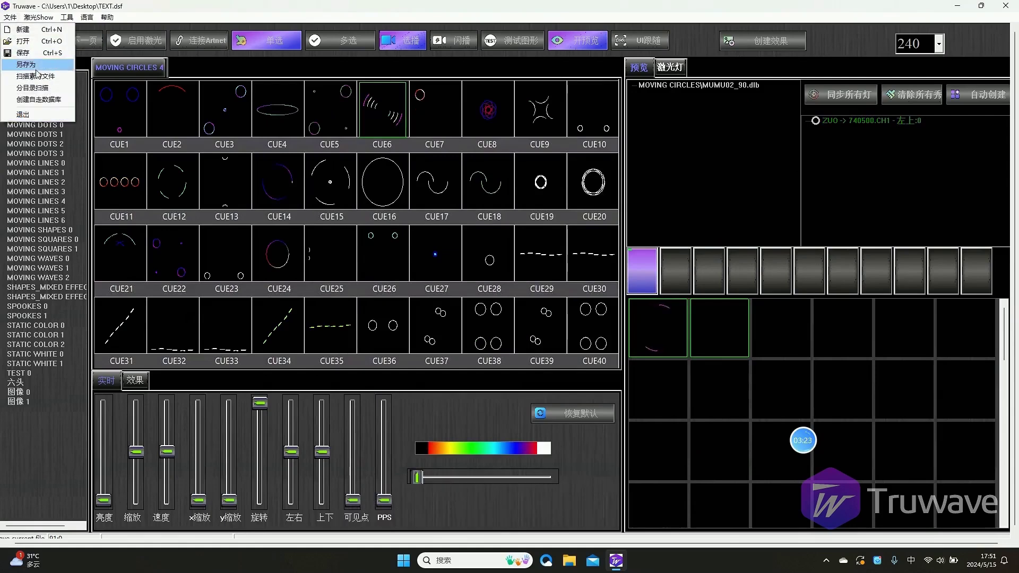
left_click(32, 54)
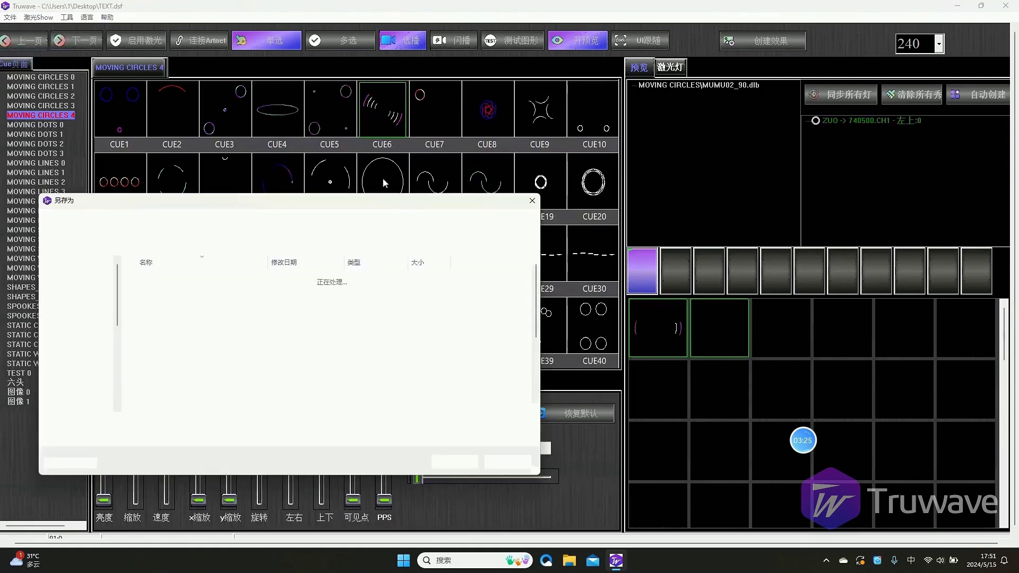
left_click(73, 335)
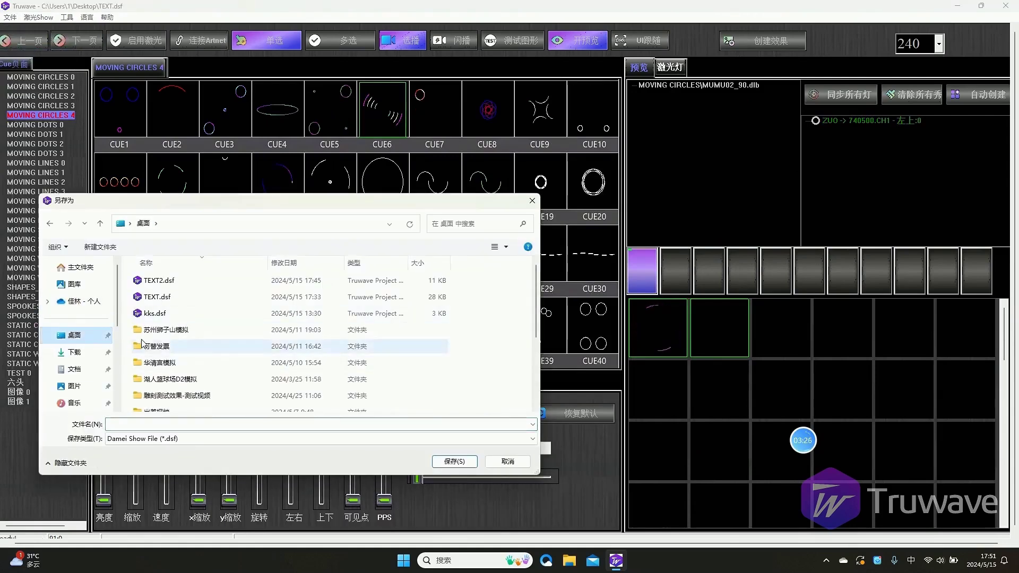
left_click(169, 424)
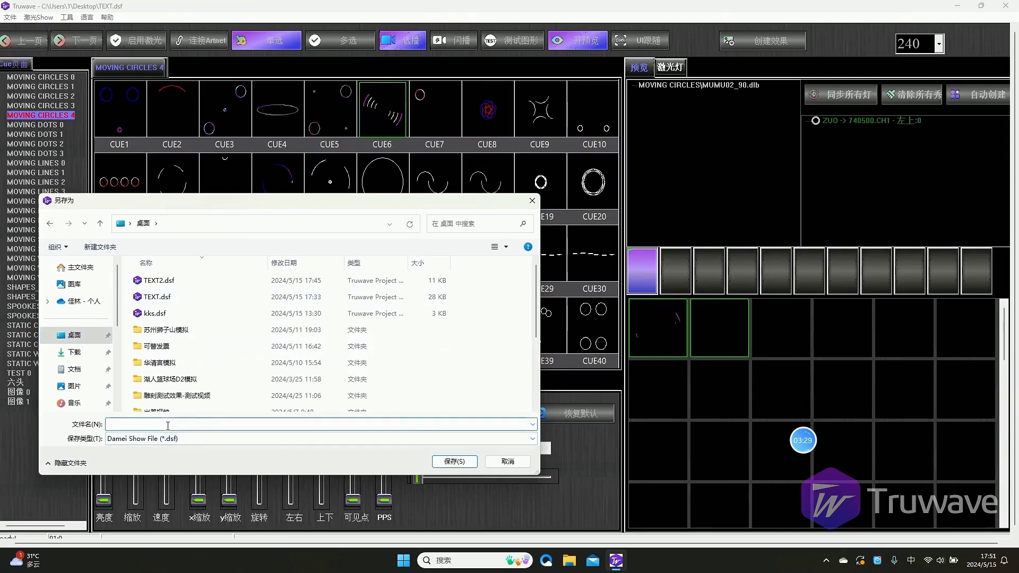
type("text")
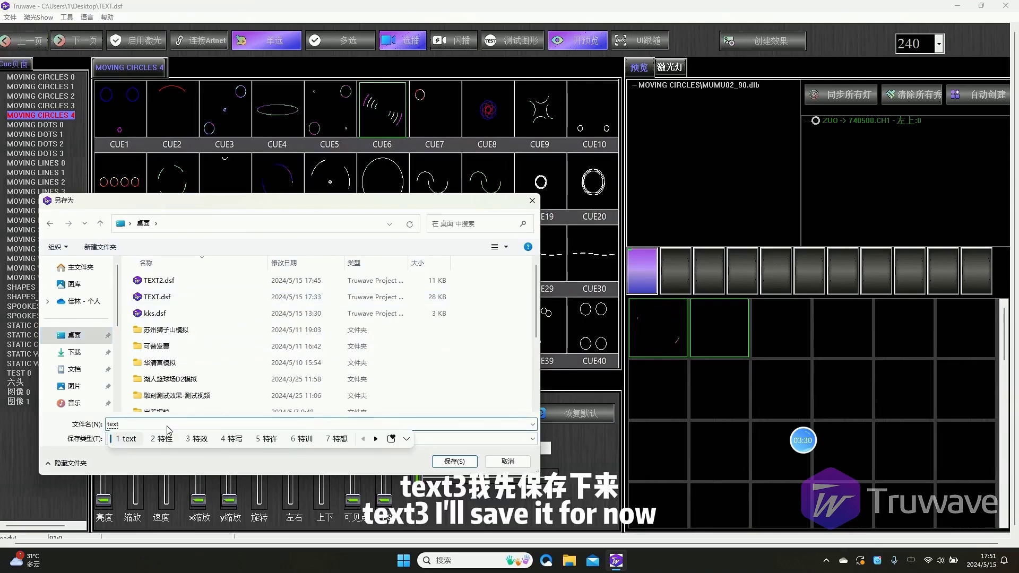
key("Return")
type("3")
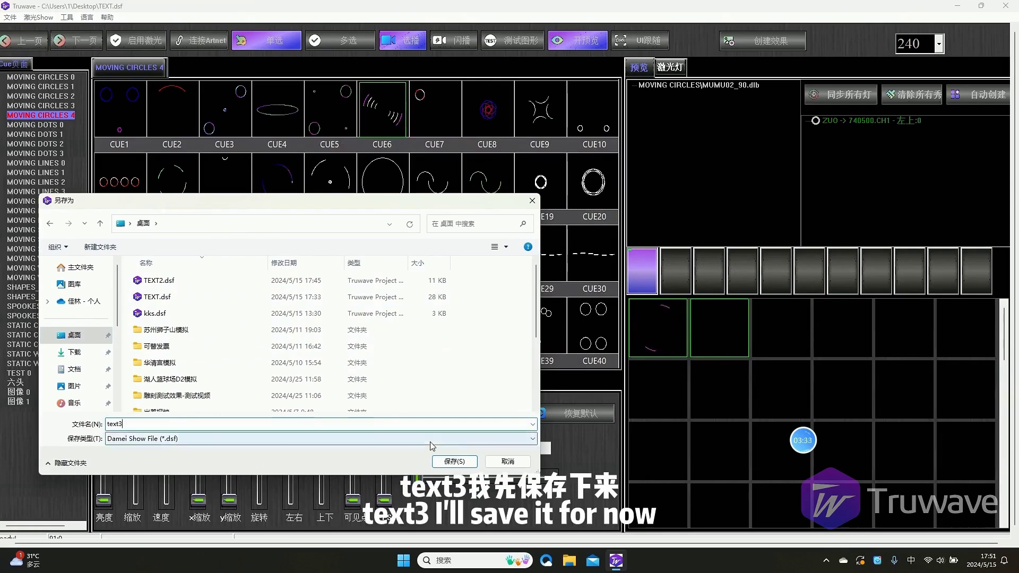
left_click(446, 459)
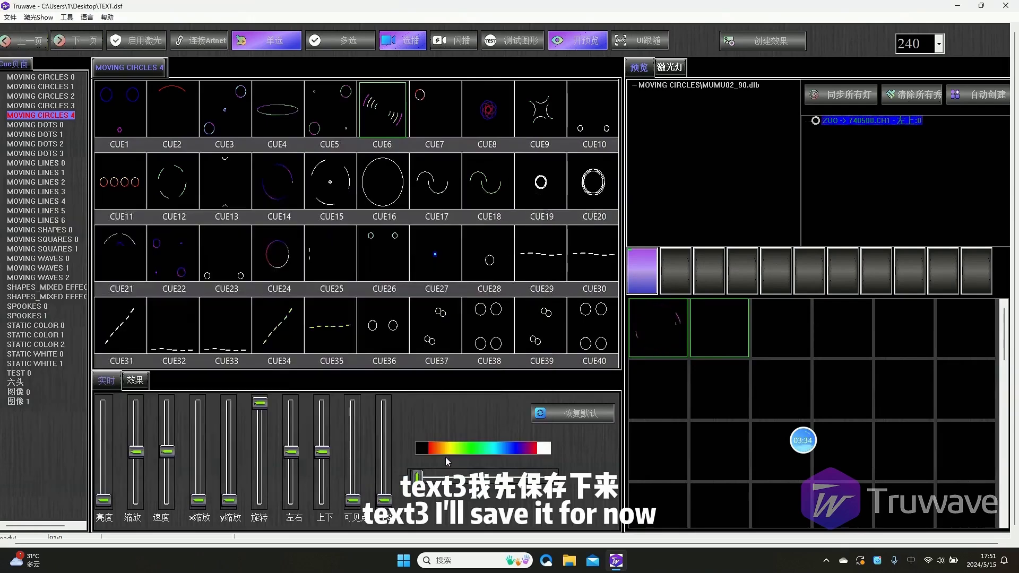
Step: Rename the ZUO show to 111, refill the dark central area of its beam attenuation grid with 100%, and confirm
double_click(868, 122)
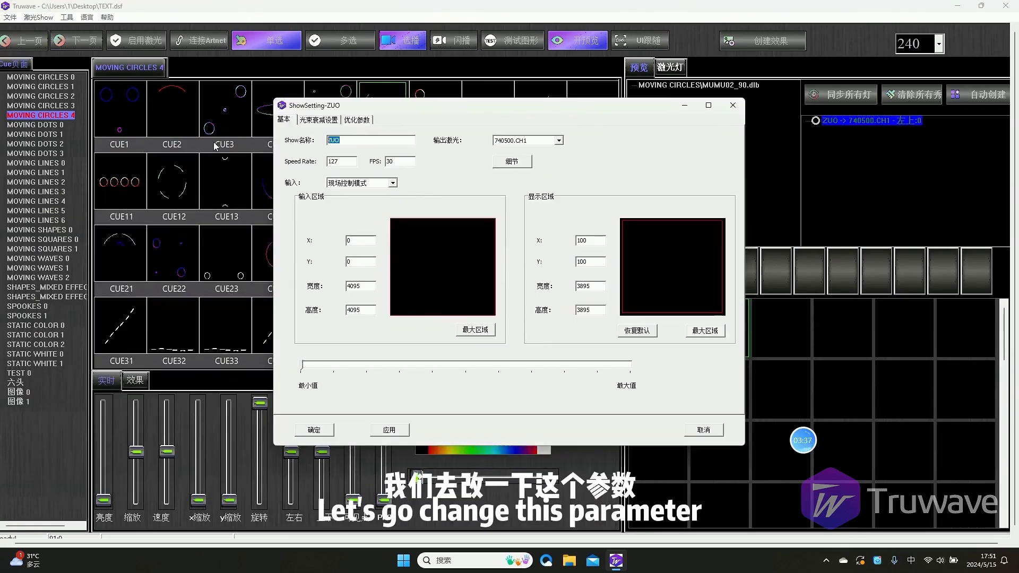
type("111")
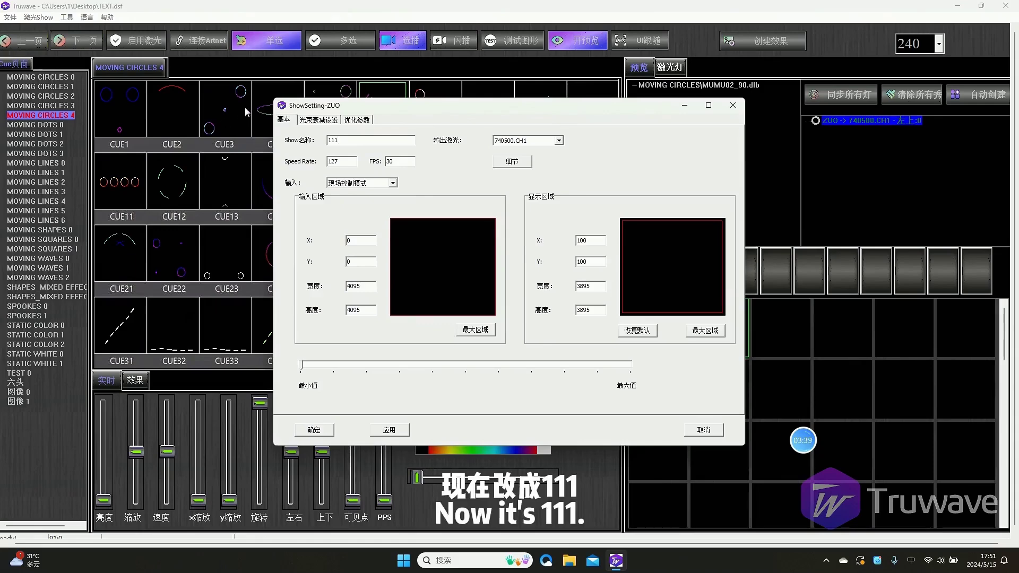
left_click(318, 120)
left_click(620, 359)
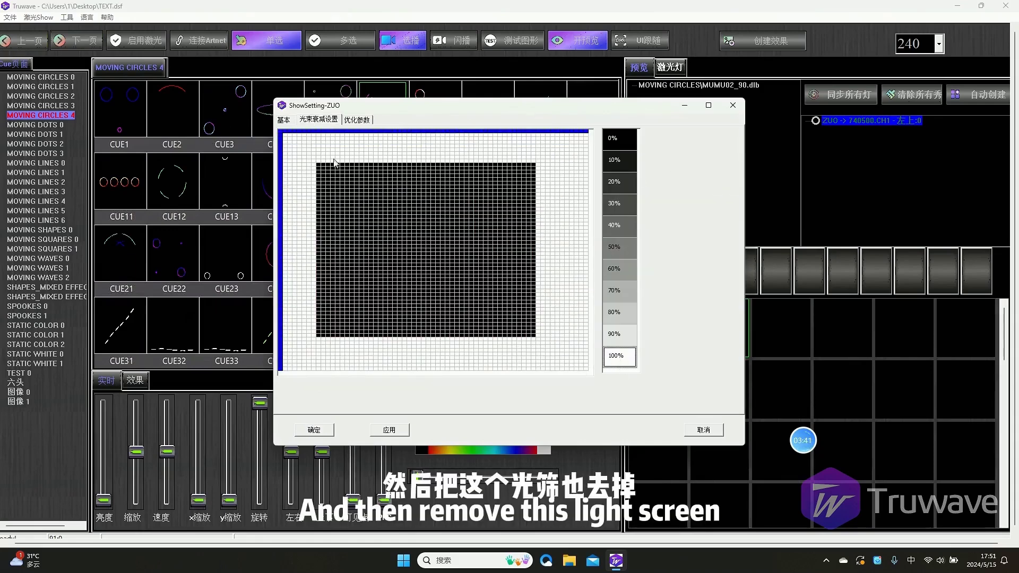
left_click_drag(316, 159, 589, 349)
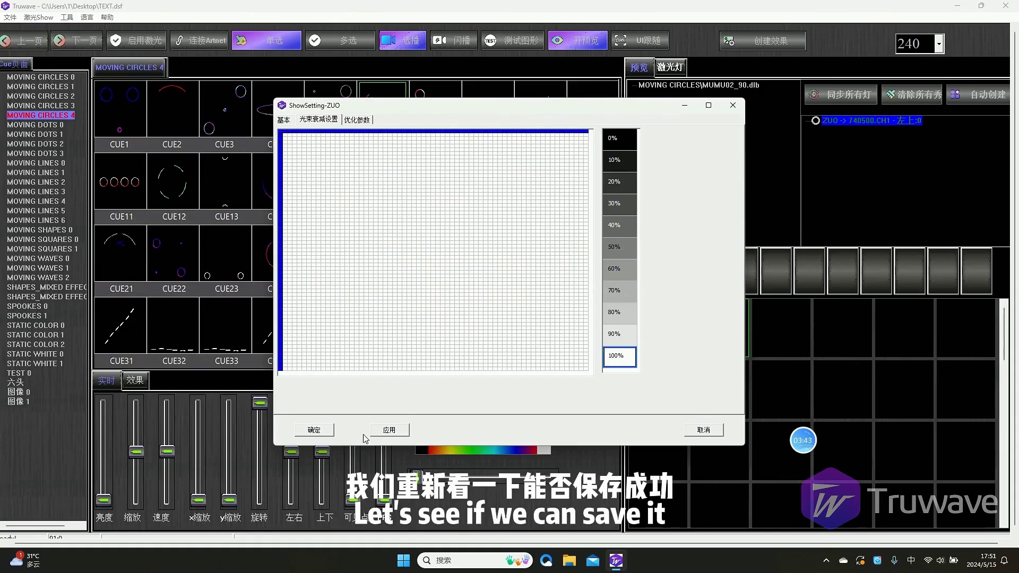
left_click(325, 431)
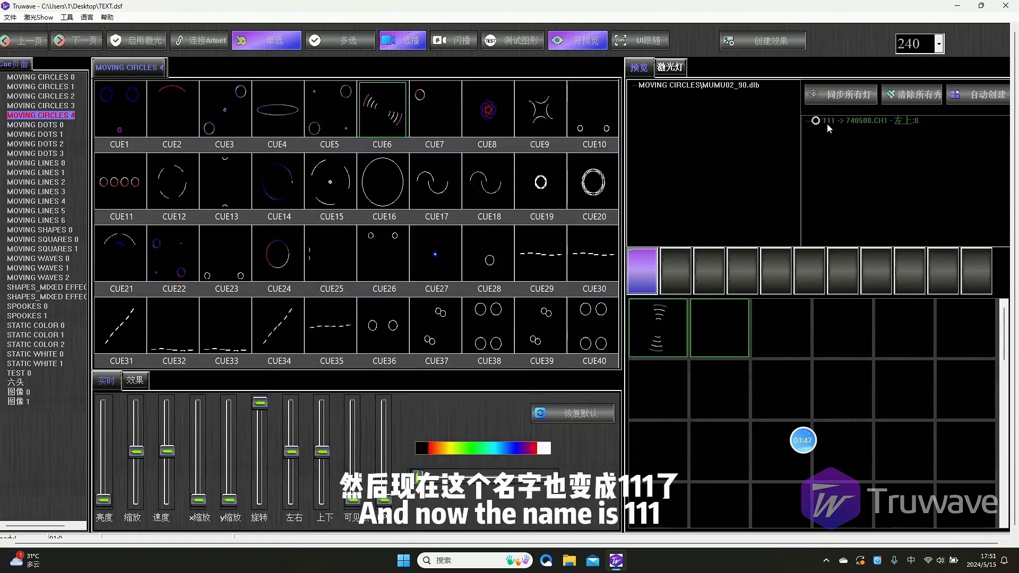
Step: Reopen the saved show file text3.dsf from the desktop
left_click(10, 17)
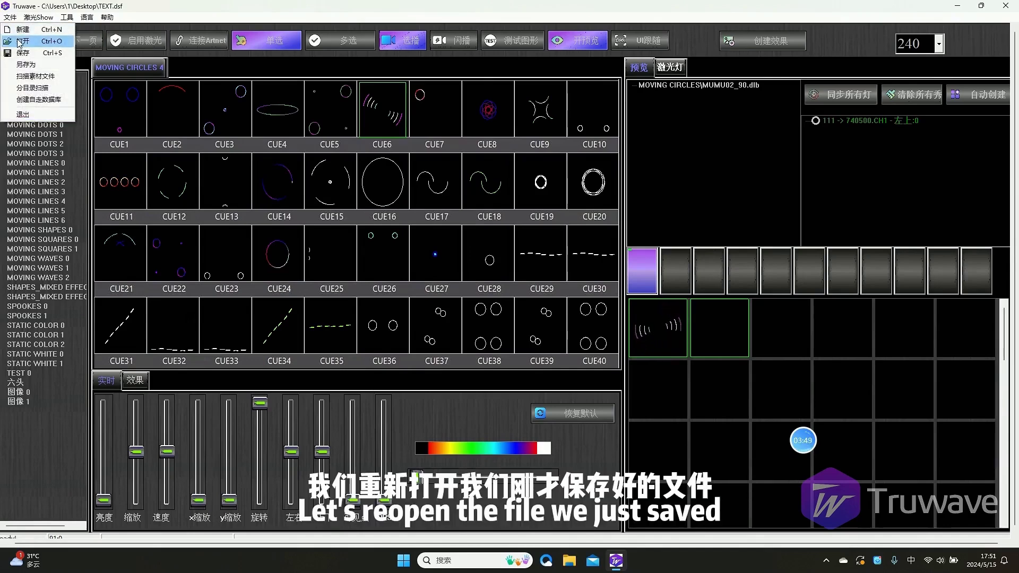
left_click(19, 43)
left_click(377, 300)
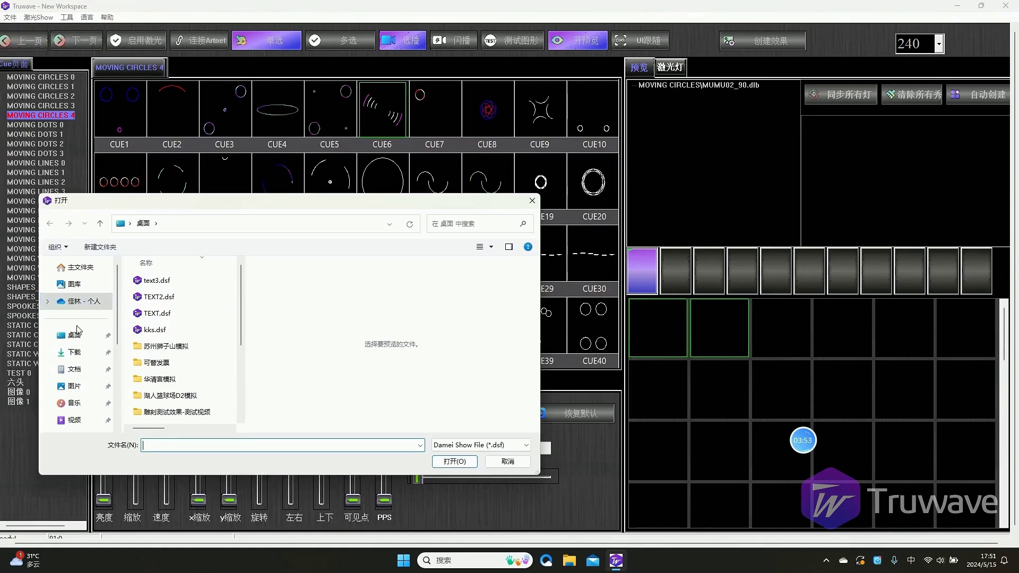
left_click(159, 280)
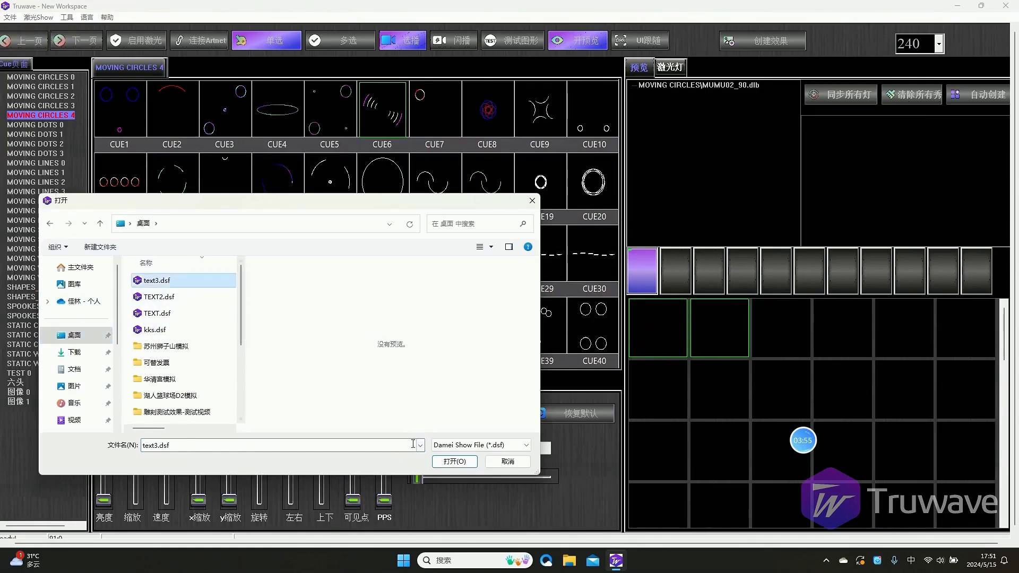
left_click(476, 460)
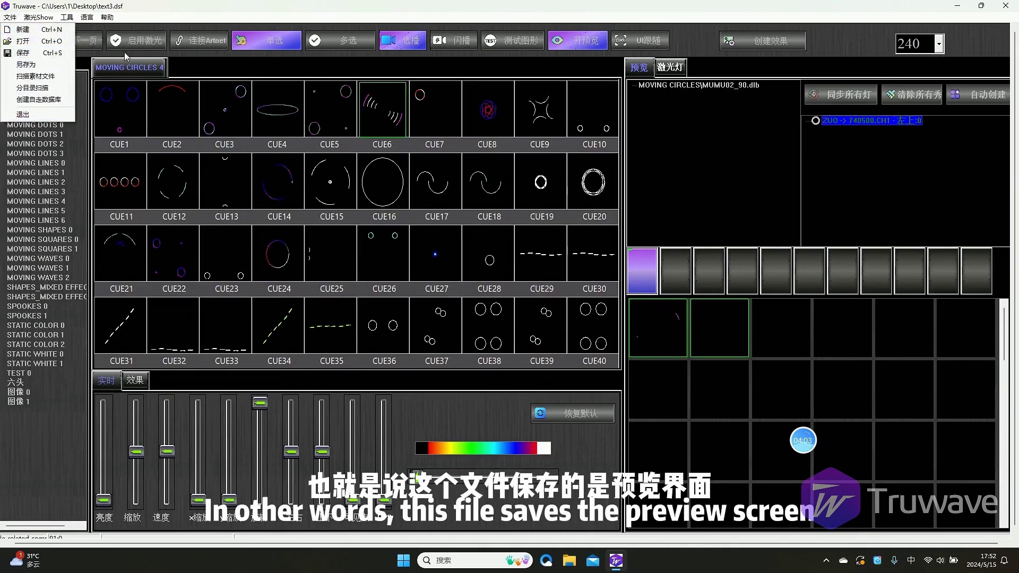
key("Escape")
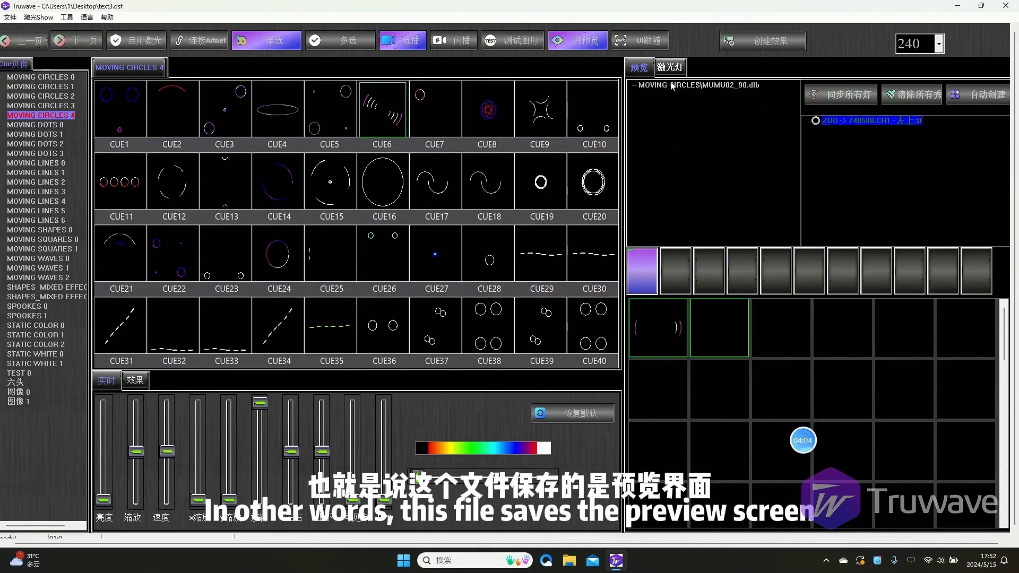
Step: Check the basic, beam attenuation and optimization settings of the reloaded ZUO show, then close its settings
double_click(855, 125)
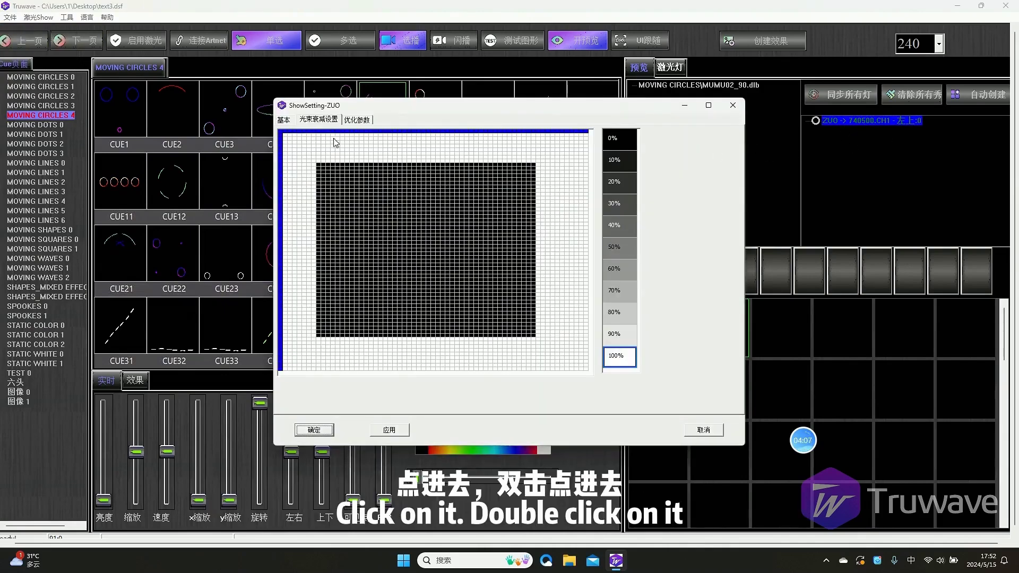
left_click(297, 125)
left_click(328, 123)
left_click(357, 124)
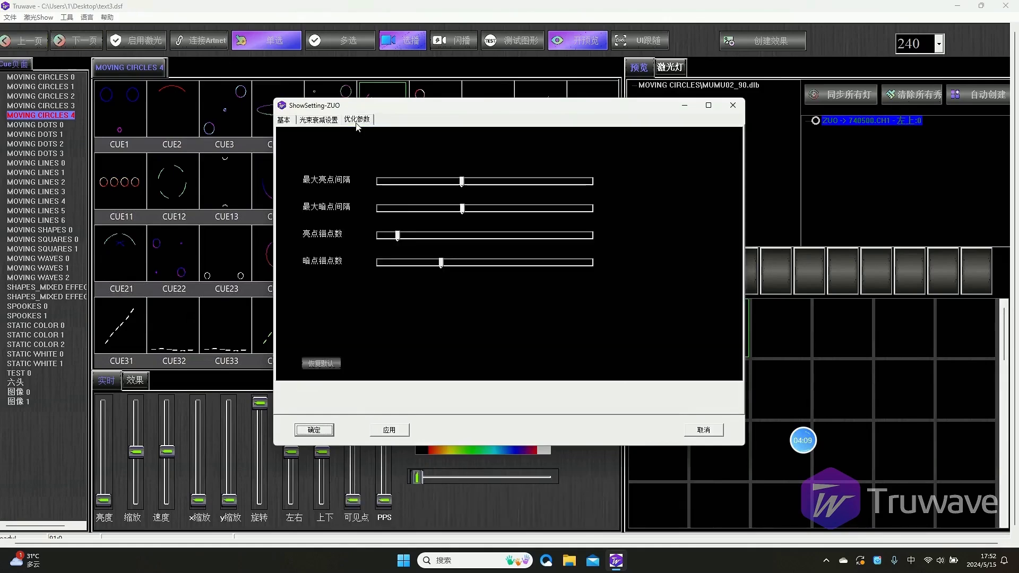
left_click(318, 120)
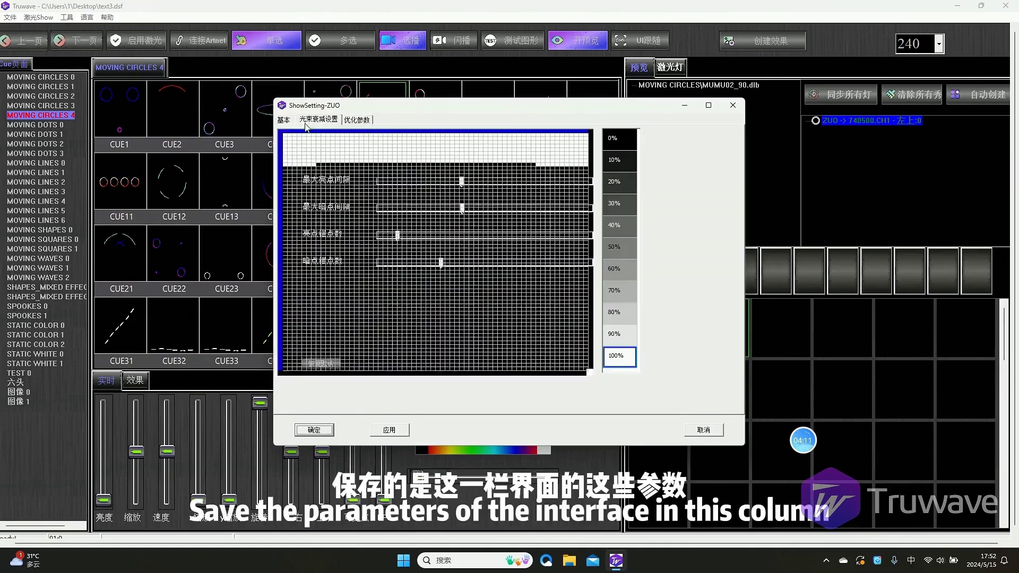
left_click(288, 121)
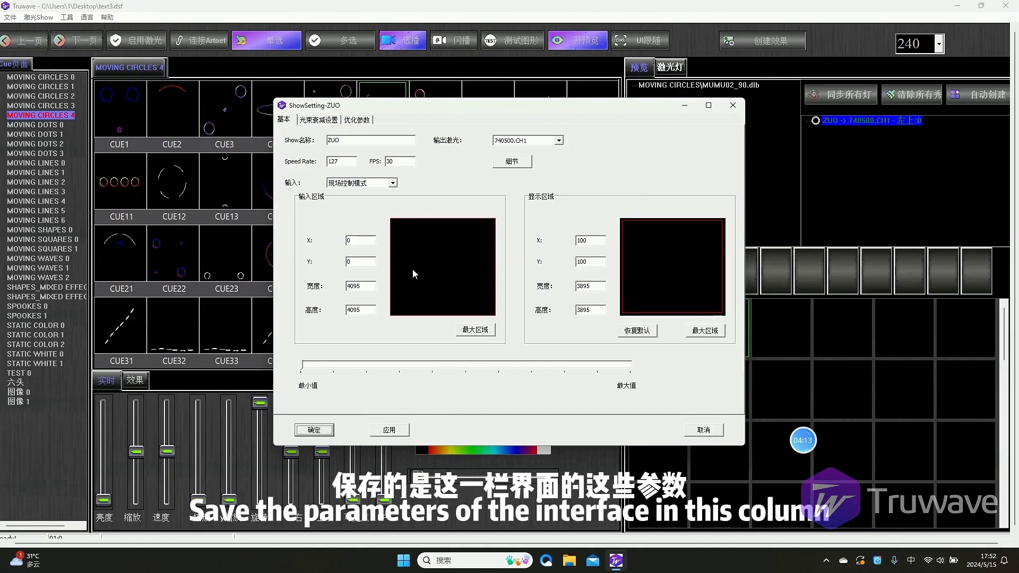
key("Return")
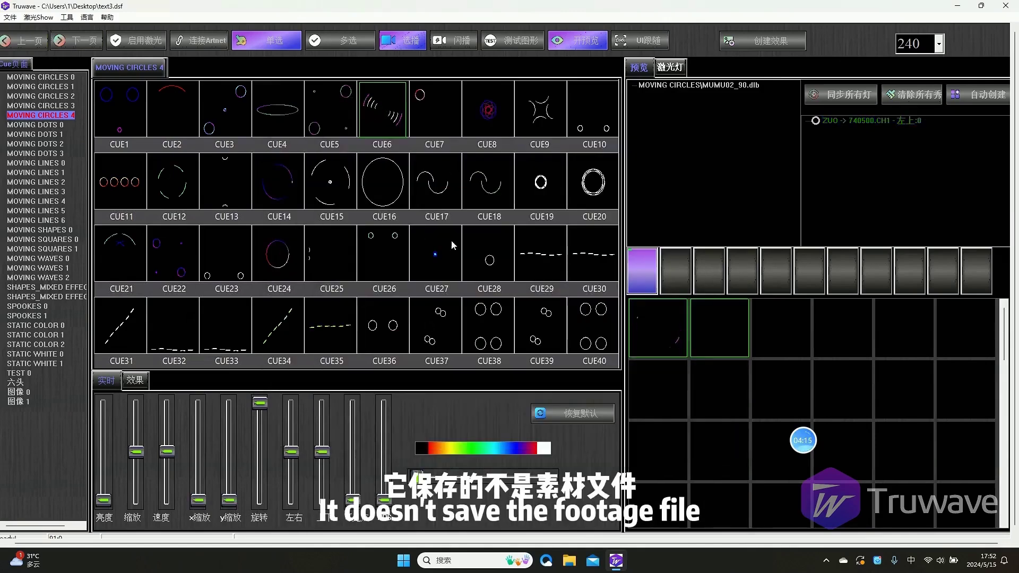
Step: Bring up Save As for the show file and cancel it without saving
left_click(12, 17)
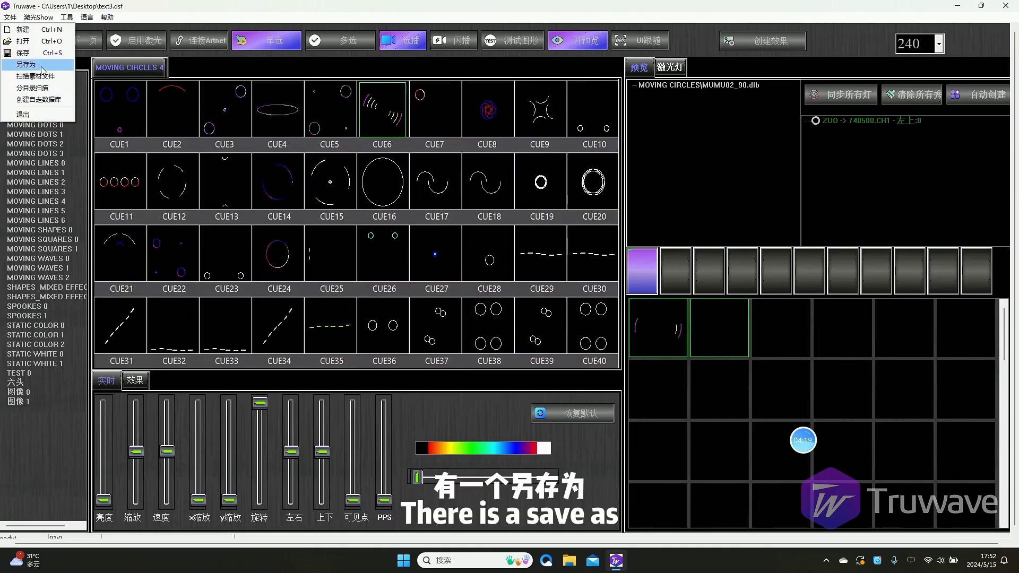
left_click(39, 65)
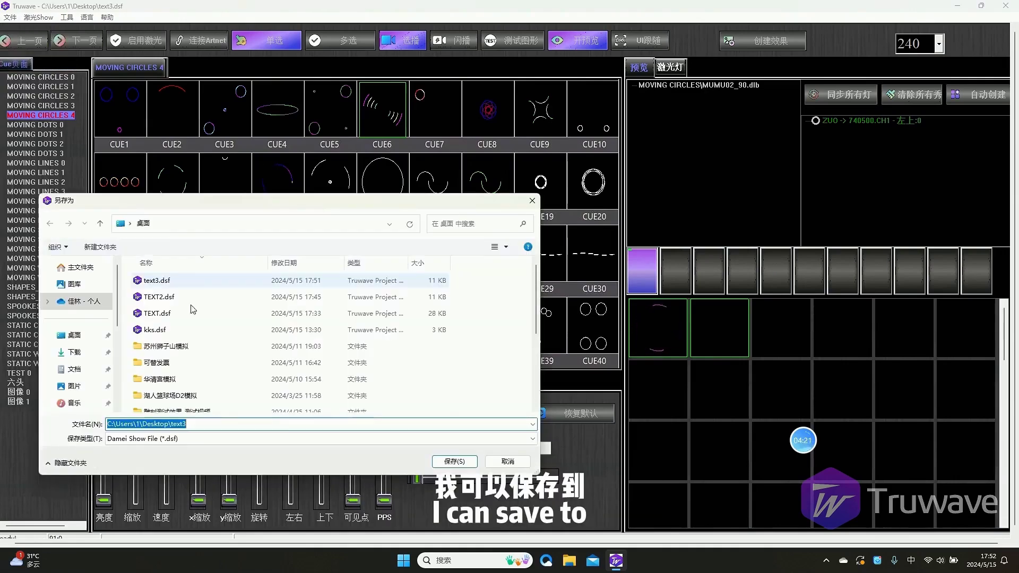
left_click(532, 200)
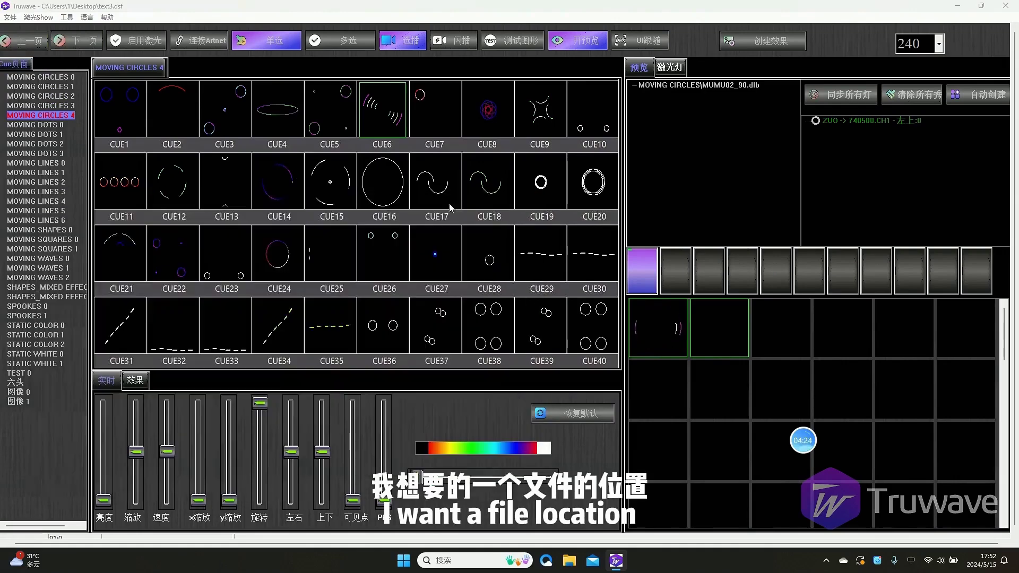
Step: Browse the material directories by viewing the cue pages 图像 0, 六头, MOVING CIRCLES 4 and MOVING CIRCLES 0
left_click(10, 17)
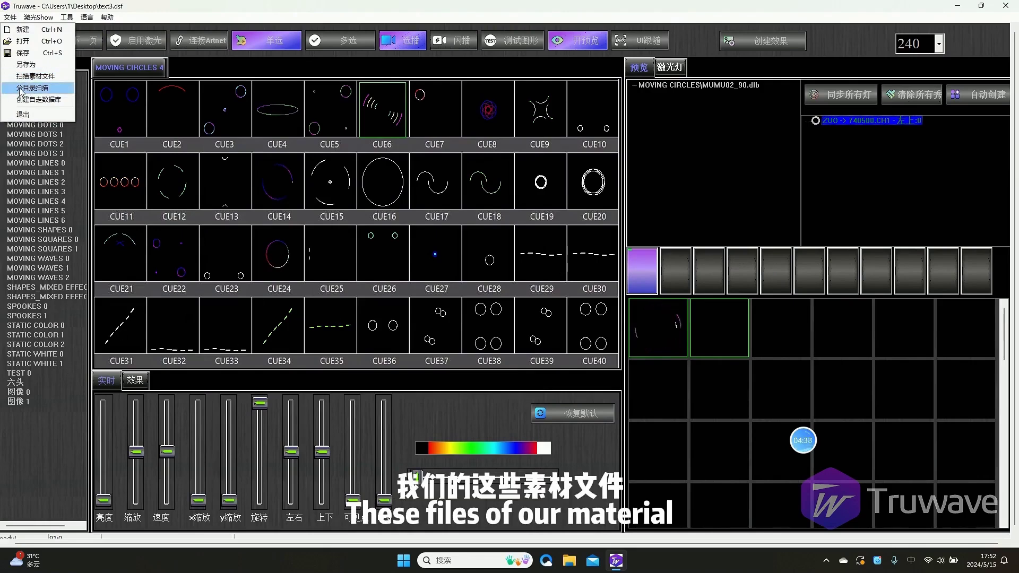
left_click(21, 391)
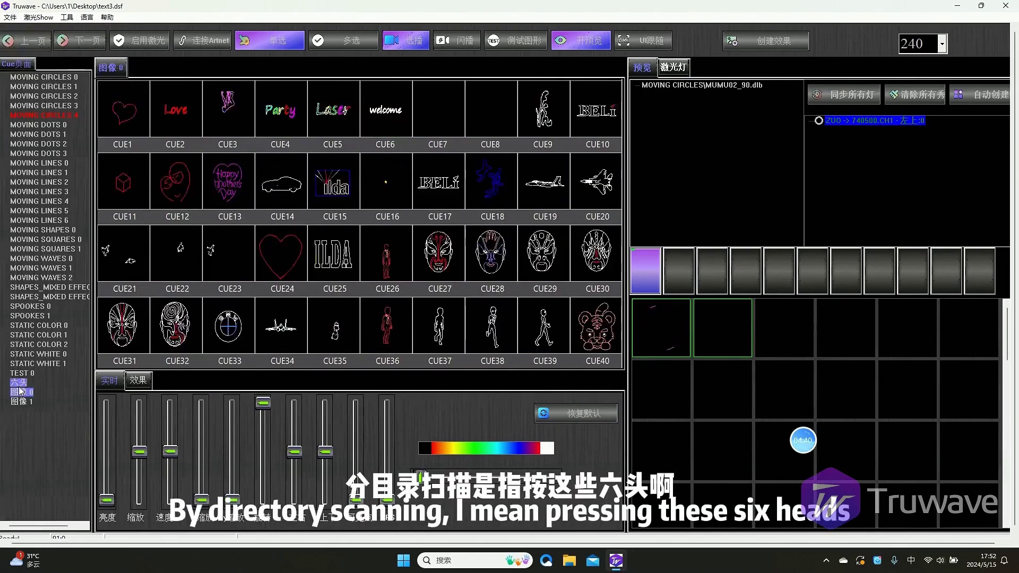
left_click(18, 382)
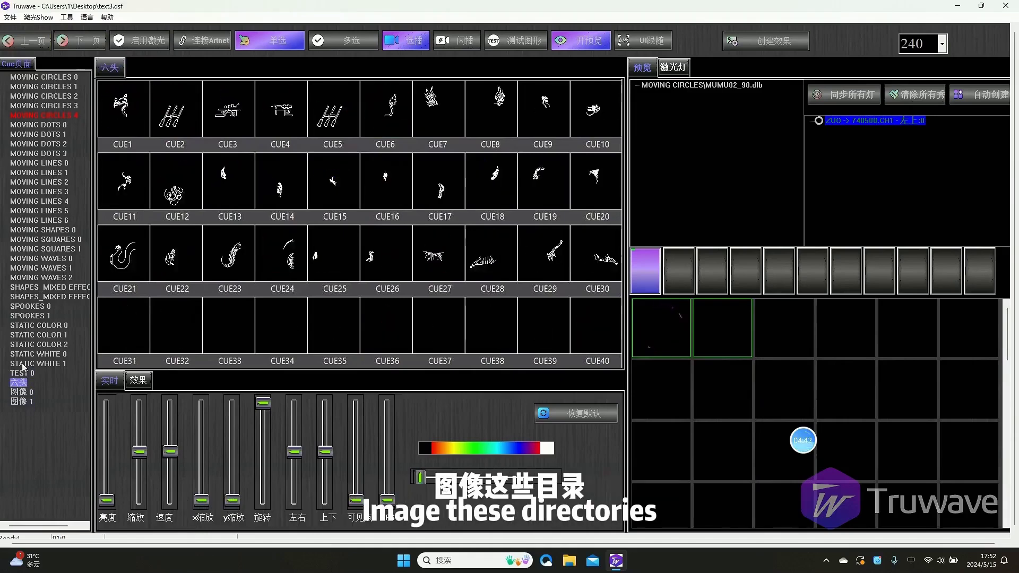
left_click_drag(23, 368, 29, 115)
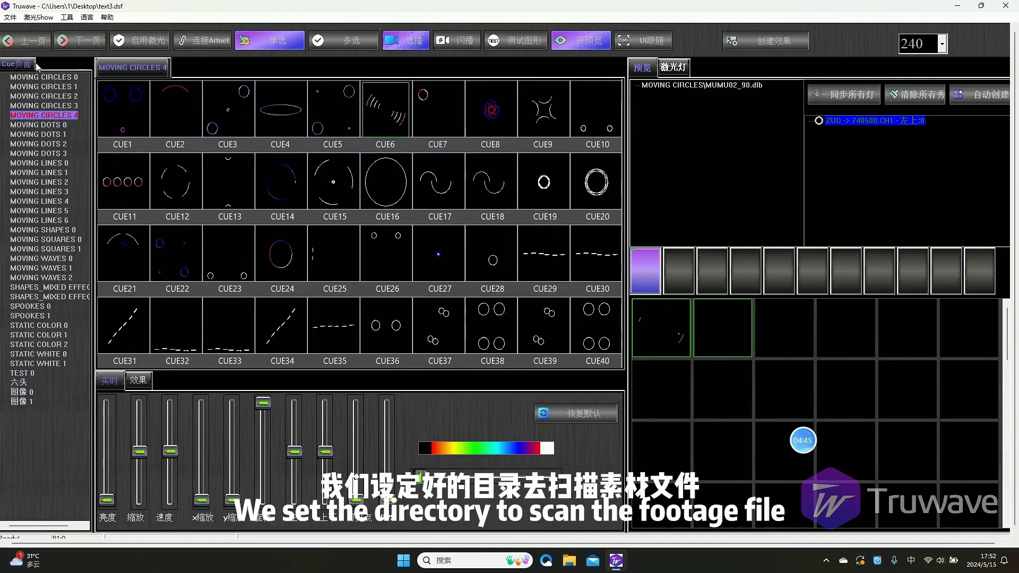
left_click(10, 16)
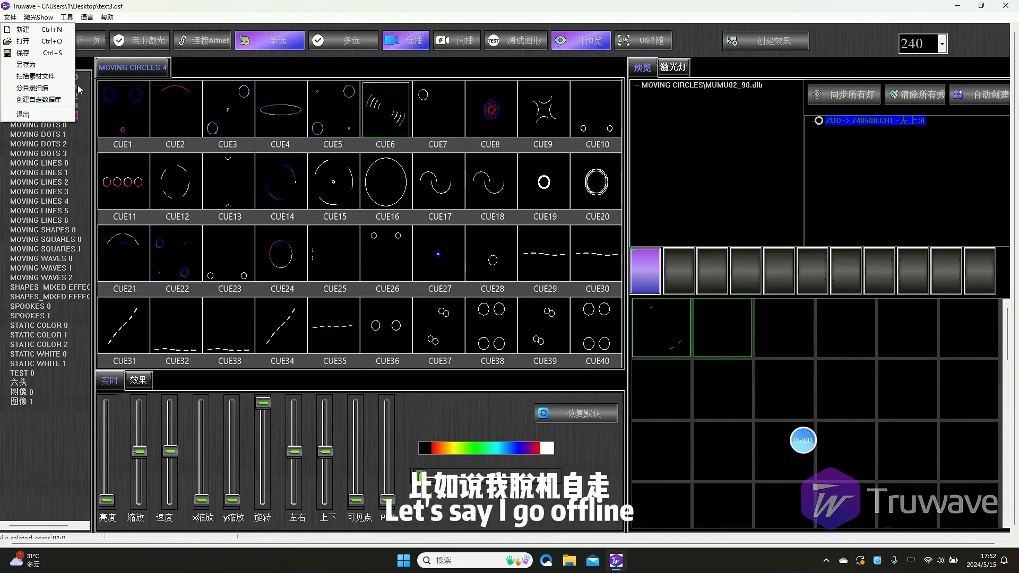
left_click(88, 128)
left_click(70, 79)
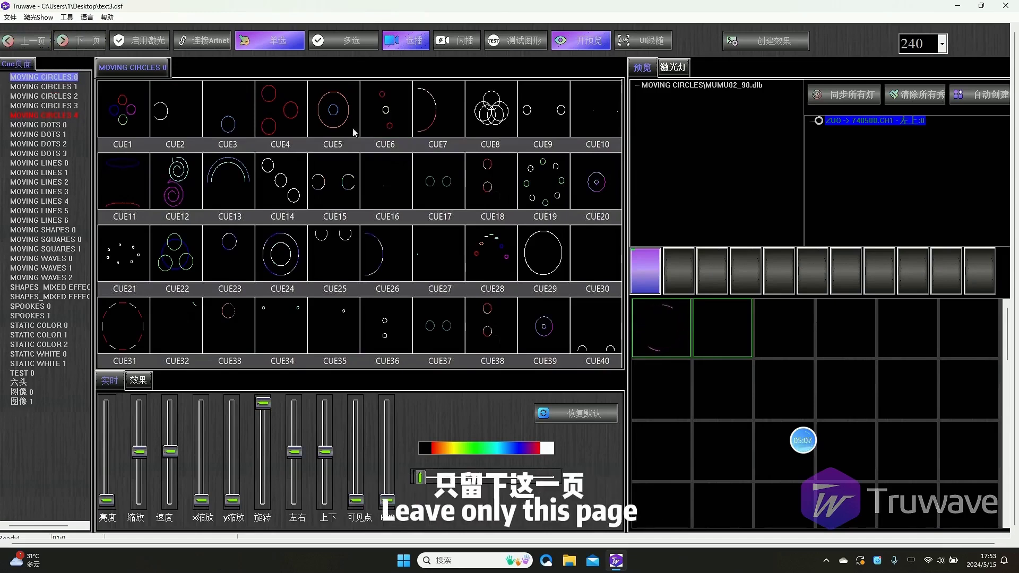
left_click(10, 17)
left_click(63, 106)
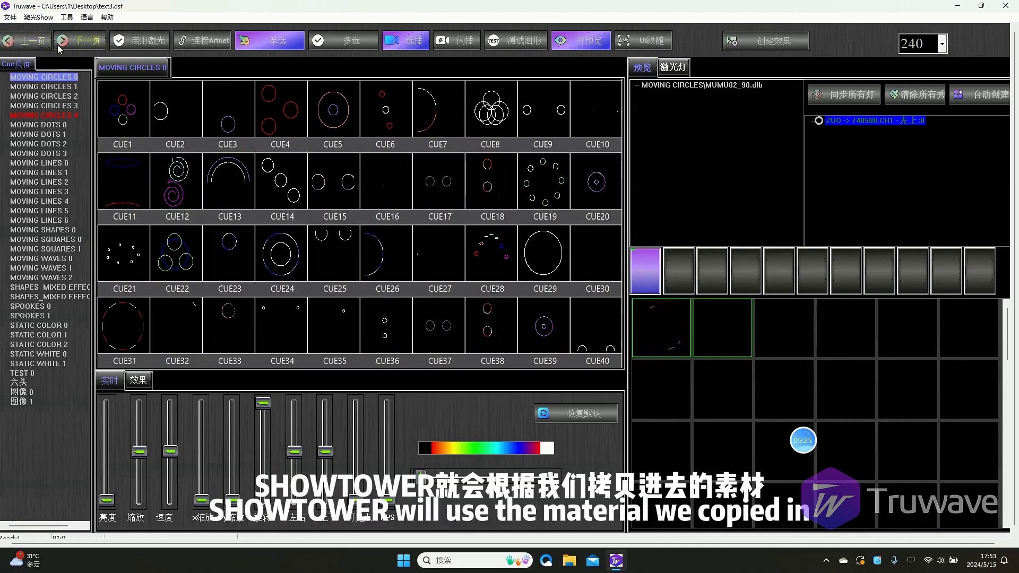
Step: Create a second laser show and select it in the show list
left_click(42, 18)
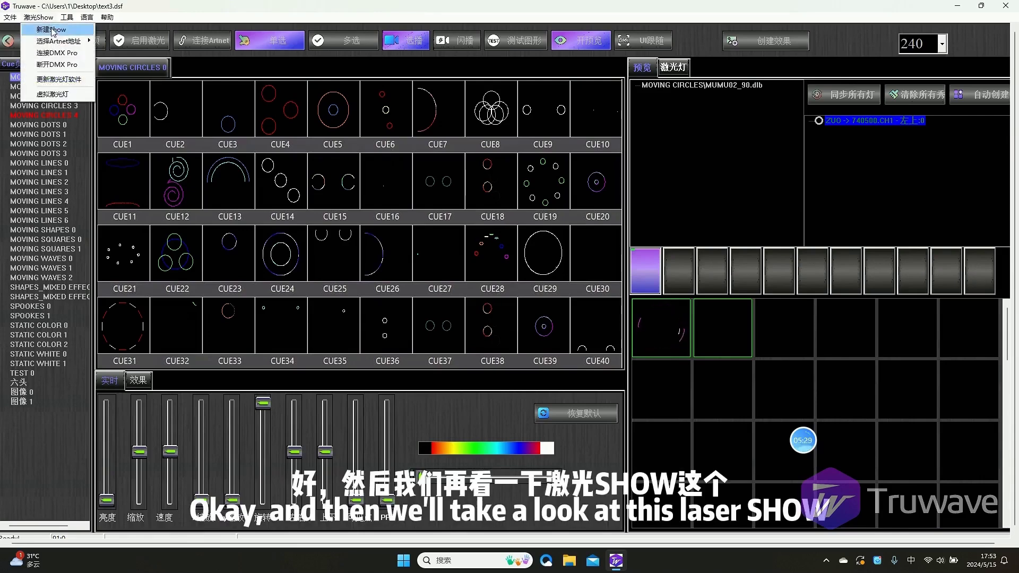
left_click(53, 30)
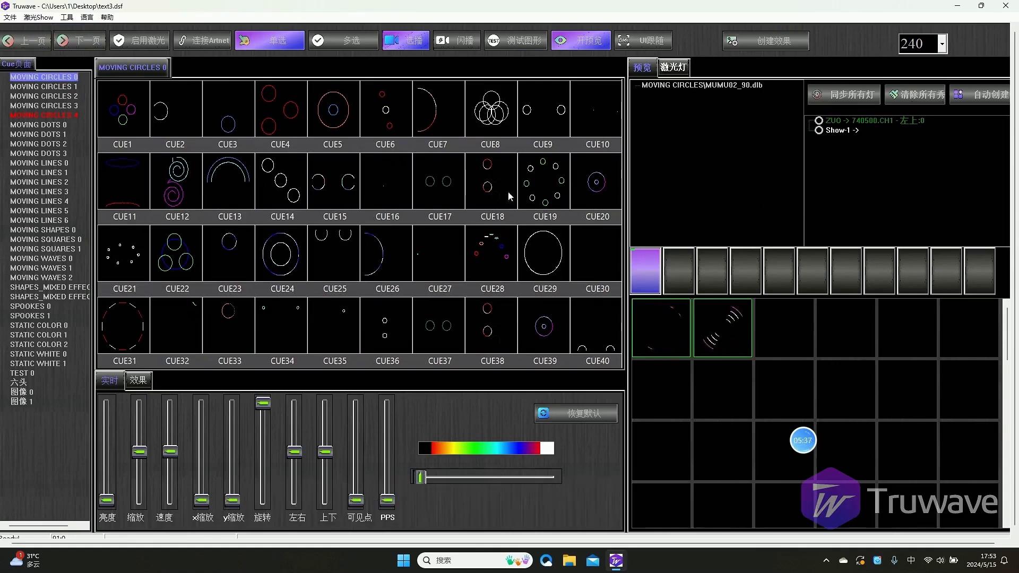
left_click(851, 132)
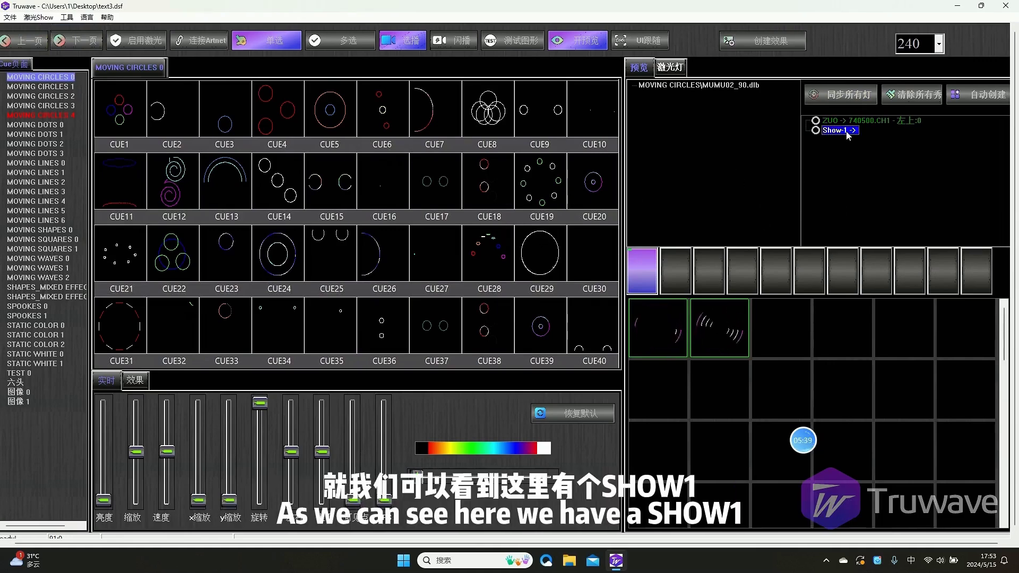
Step: Look at the basic settings of Show-1, which has no output laser assigned, and close them
double_click(848, 132)
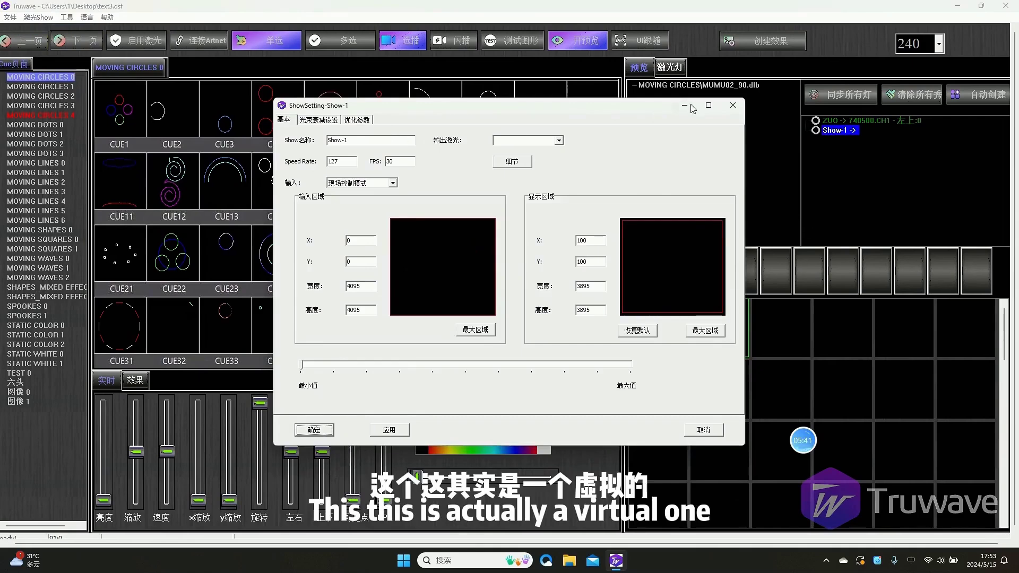
left_click(732, 105)
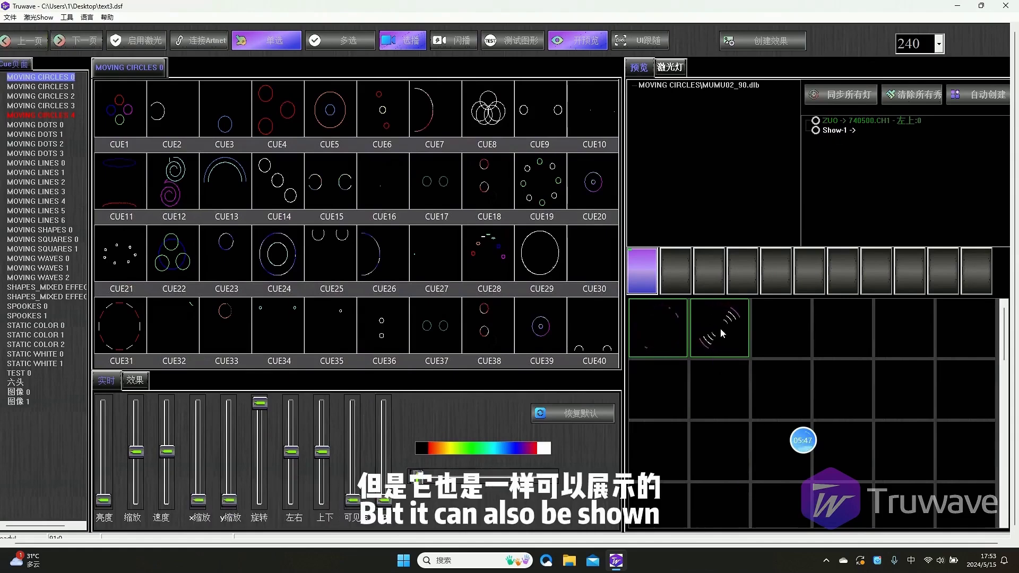
Step: Paint ZUO's entire beam attenuation grid at 100%, confirm the settings, and play CUE19 and CUE20 to check the output
double_click(876, 123)
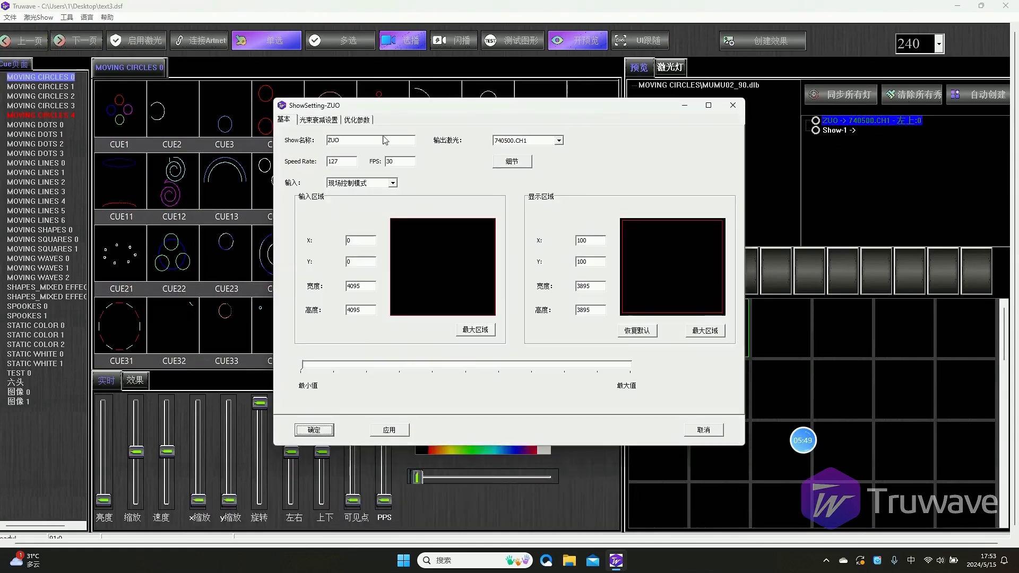
left_click(326, 119)
left_click(610, 365)
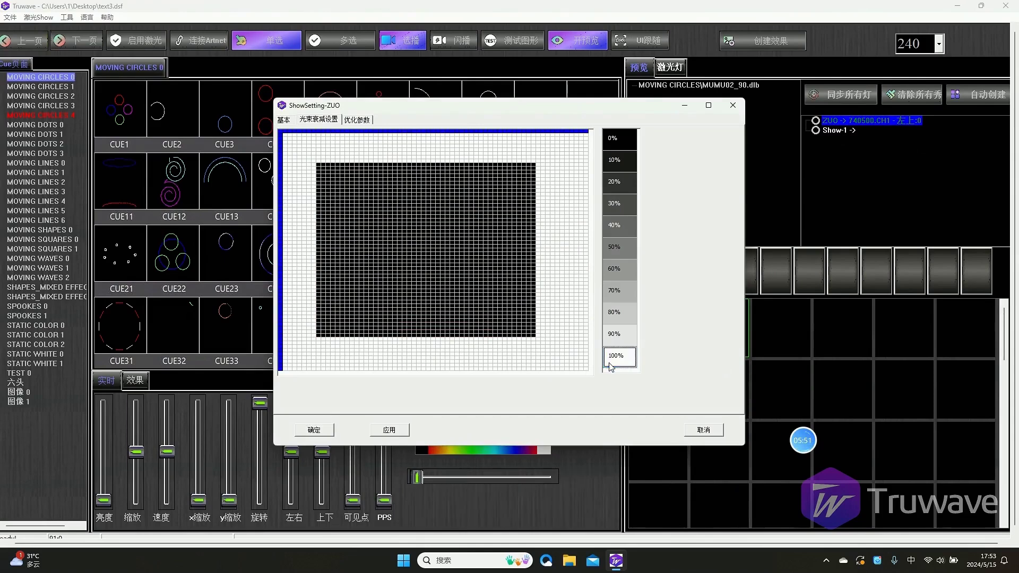
mouse_move(337, 175)
left_mouse_down()
mouse_move(461, 301)
mouse_move(597, 365)
left_mouse_up()
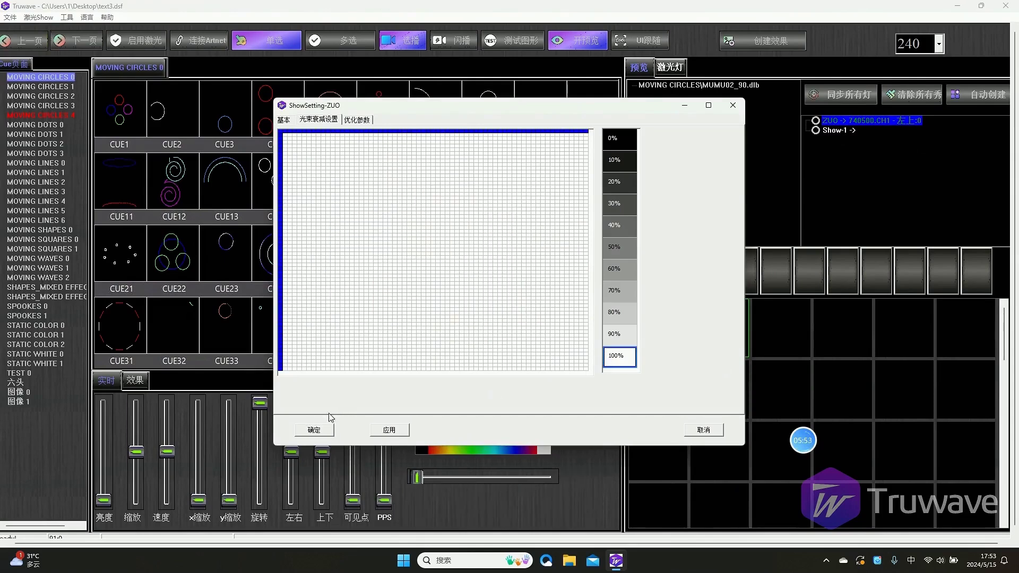
left_click(318, 430)
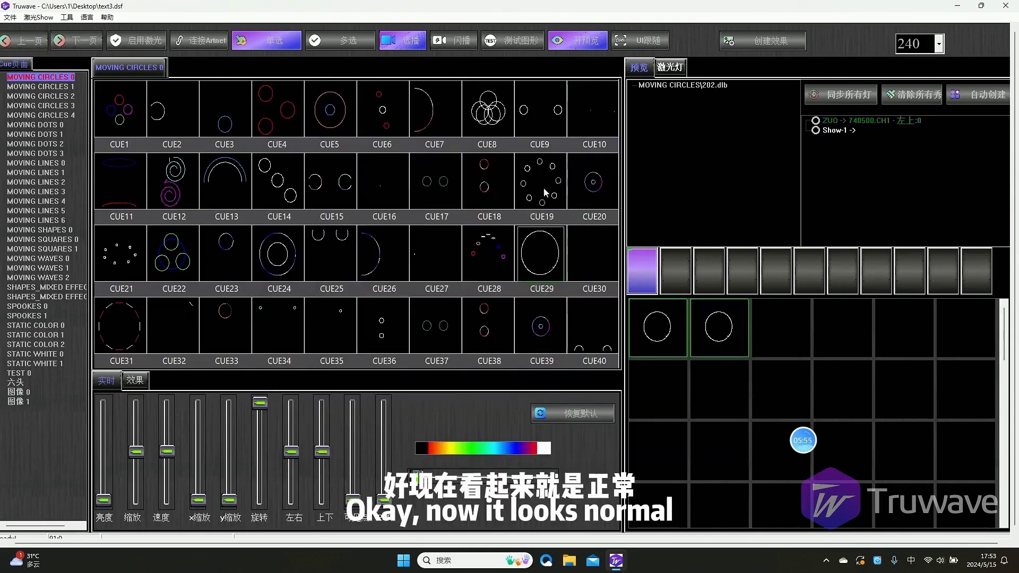
left_click(546, 192)
left_click(591, 186)
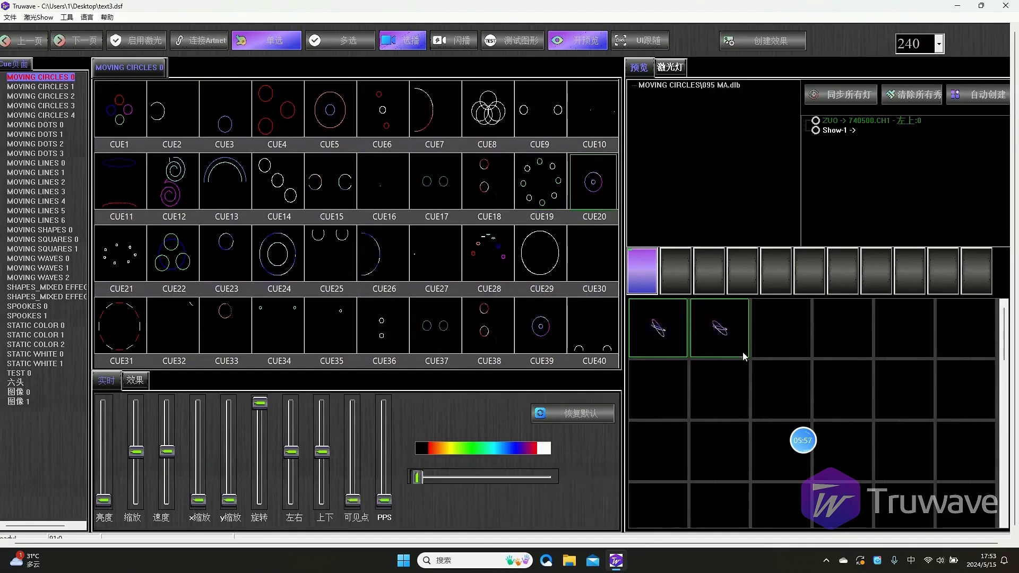
Step: Add one virtual laser projector through Virtual Projectors and close the projector list
left_click(45, 18)
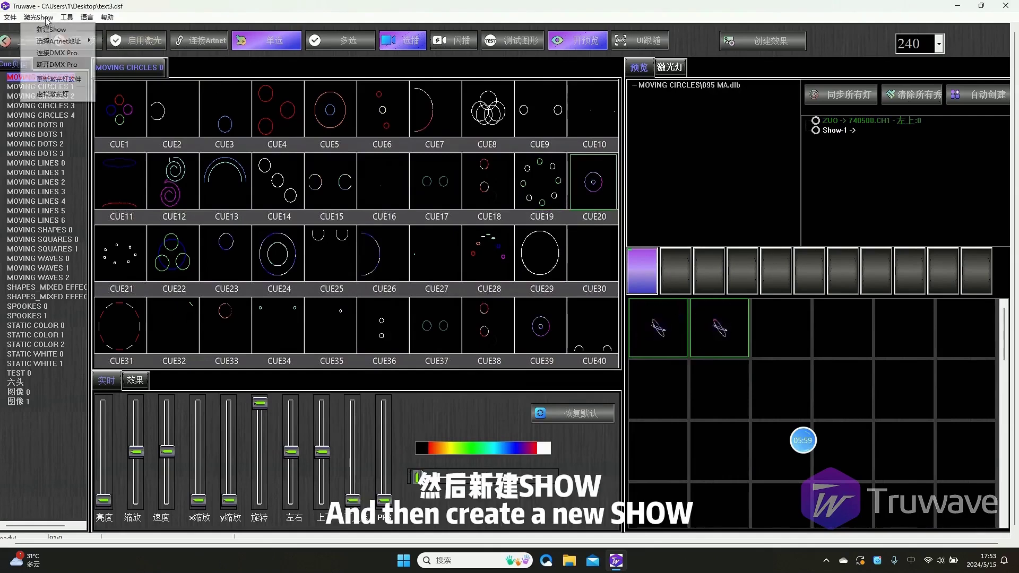
mouse_move(88, 45)
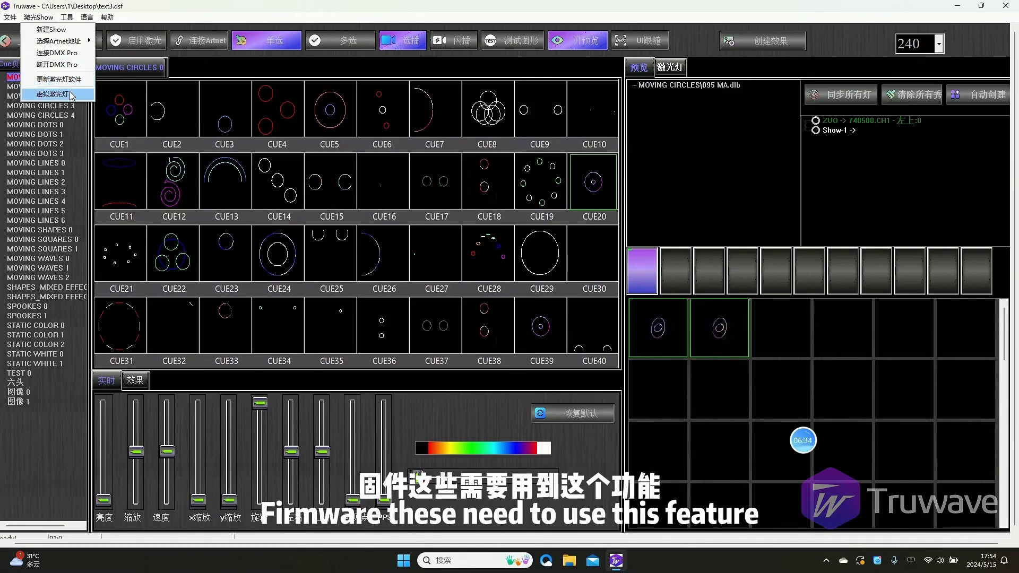
left_click(71, 95)
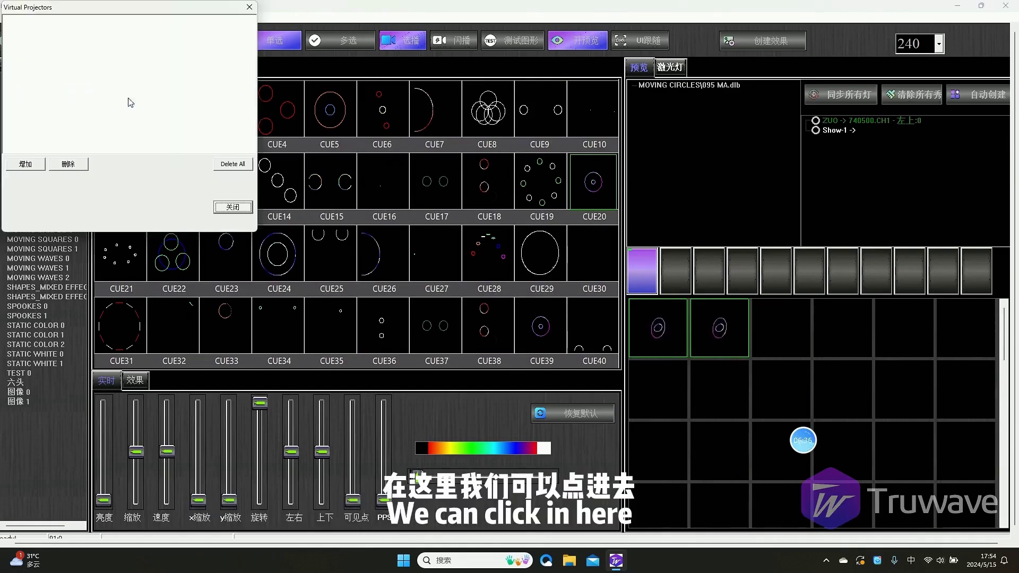
left_click(28, 166)
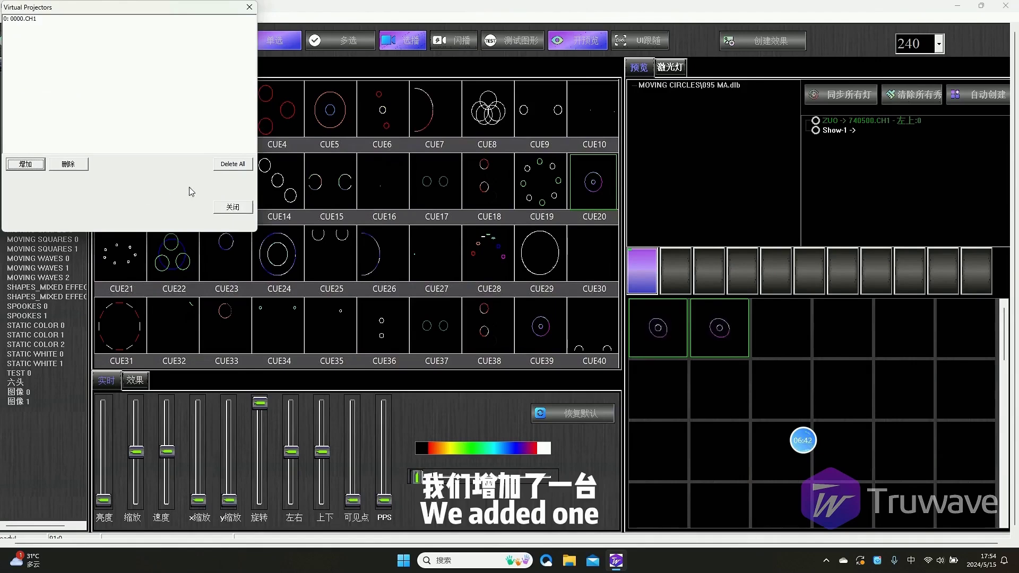
left_click(228, 207)
Step: Check the added virtual laser 0000.CH1 in the laser list, view its settings, and close them
left_click(685, 69)
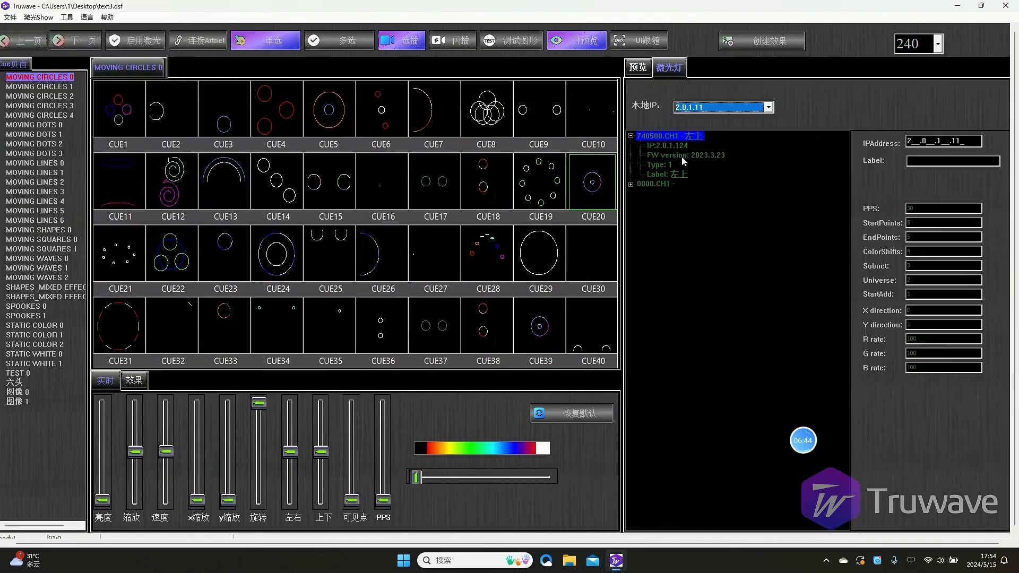
left_click(634, 141)
left_click(638, 148)
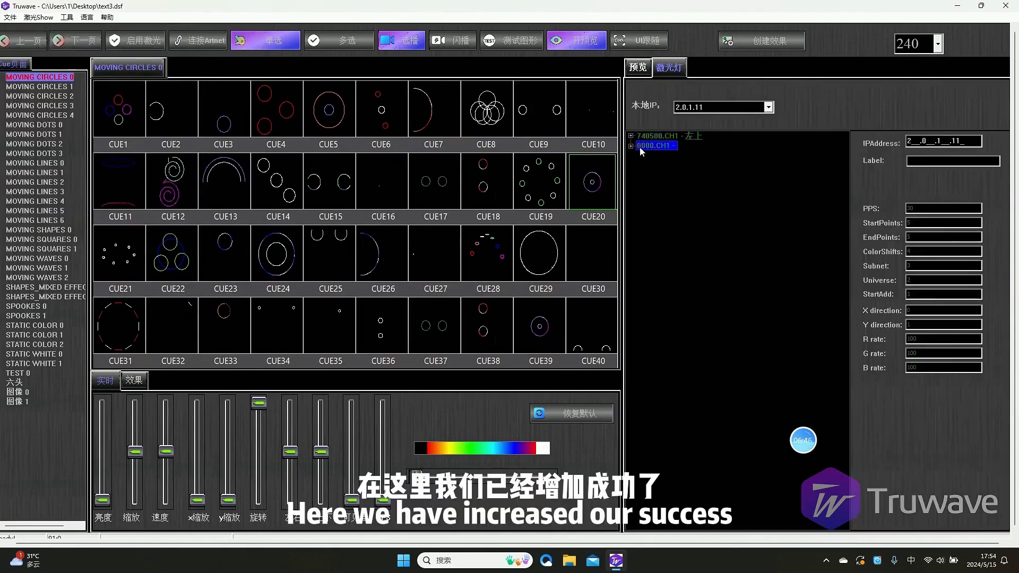
left_click(631, 146)
double_click(636, 147)
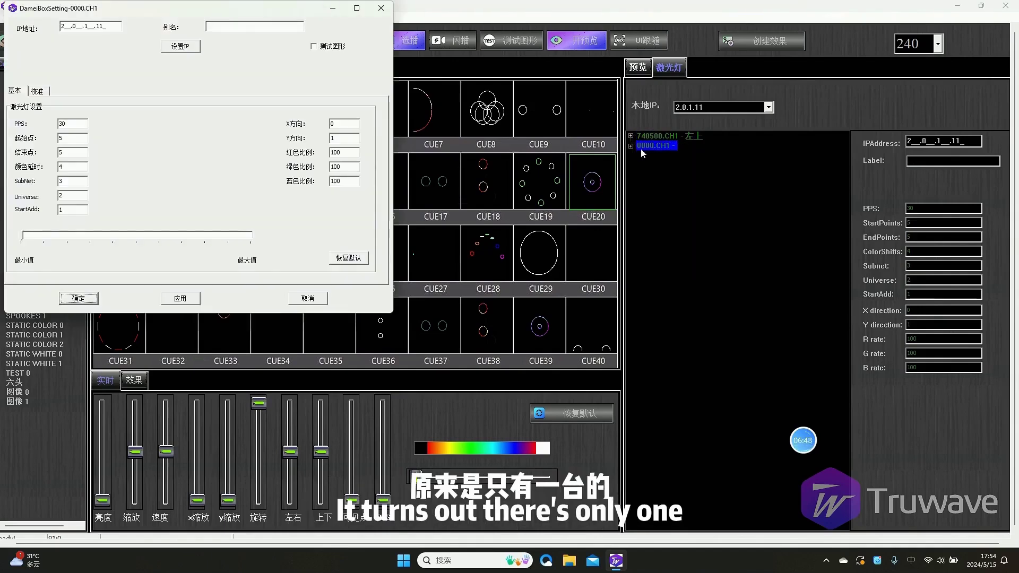
left_click(381, 8)
Step: Return to the preview and automatically create a show for each laser in the list, replacing the existing shows
left_click(640, 70)
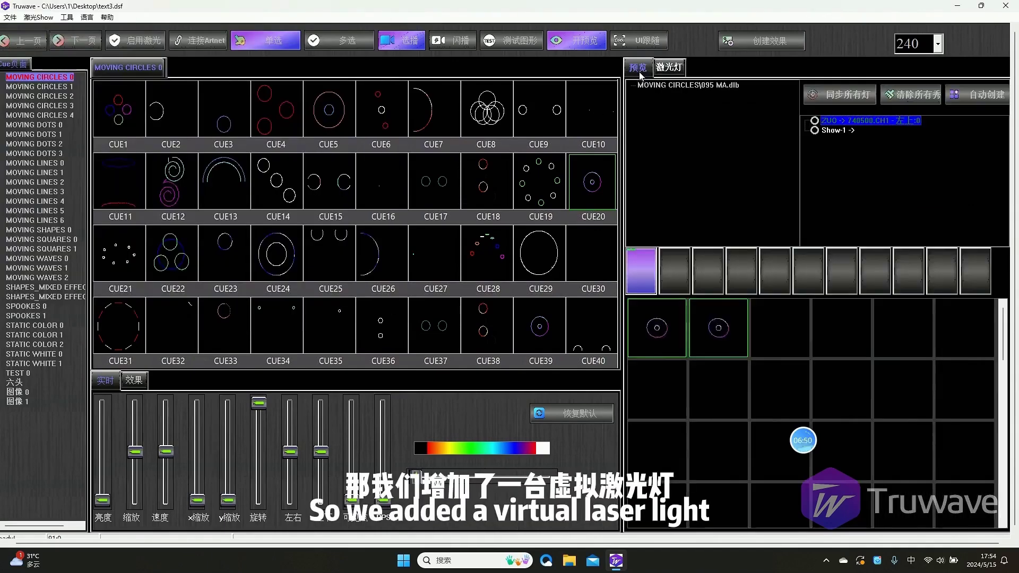
left_click(976, 94)
left_click(584, 310)
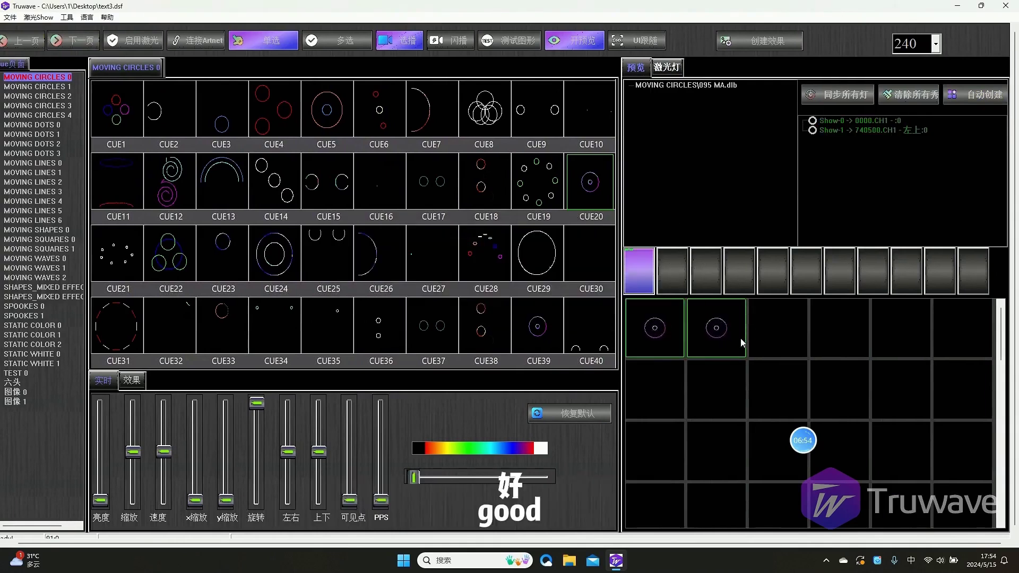
Step: Play CUE19, CUE27 and CUE20 to preview them on both the virtual and the real laser show
left_click(545, 203)
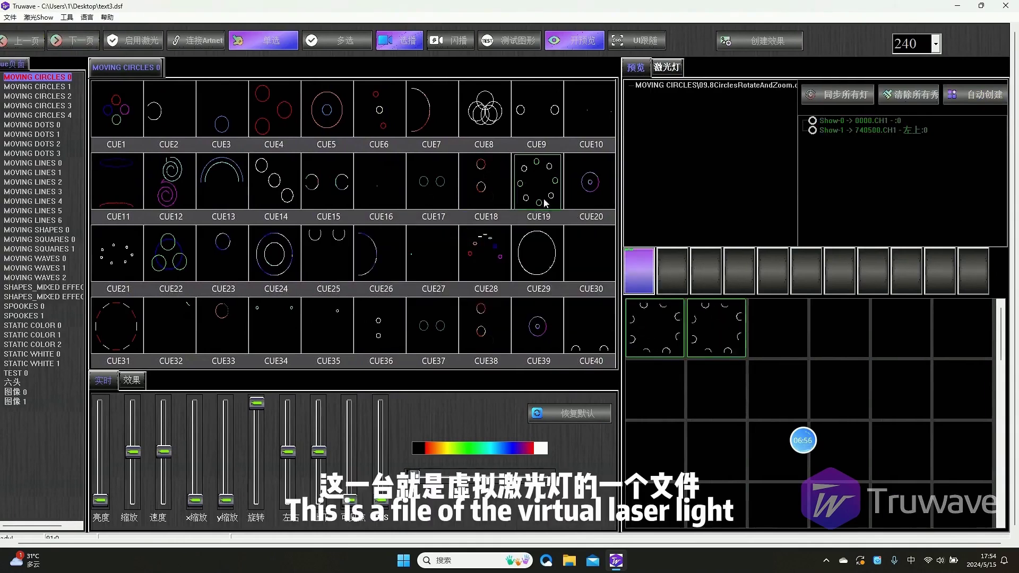
left_click(449, 257)
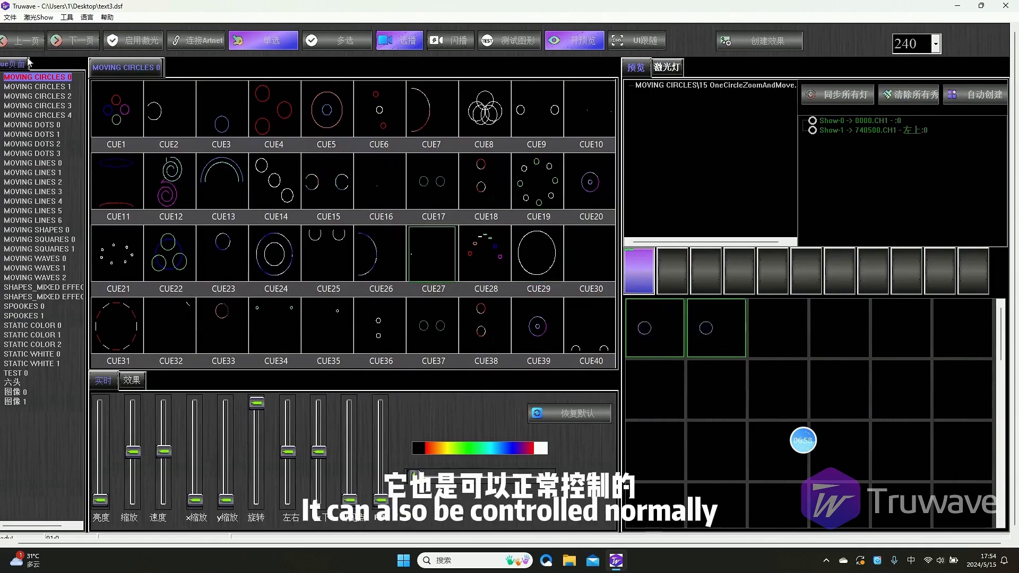
left_click(573, 183)
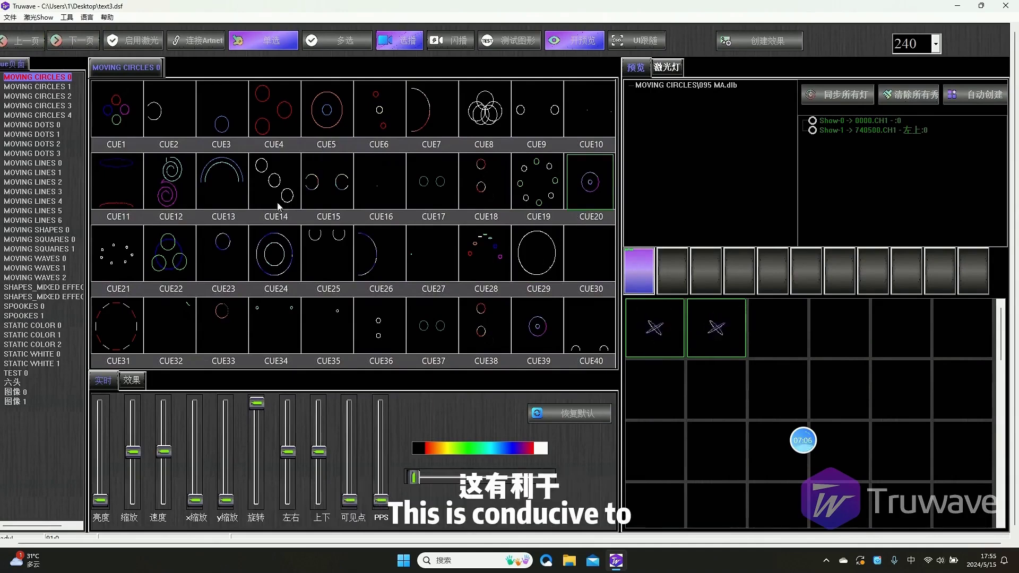
Step: Add a second virtual laser projector, 0001.CH1, and close the projector list
left_click(9, 16)
mouse_move(39, 17)
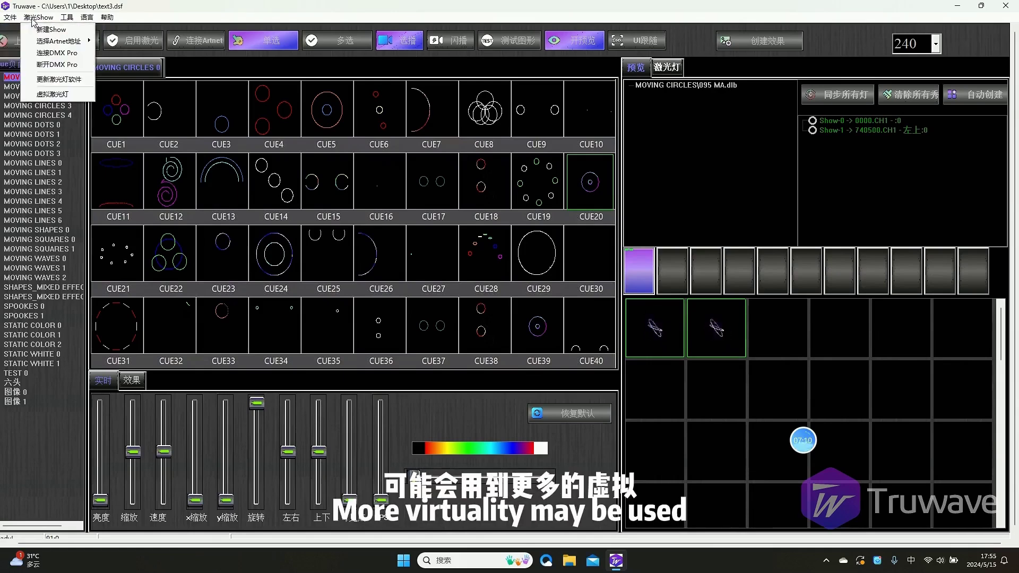
left_click(54, 94)
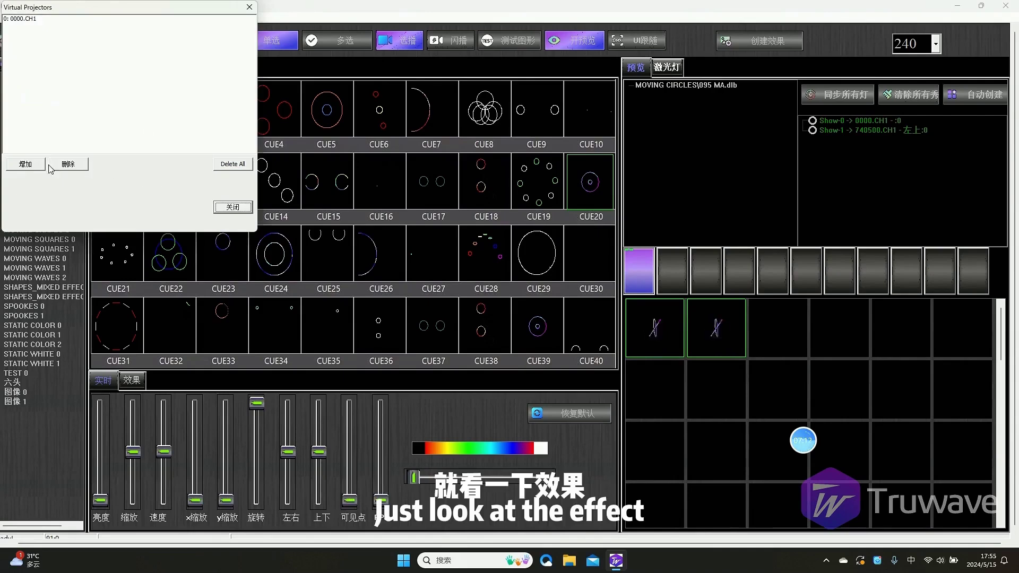
left_click(232, 207)
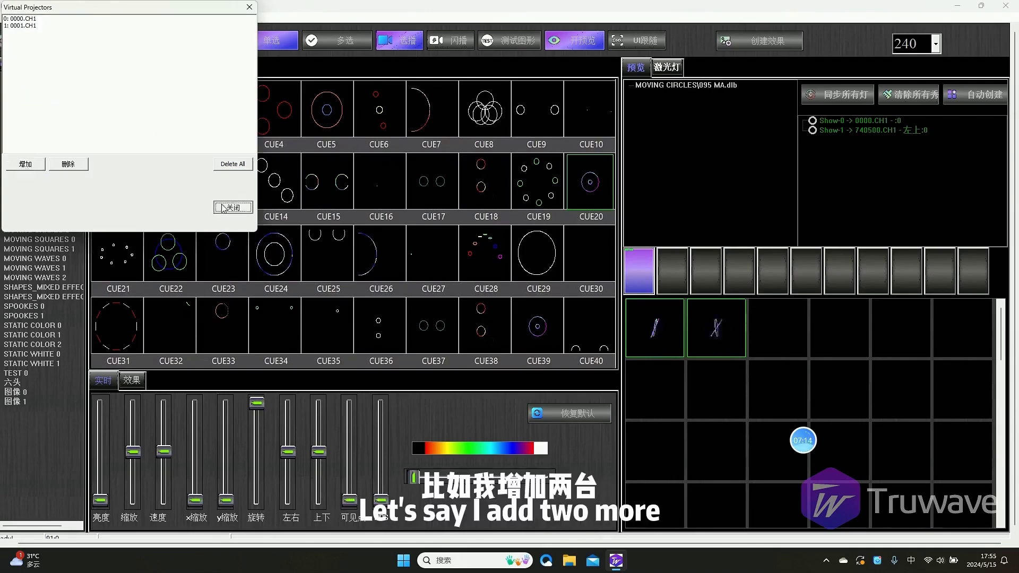
Step: Check the laser list for the virtual projectors, then automatically recreate the shows for all three lasers
left_click(665, 69)
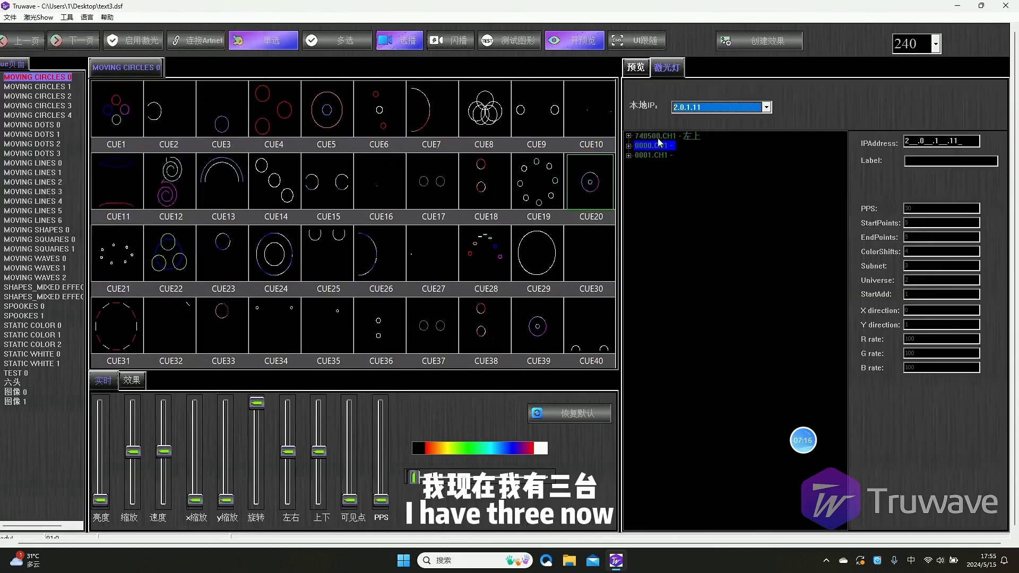
left_click(636, 67)
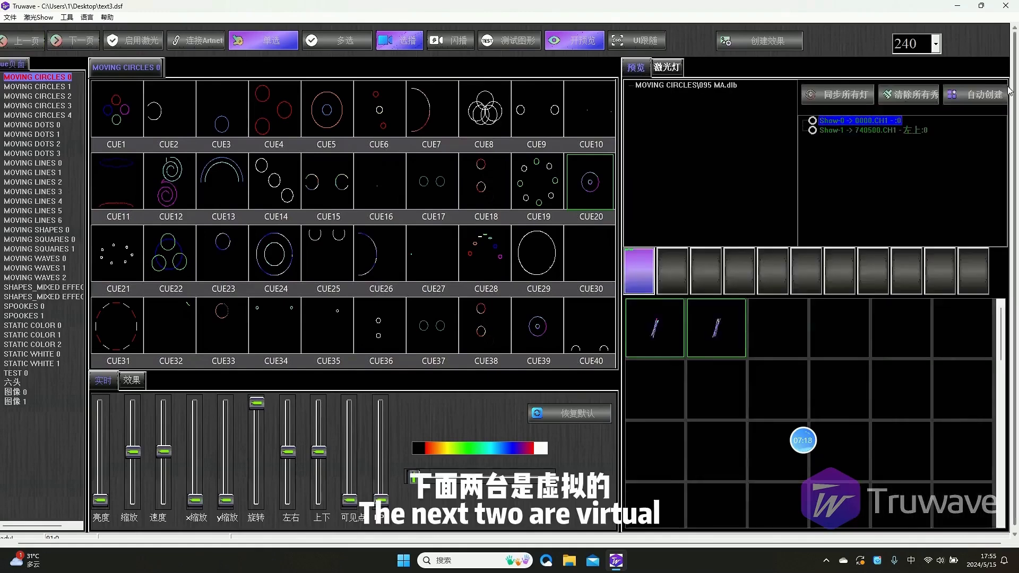
left_click(973, 94)
left_click(381, 304)
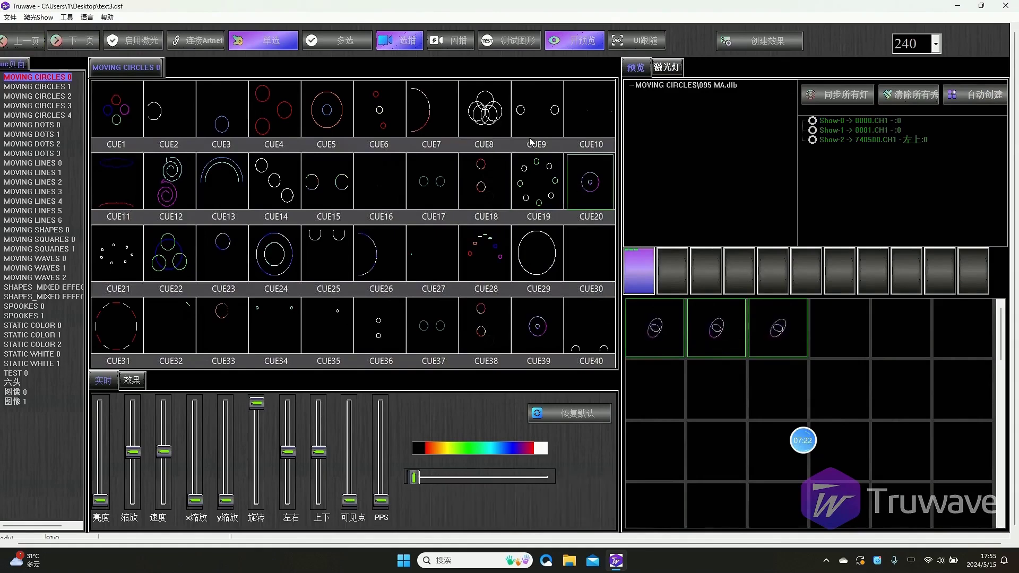
Step: Play several MOVING CIRCLES 0 cues across the three shows, finishing with CUE40
left_click(536, 114)
left_click(327, 108)
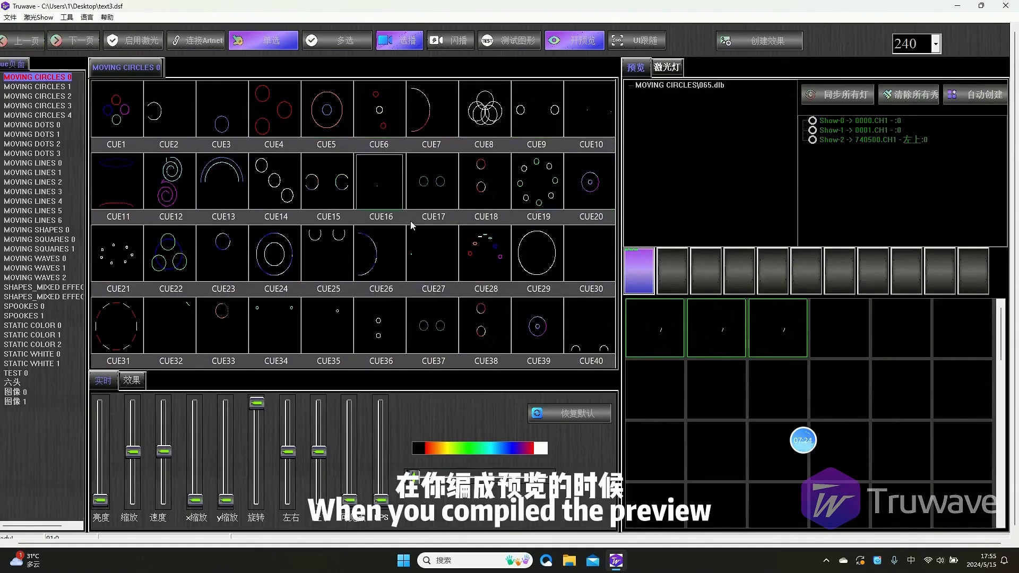
left_click(475, 256)
left_click(578, 314)
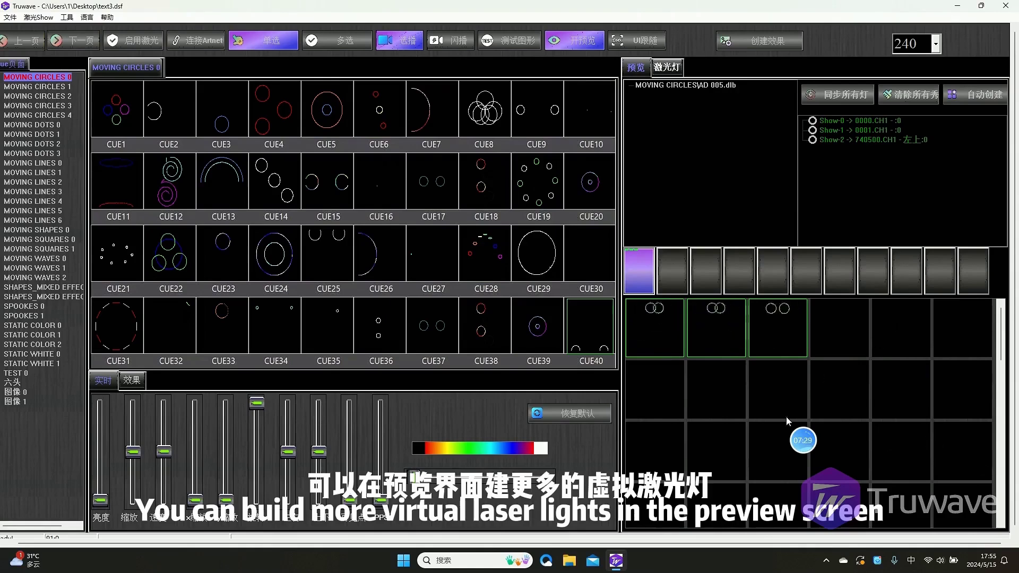
Step: View the Ilda file viewer from the tools and close it without loading a file
left_click(38, 17)
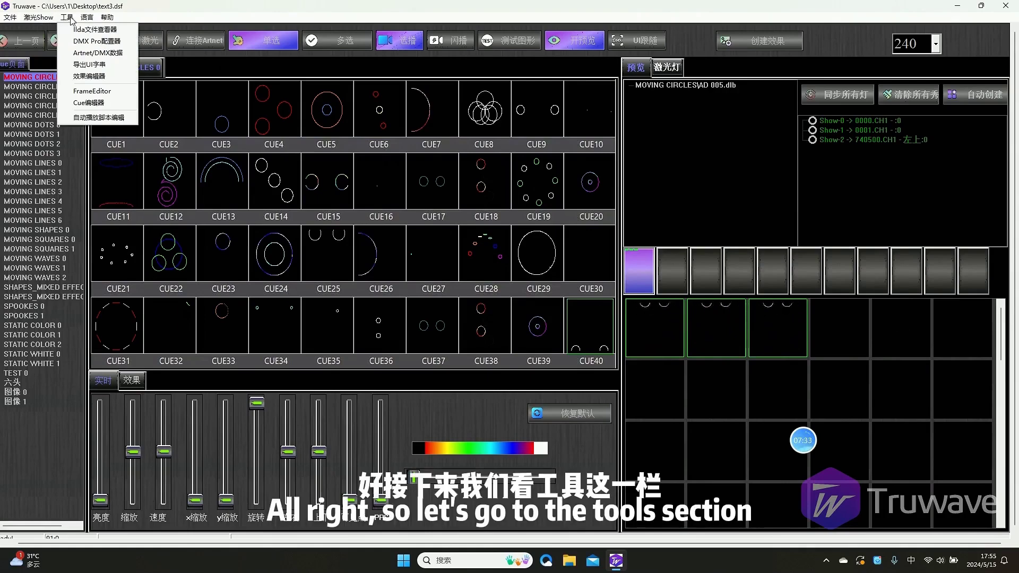
left_click(90, 37)
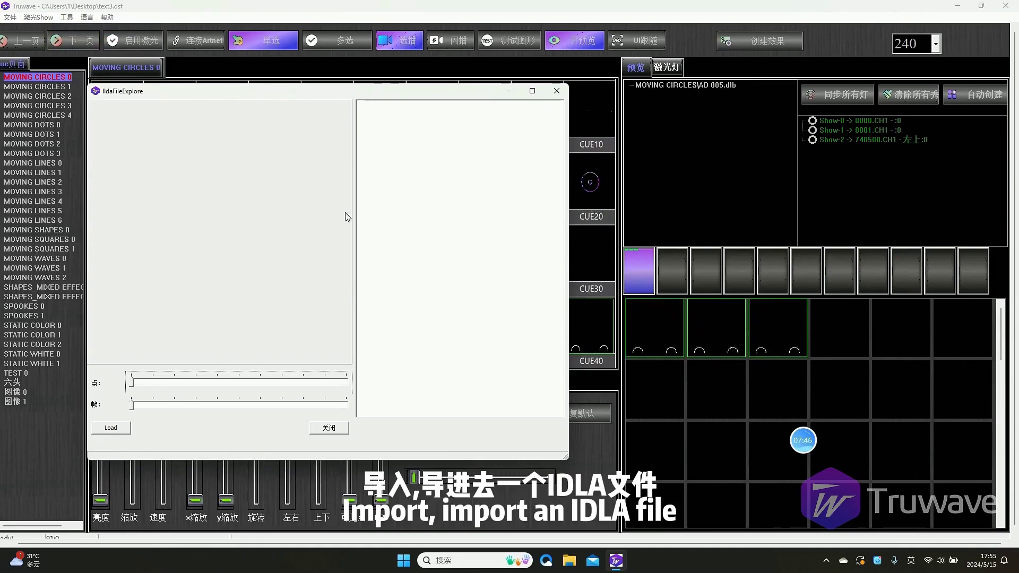
left_click(556, 90)
Step: View the DMX Pro configurator's device list and close it
left_click(66, 17)
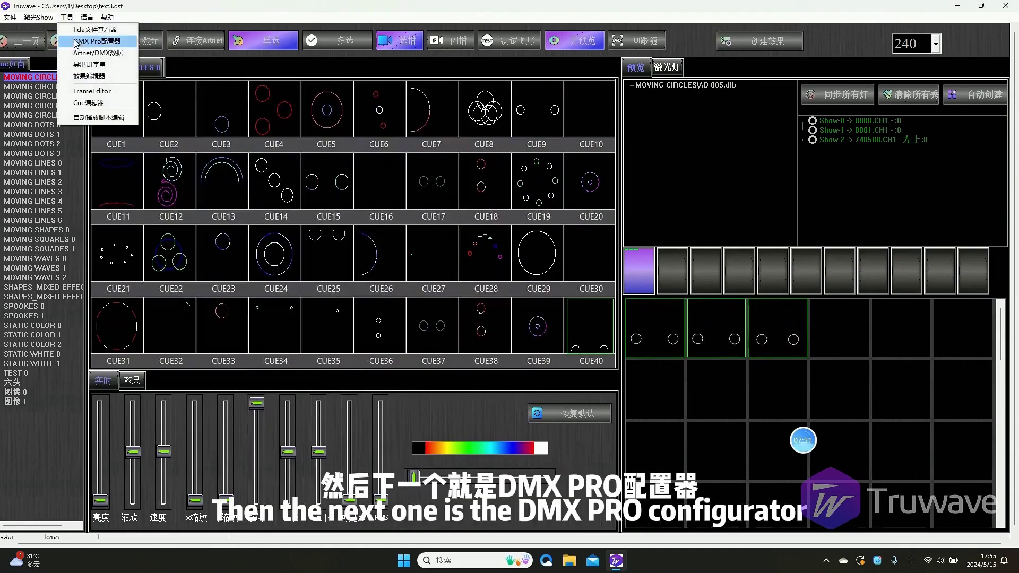
left_click(98, 41)
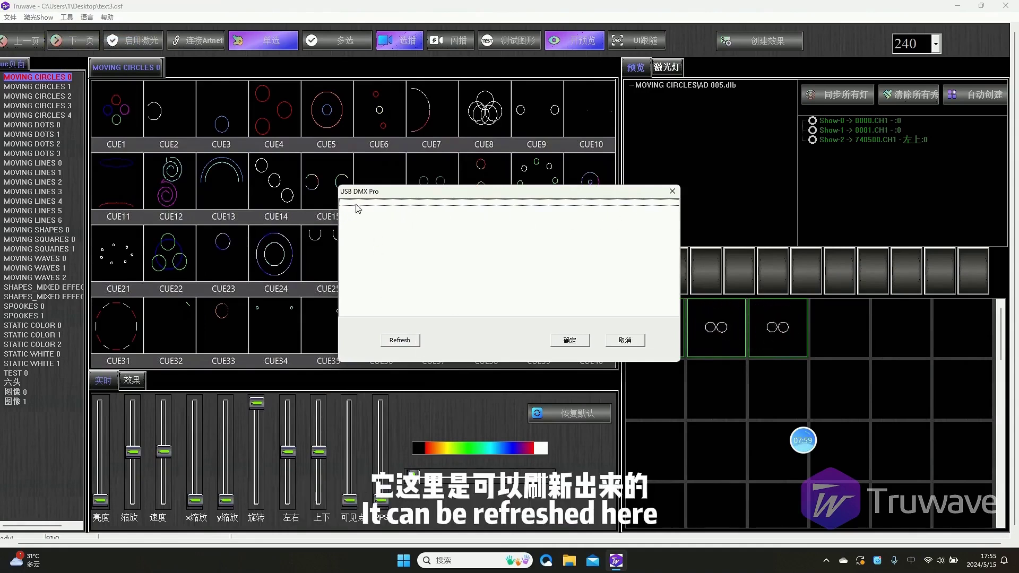
left_click(671, 191)
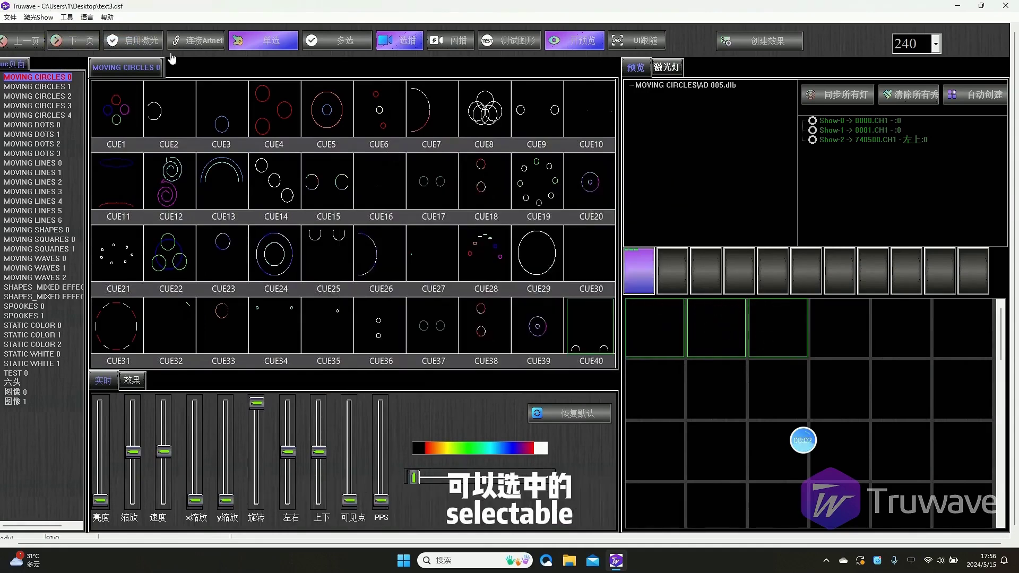
Step: View the Artnet/DMX data log and close it
left_click(67, 17)
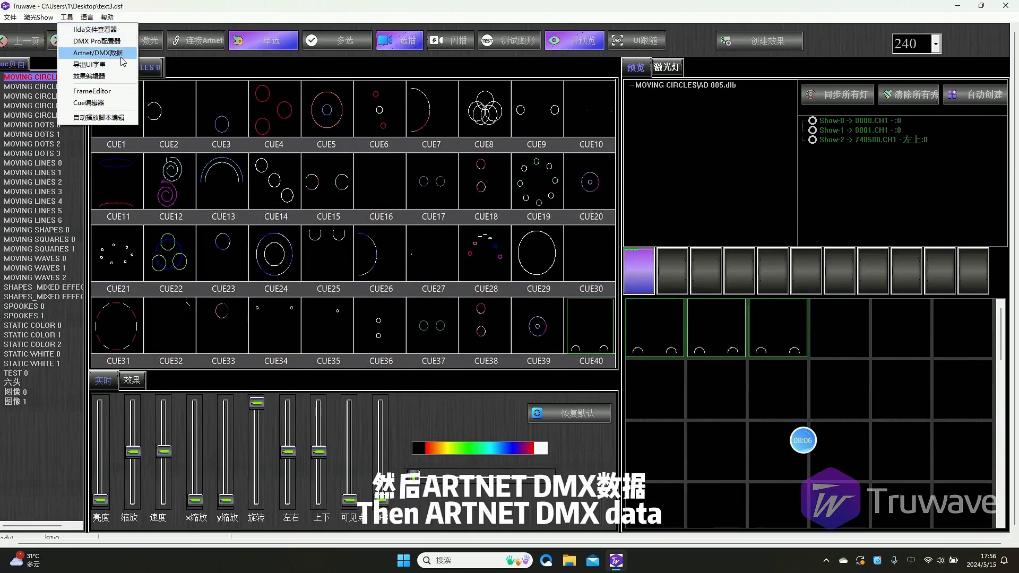
left_click(97, 53)
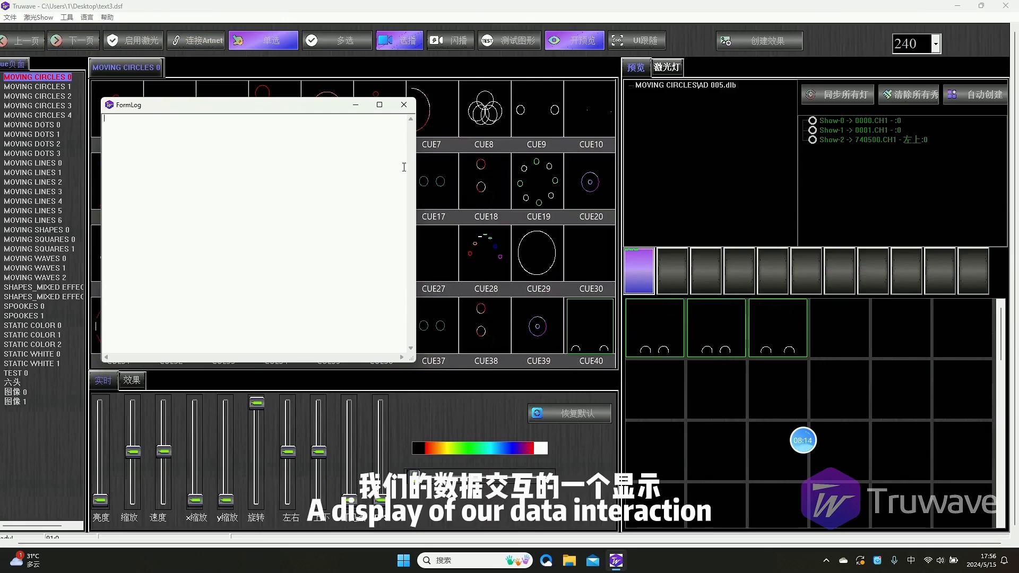
left_click(404, 105)
Step: Start a new effect in the effect editor with the type 缩放效果 and name it 缩放
left_click(67, 16)
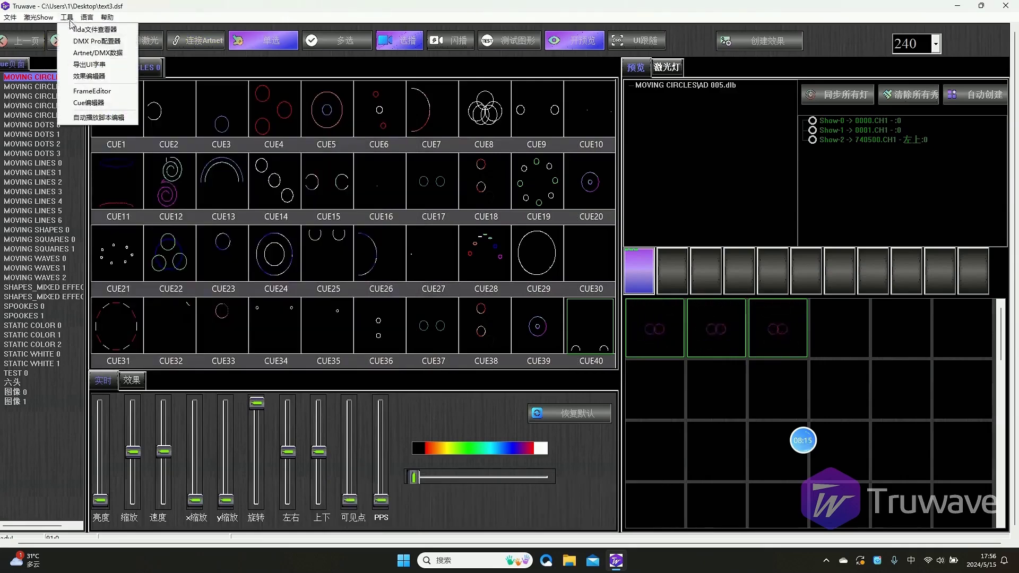
left_click(109, 80)
left_click(424, 187)
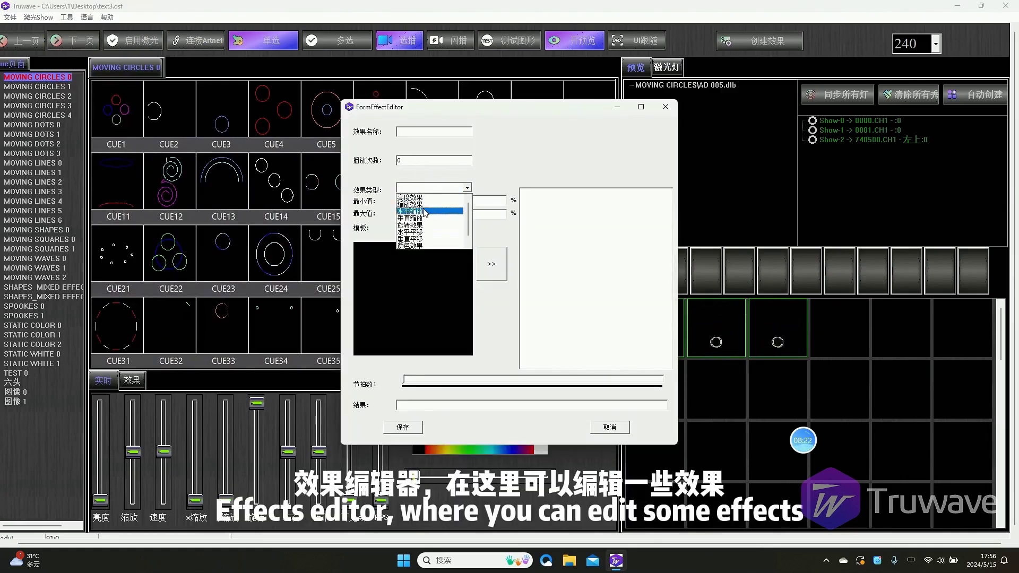
left_click(427, 205)
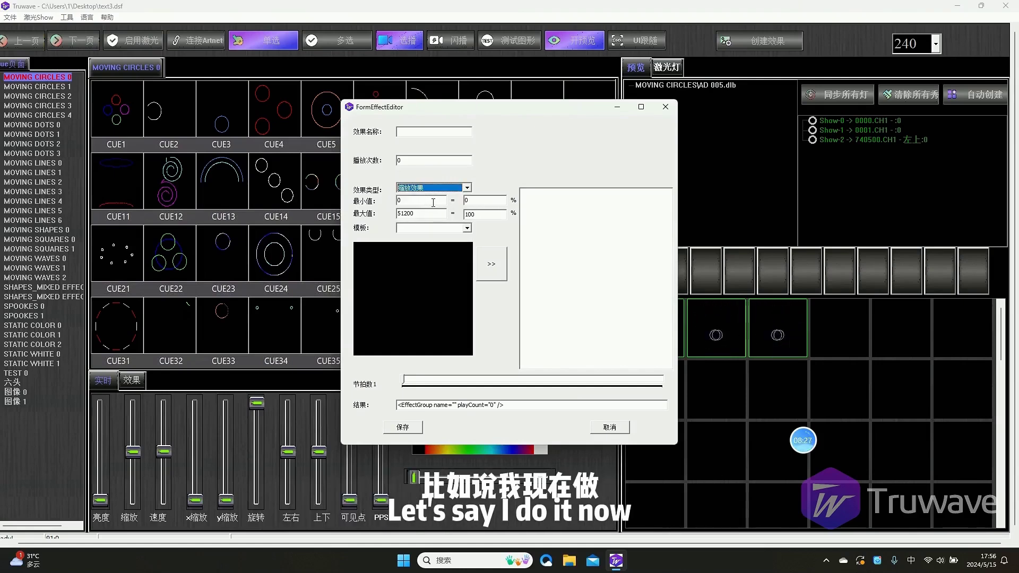
left_click(420, 130)
type("缩放")
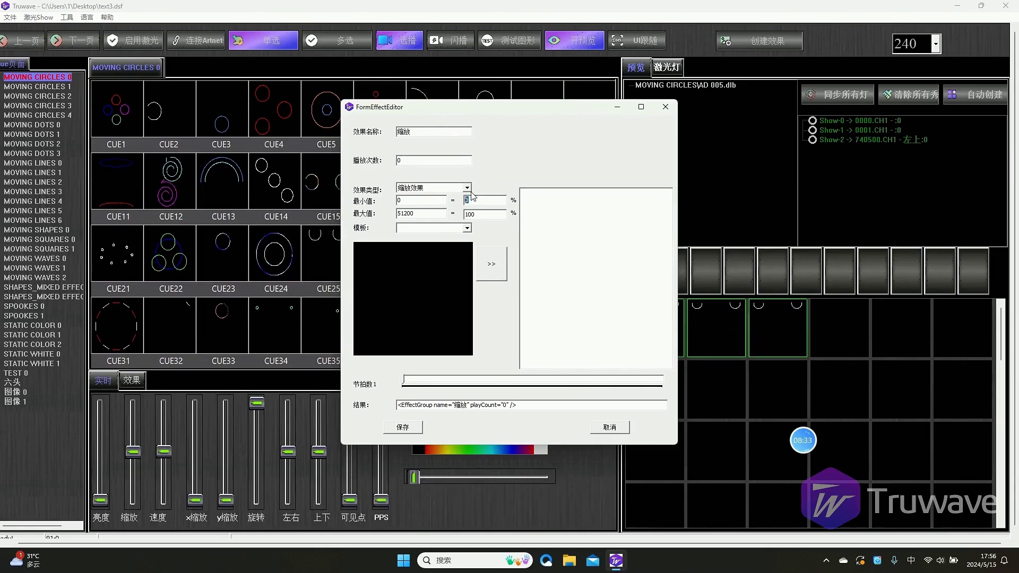
Step: Apply the 线性增大 template with a beat count of 30, add it to the effect list and save the effect
left_click(463, 228)
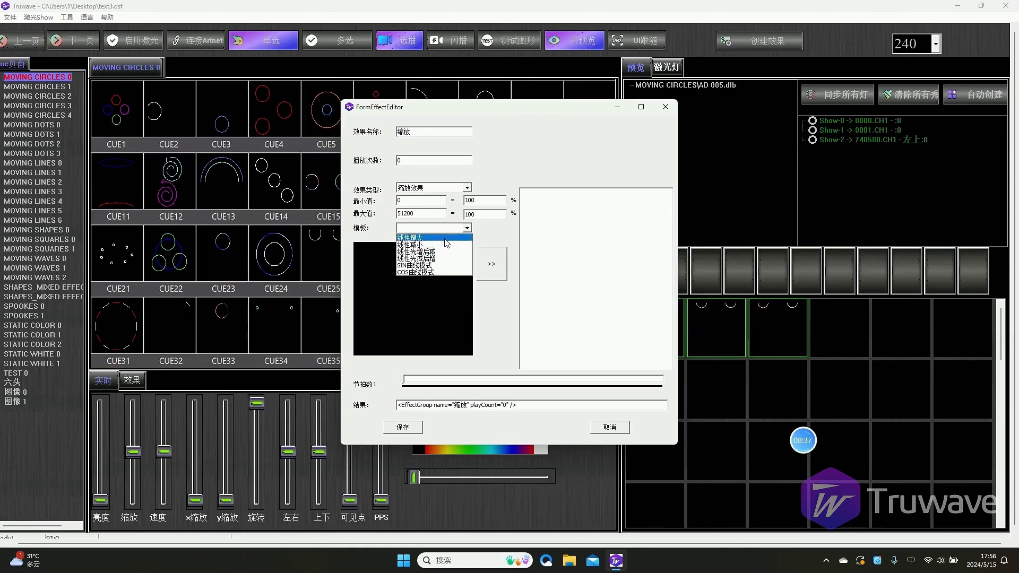
left_click(419, 235)
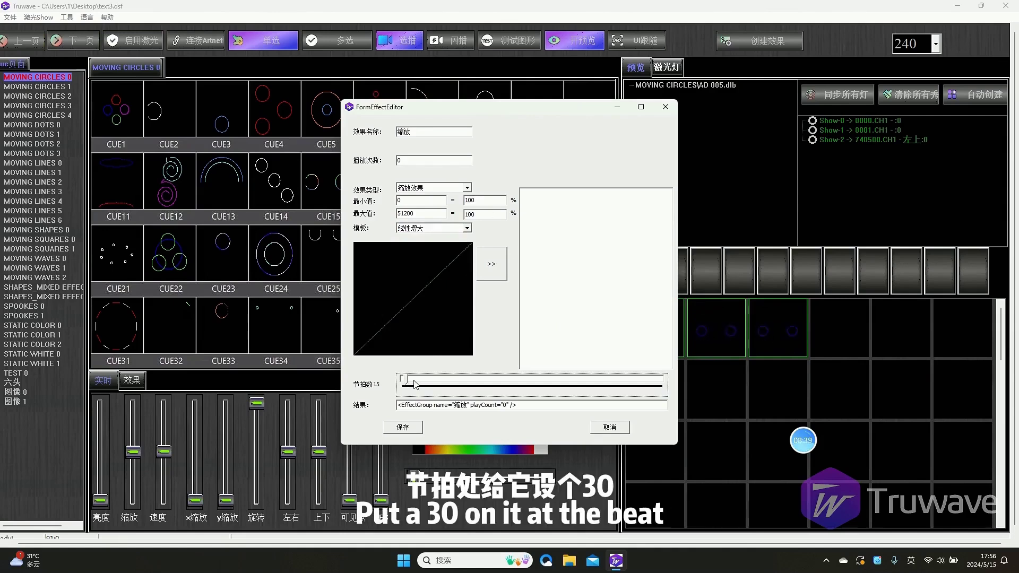
left_click_drag(404, 381, 430, 387)
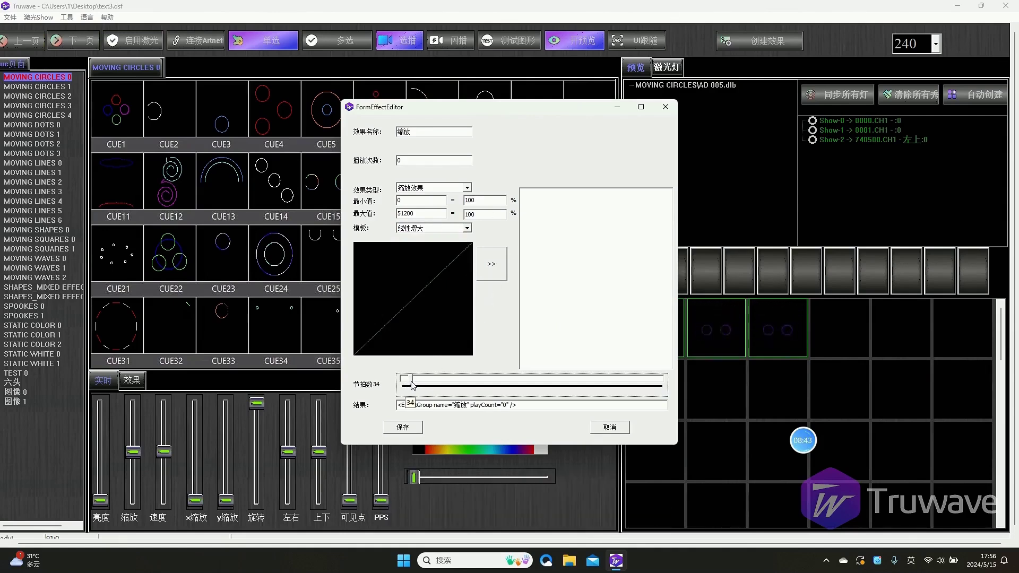
left_click_drag(413, 386, 412, 386)
left_click(491, 263)
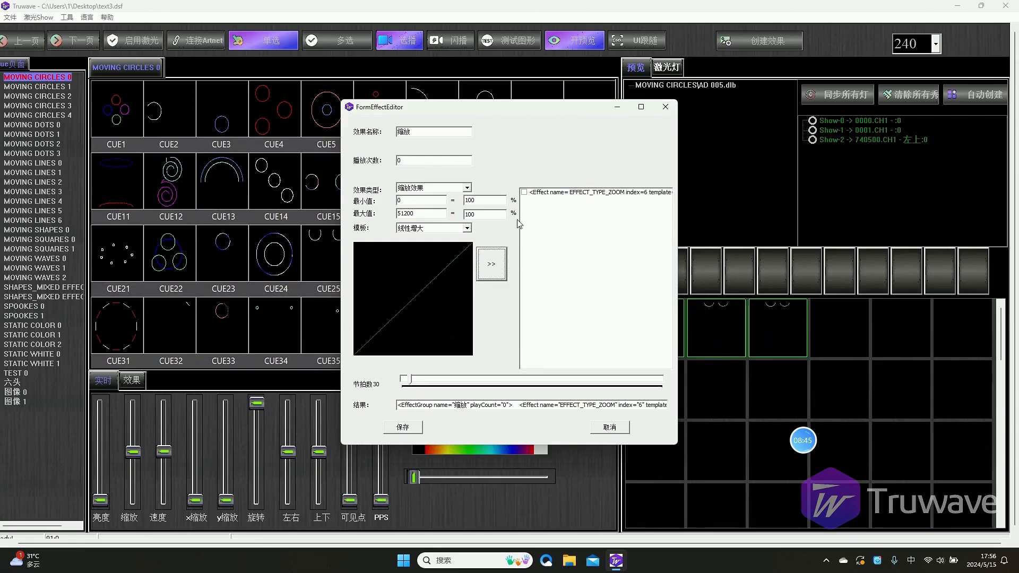
left_click(403, 429)
Step: Activate the newly saved 缩放 effect and play CUE9, CUE10 and CUE20 of MOVING CIRCLES 0 with it
left_click(131, 380)
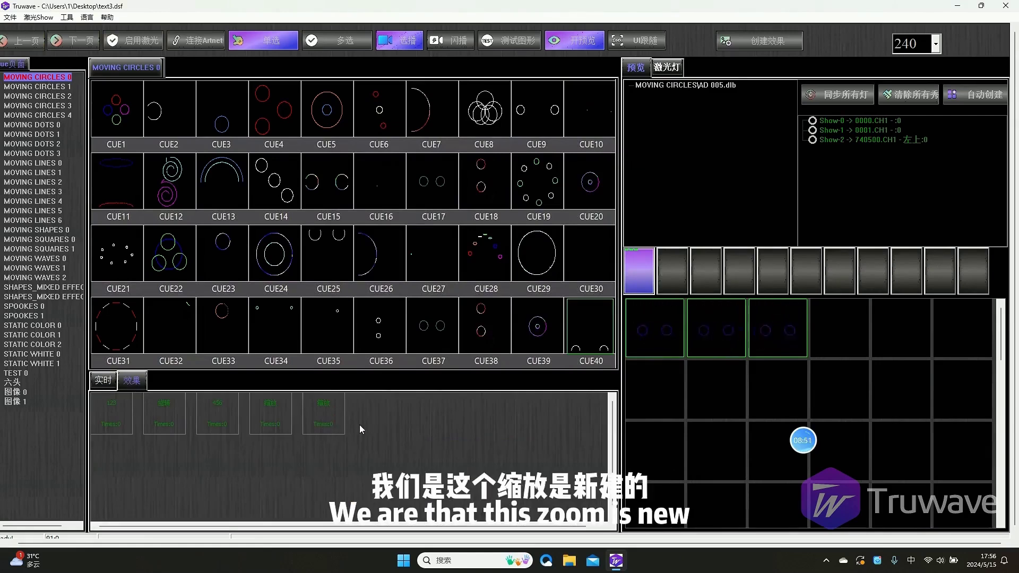
left_click(331, 416)
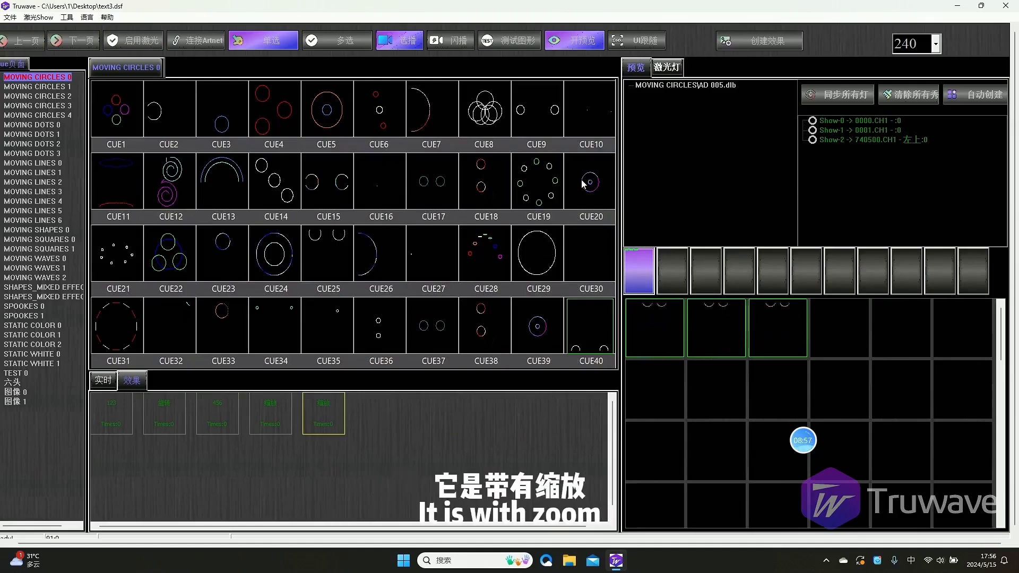
left_click(553, 121)
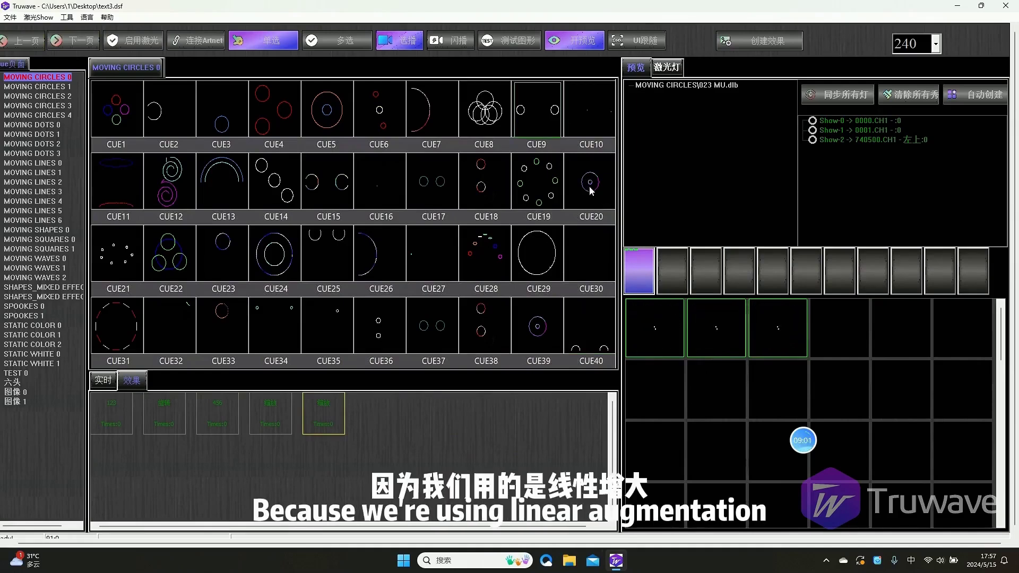
left_click(597, 137)
left_click(599, 165)
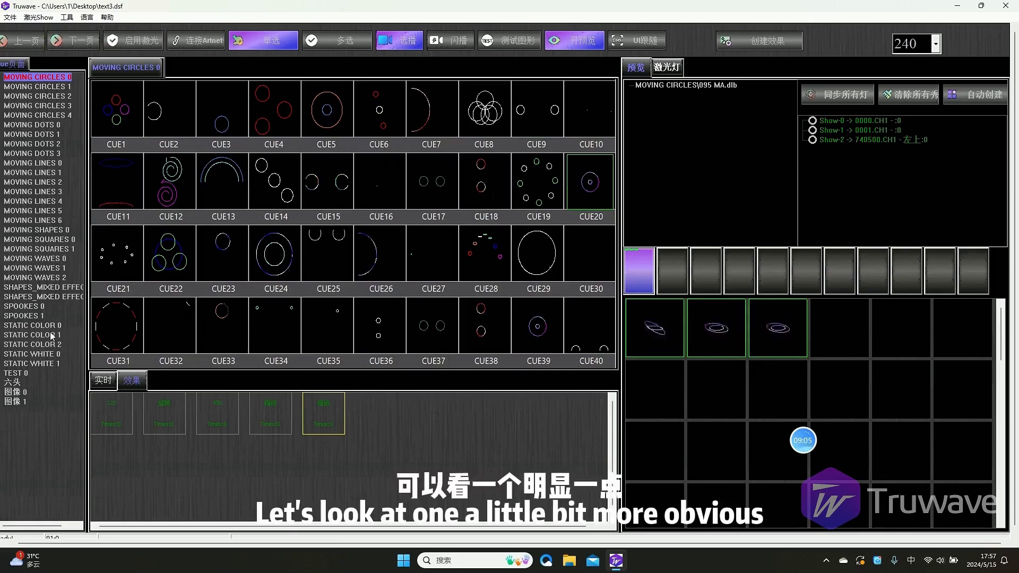
Step: Play the logo in CUE6 of the 图像 1 page, and toggle the active 缩放 effect off and on again
left_click(29, 335)
left_click(30, 399)
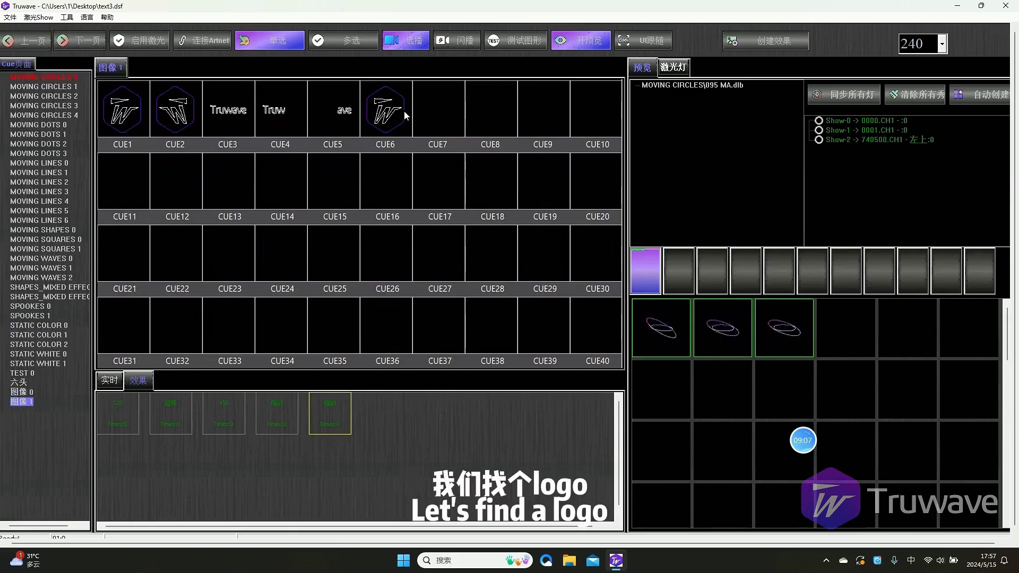
left_click(386, 110)
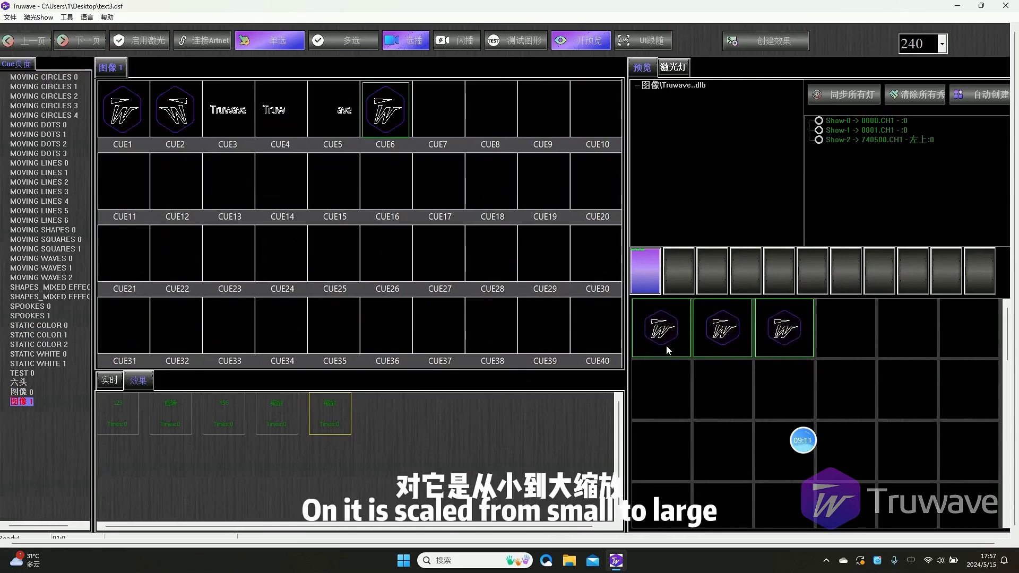
left_click(337, 409)
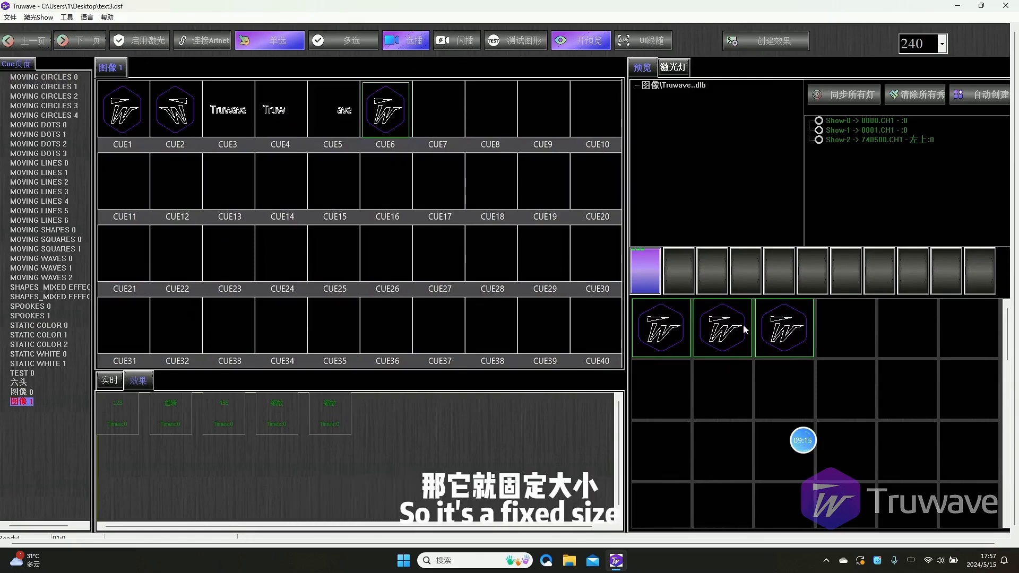
left_click(334, 412)
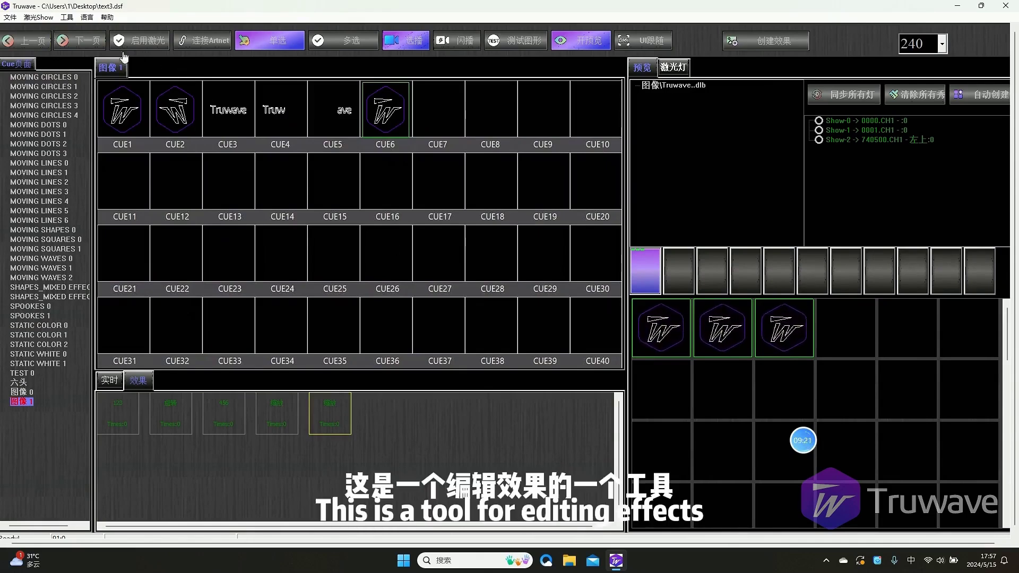
Step: Review the effect types in the effect editor, save another 缩放 effect without a type, and view its edit and delete options
left_click(71, 18)
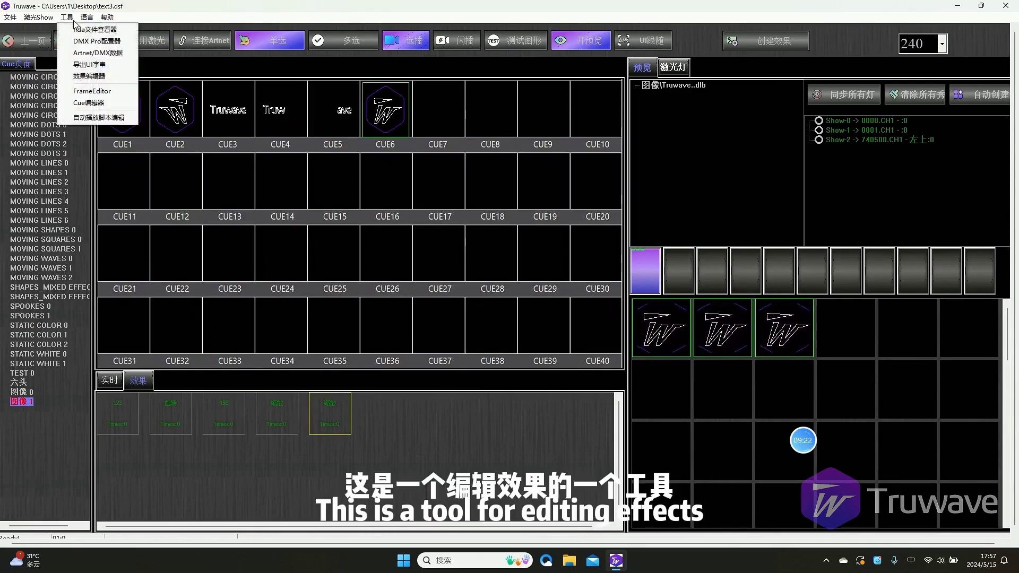
left_click(87, 75)
left_click(446, 187)
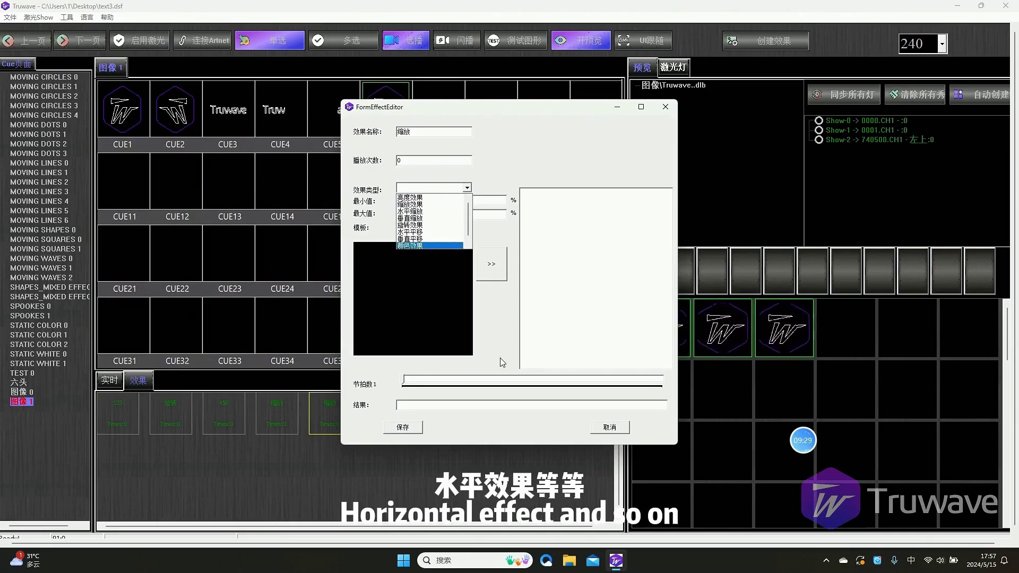
left_click(418, 426)
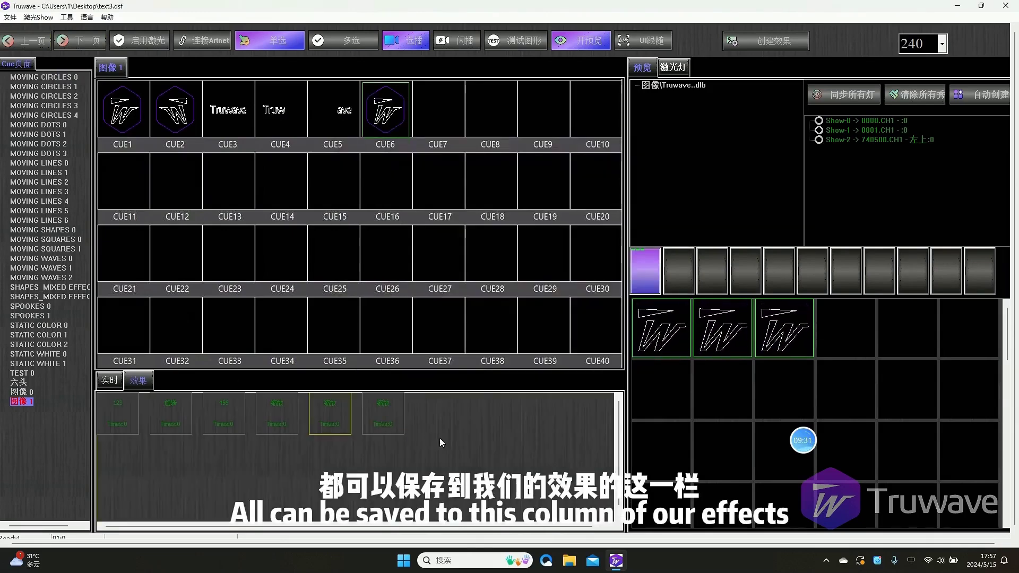
right_click(393, 414)
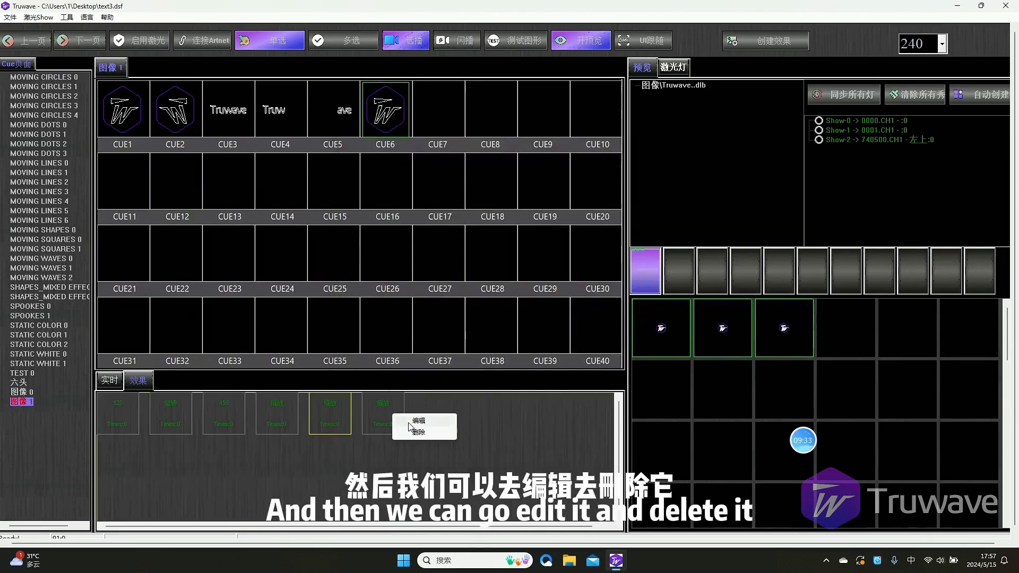
left_click(467, 408)
Step: View the Cue editor's shape and effect settings and close it without creating a cue
left_click(67, 17)
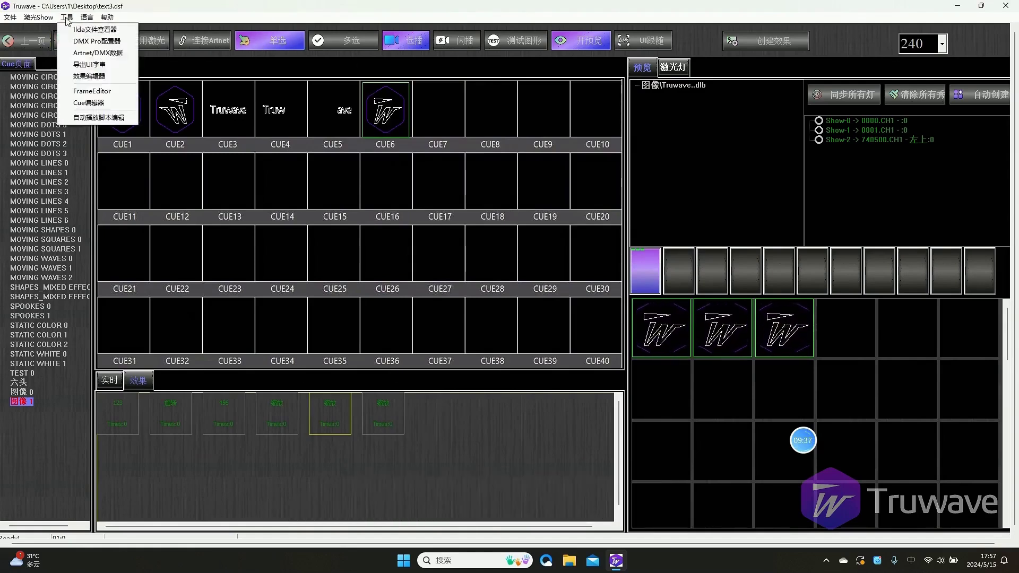
left_click(89, 104)
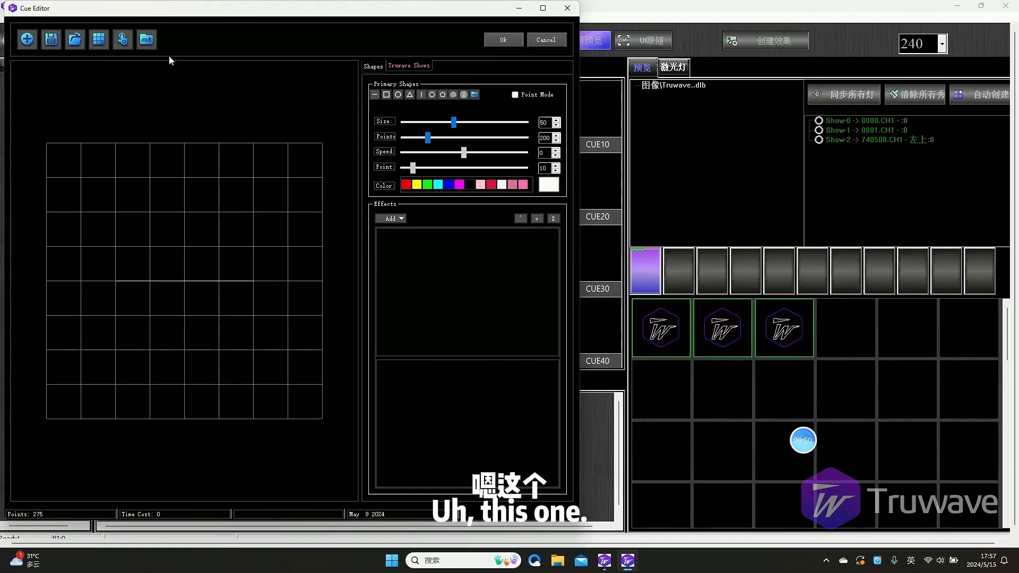
left_click_drag(338, 15, 365, 18)
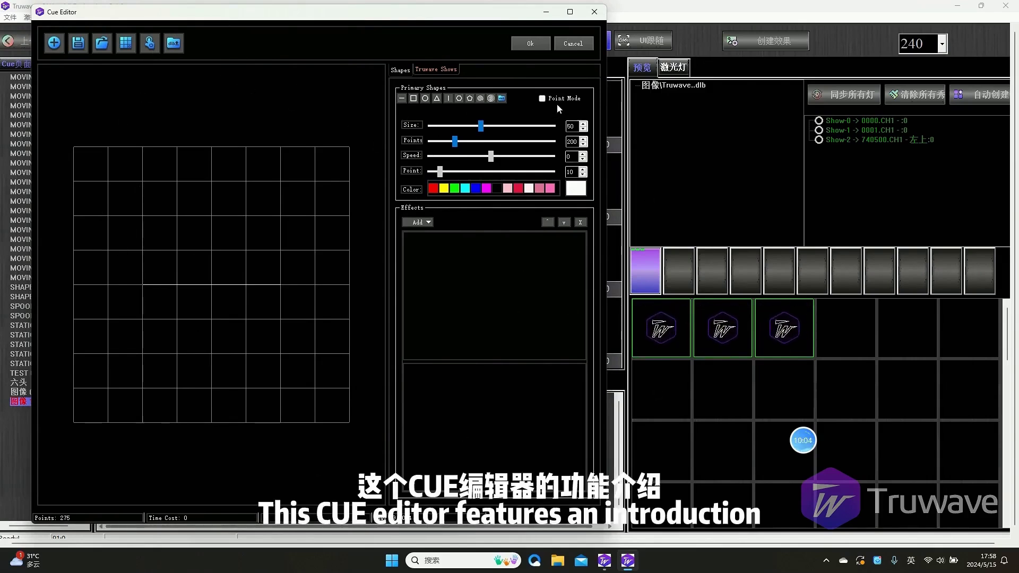
left_click(589, 20)
left_click(66, 17)
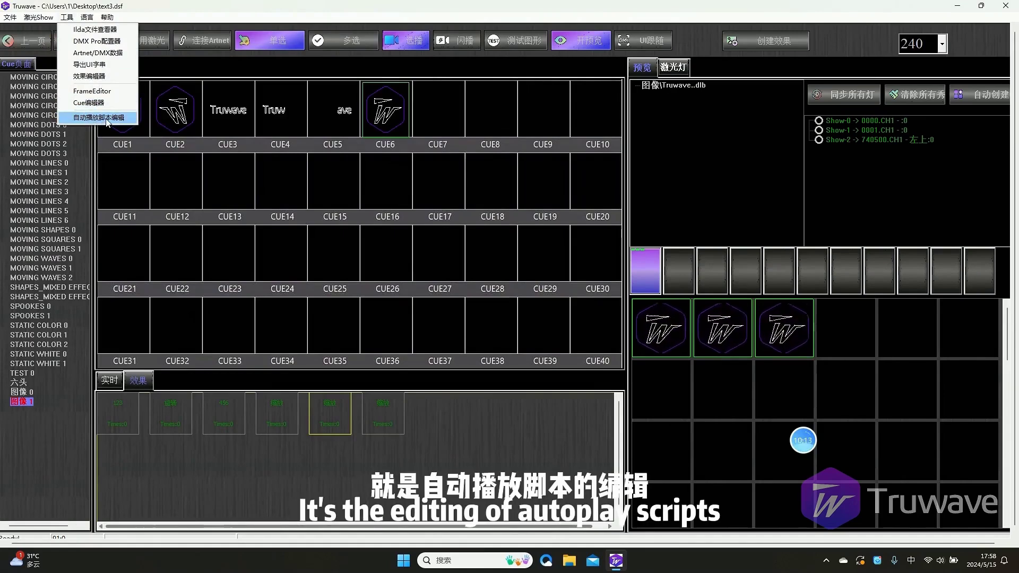
left_click(6, 20)
left_click(7, 17)
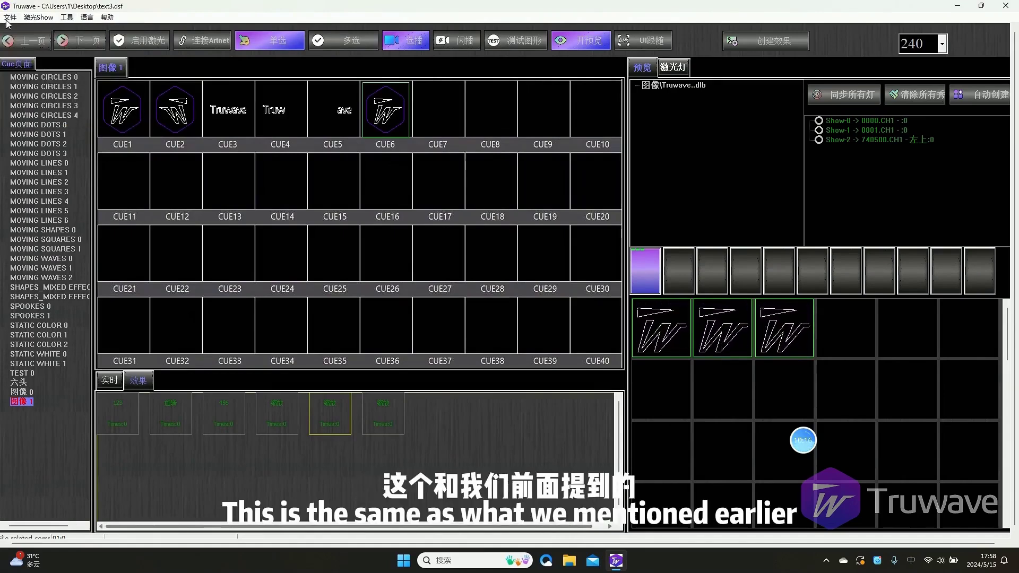
left_click(8, 18)
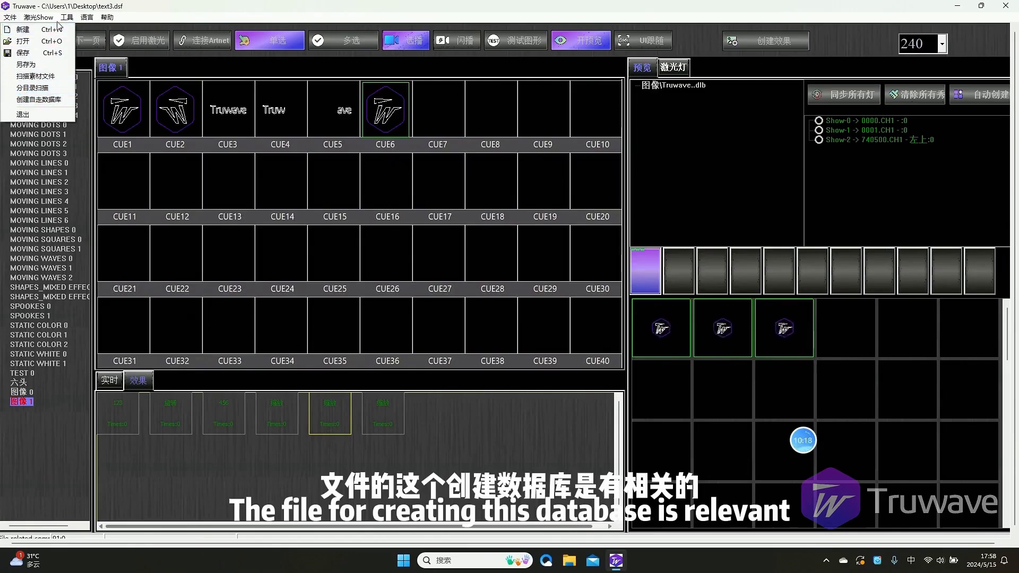
Step: View the autoplay script editor with its start and end time settings and close it
left_click(67, 17)
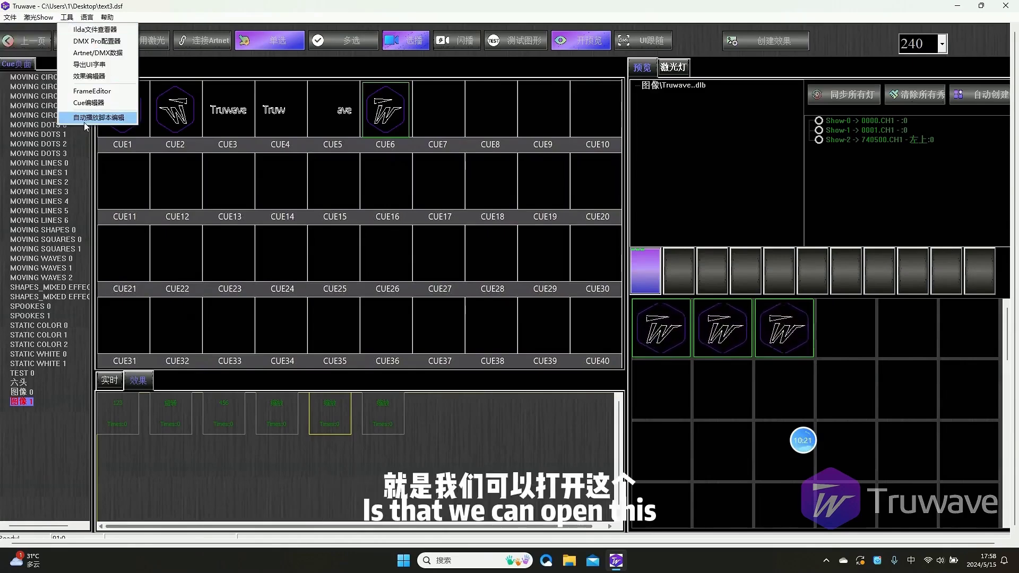
left_click(84, 122)
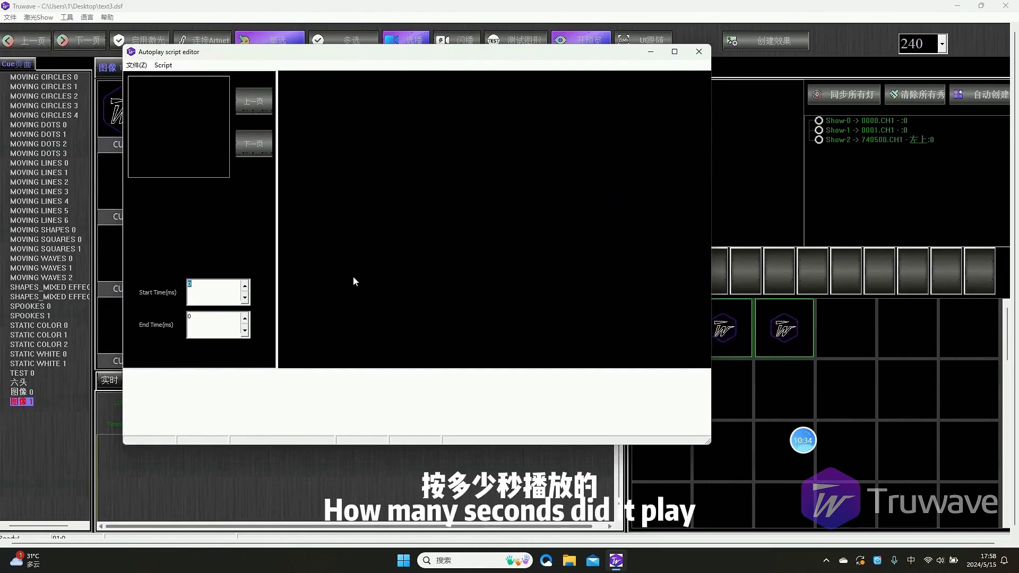
left_click_drag(522, 52, 507, 52)
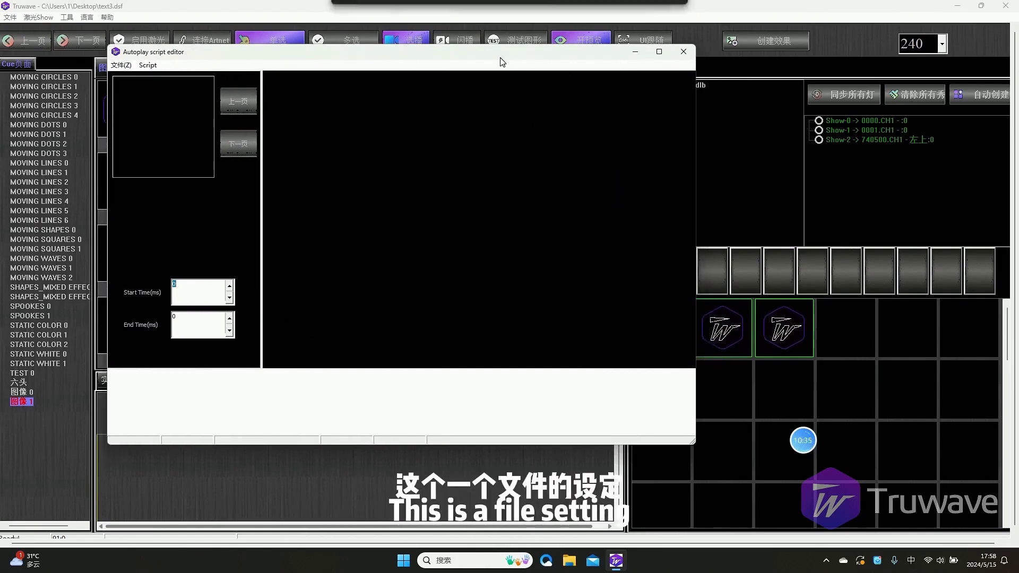
left_click(685, 55)
Step: Switch the interface language to English, back to Chinese, to German, and back to Chinese
left_click(66, 17)
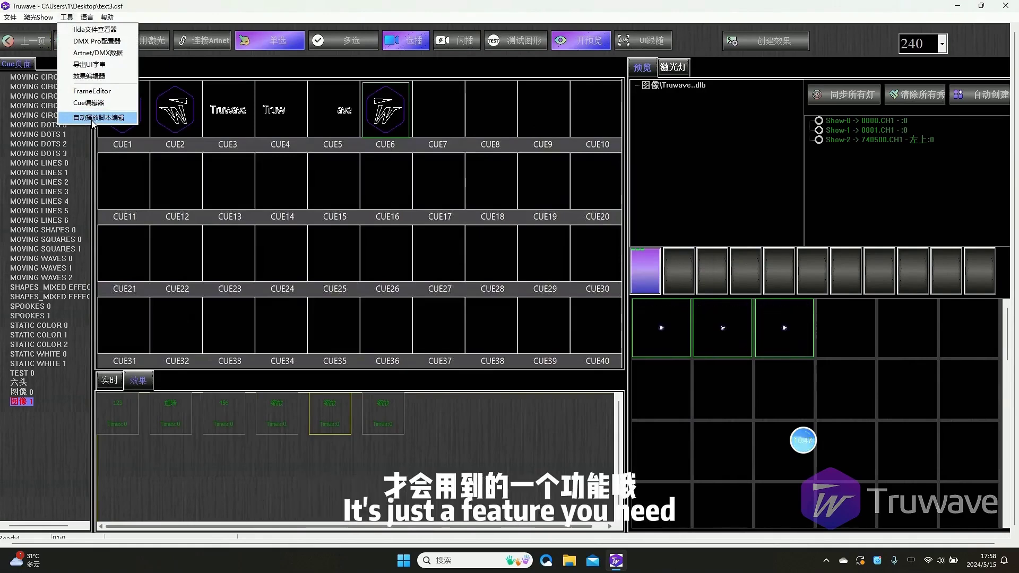
mouse_move(87, 17)
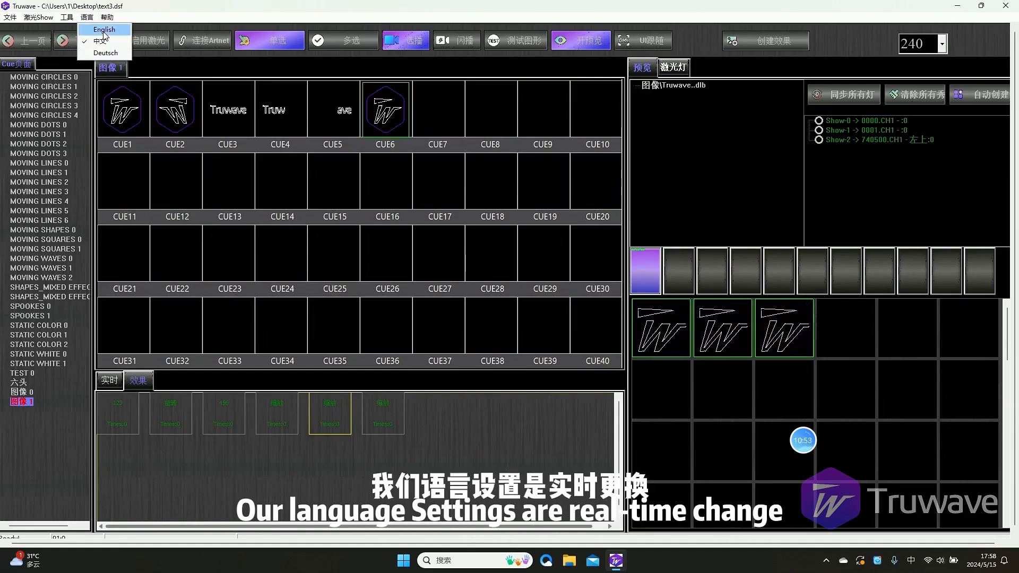
left_click(104, 32)
left_click(81, 17)
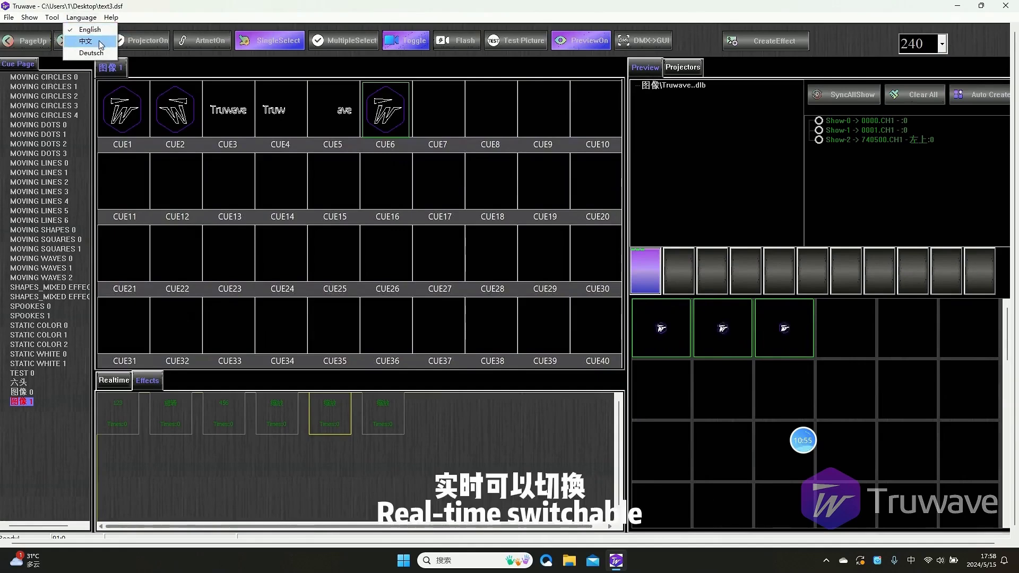
left_click(101, 43)
left_click(84, 17)
left_click(96, 53)
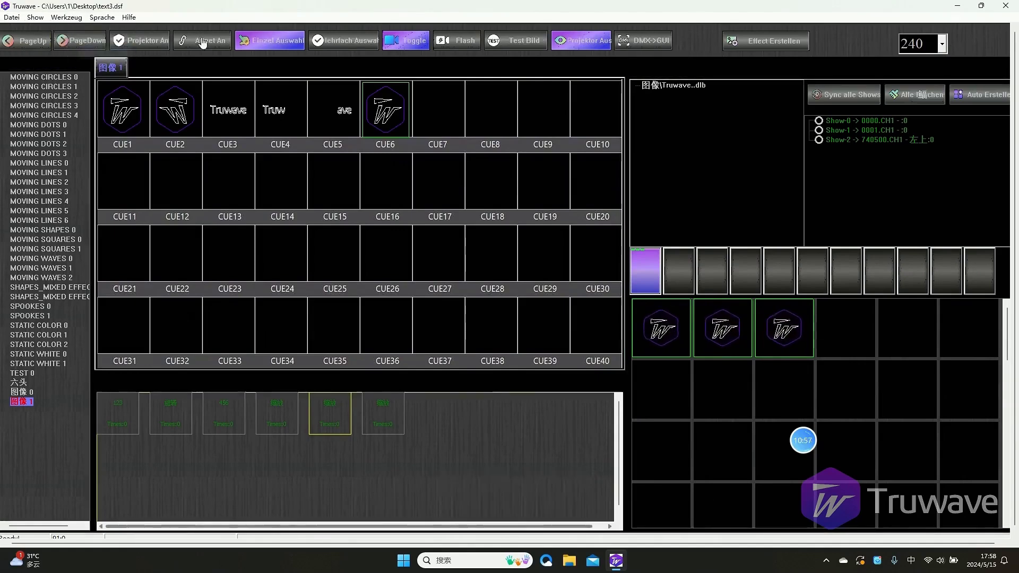
left_click(102, 17)
left_click(120, 38)
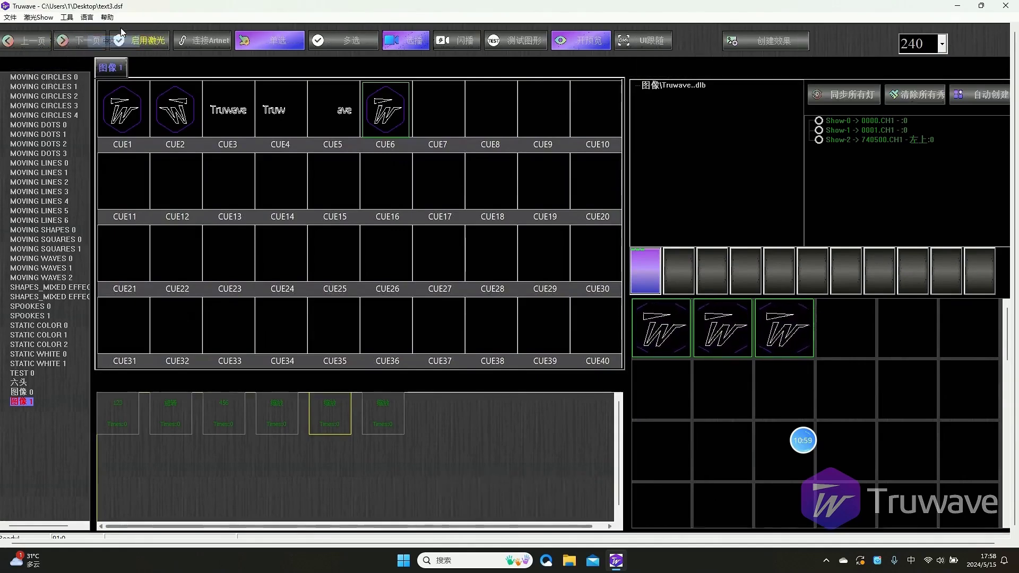
Step: View the software's version and validity information in the About dialog and close it
left_click(107, 18)
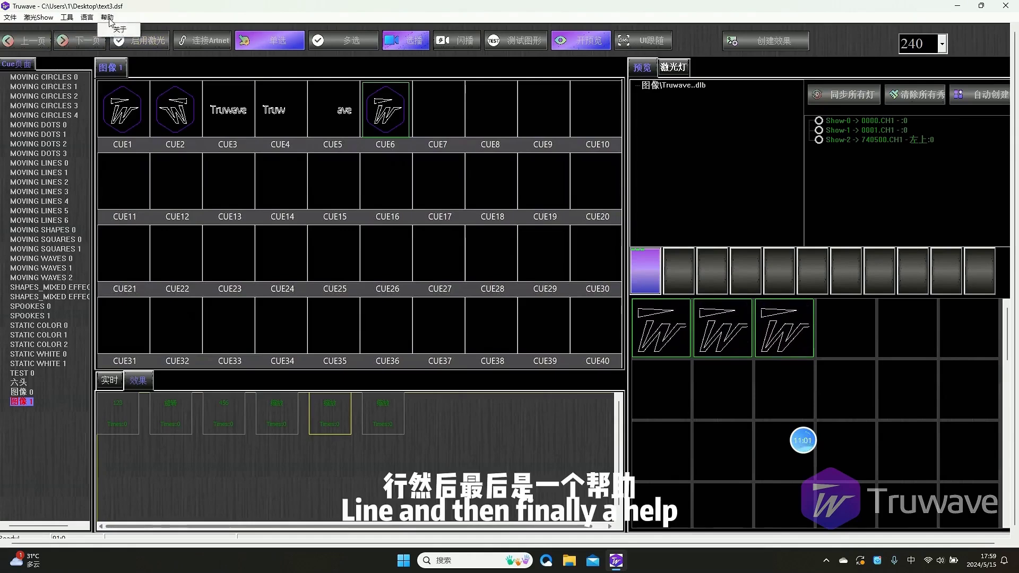
left_click(115, 30)
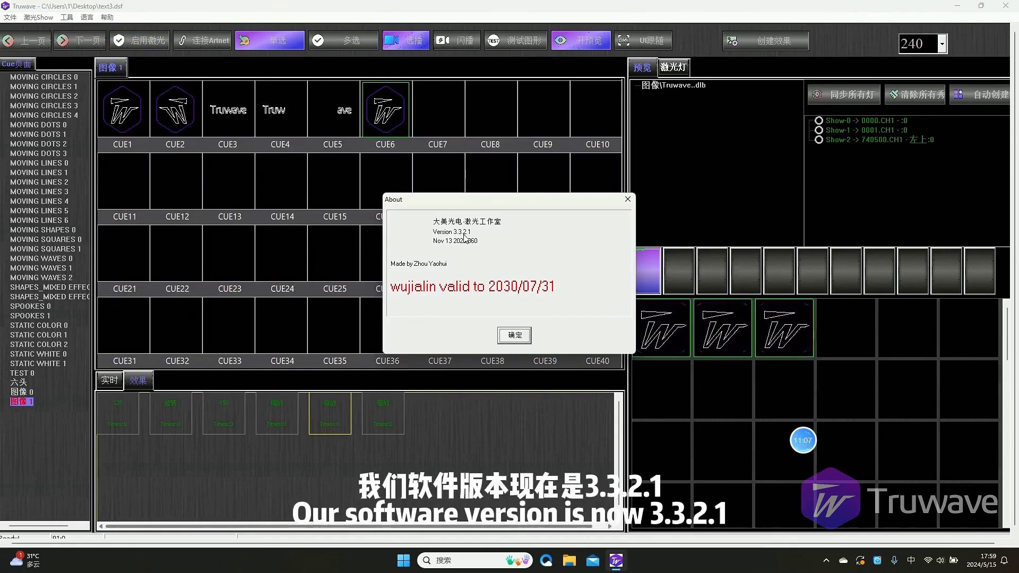
left_click(513, 338)
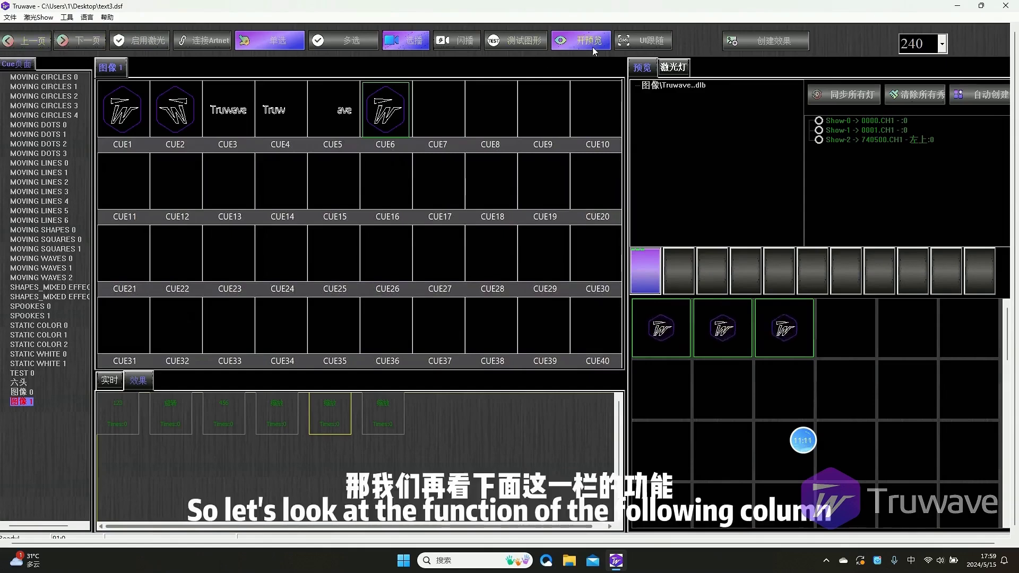
Step: Open the MOVING CIRCLES 0 cue page, page forward to MOVING DOTS 0, and page back to MOVING CIRCLES 1
left_click(58, 77)
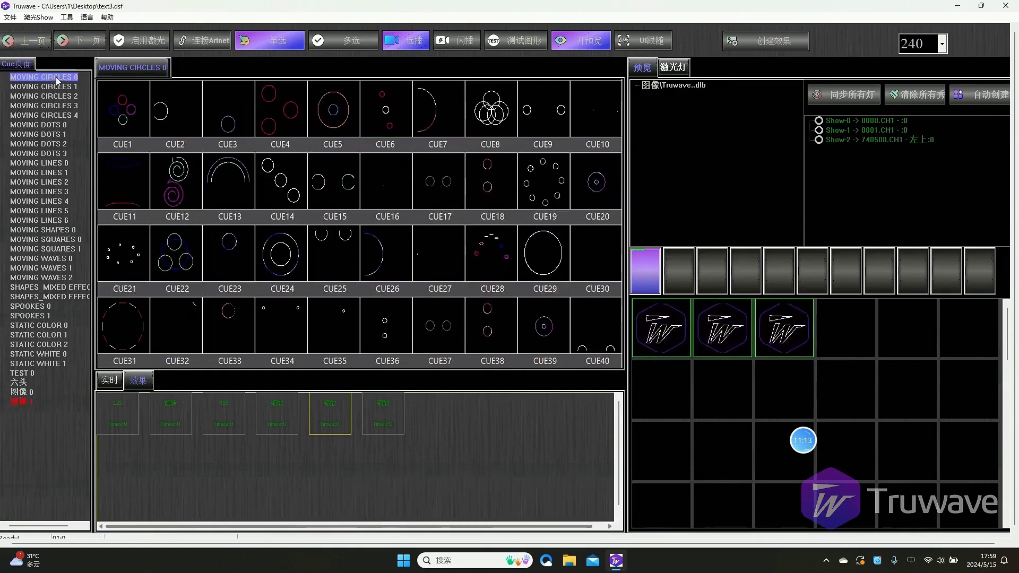
left_click(79, 42)
left_click(80, 42)
left_click(79, 42)
left_click(80, 42)
left_click(78, 44)
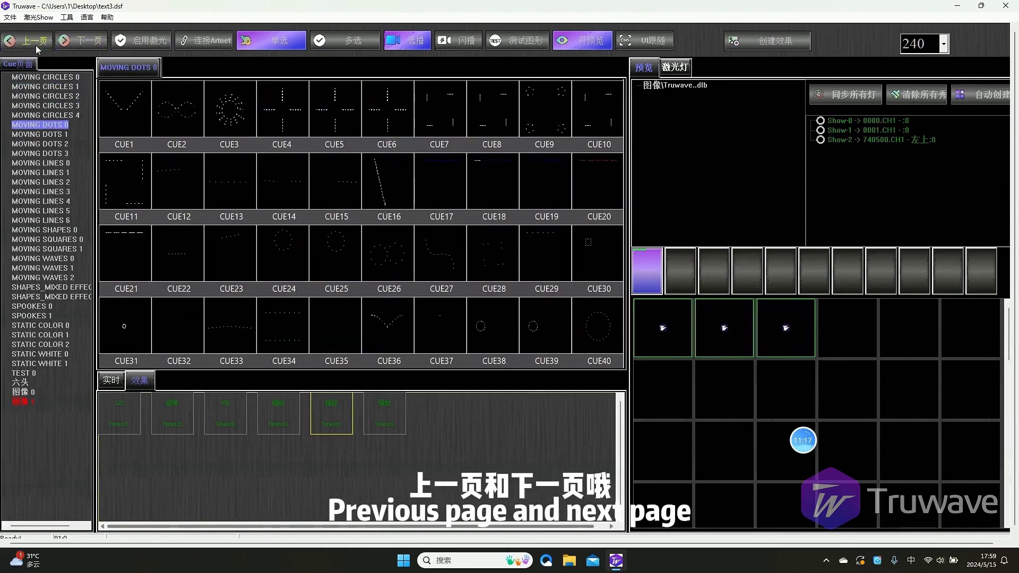
left_click(36, 46)
left_click(36, 46)
left_click(36, 46)
left_click(36, 45)
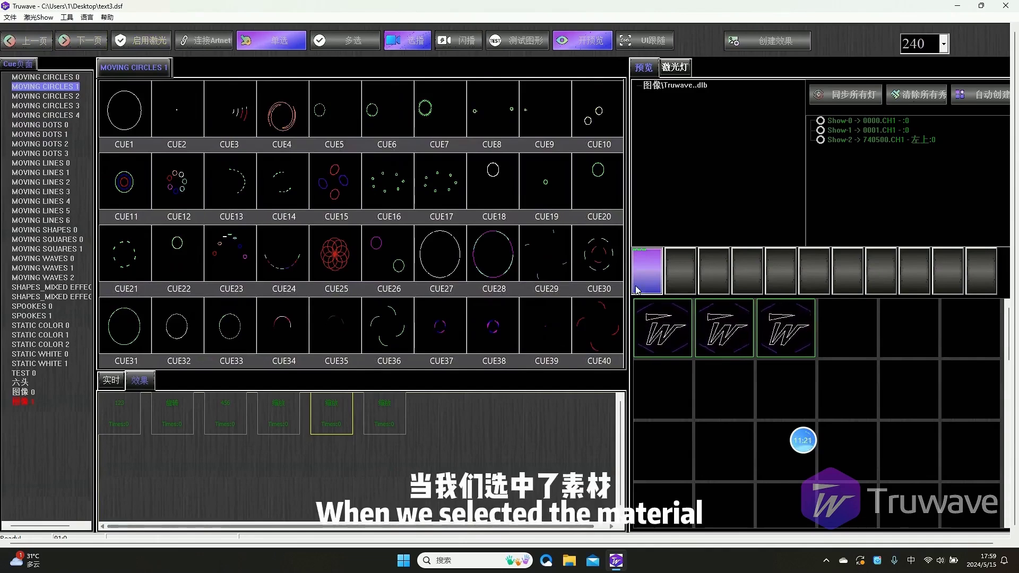
Step: Play CUE30, switch off the applied effect, play CUE19 and CUE17, and enable laser output
left_click(622, 264)
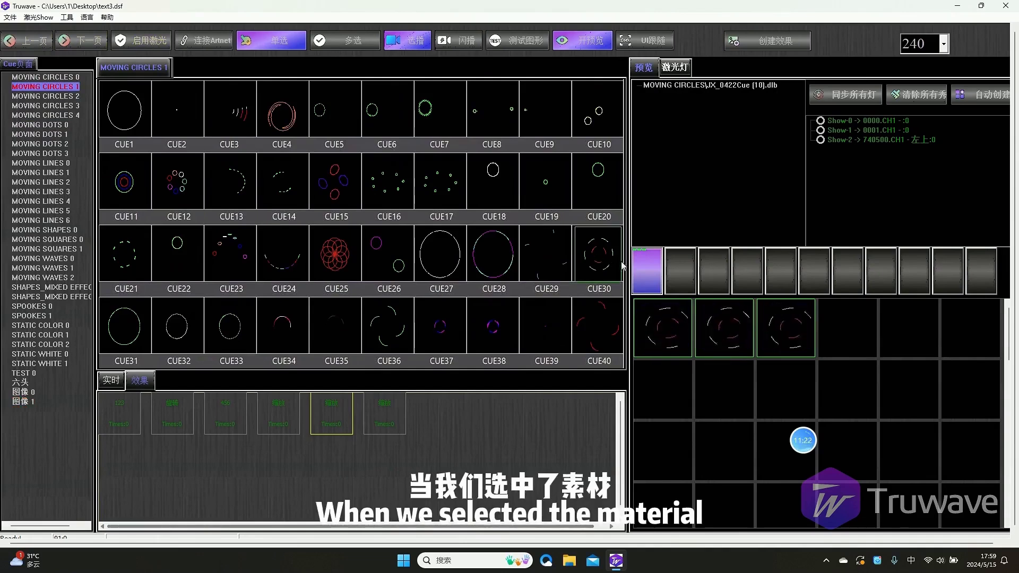
left_click(344, 414)
left_click(533, 157)
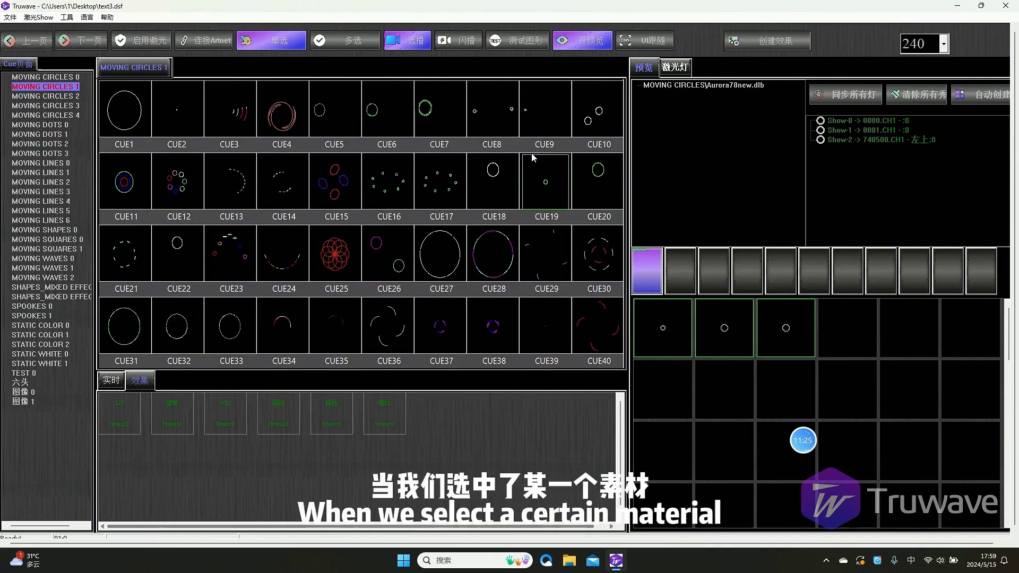
left_click(459, 183)
left_click(133, 40)
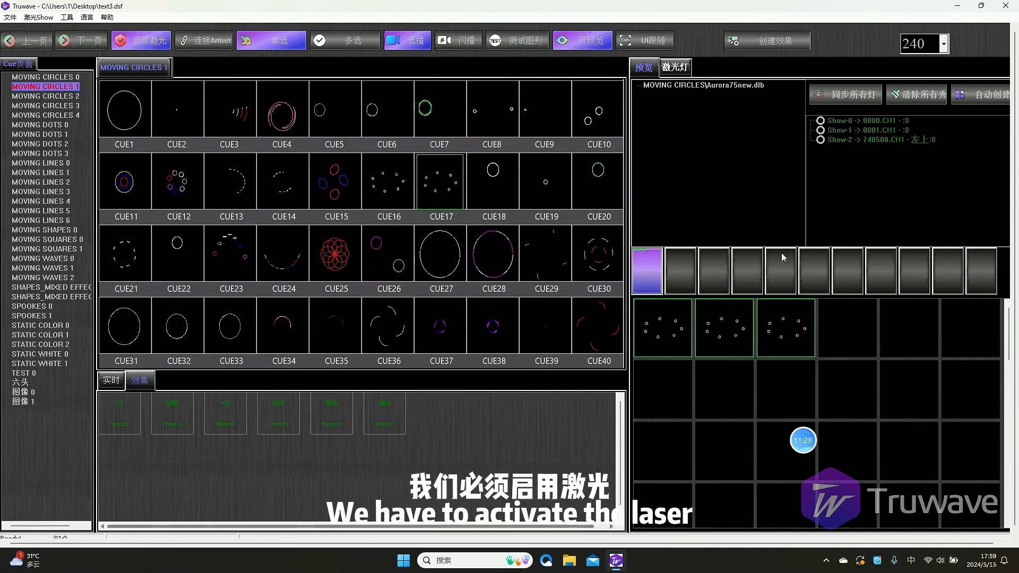
Step: Play CUE28, CUE27 and CUE26 one at a time in single-selection mode
left_click(214, 46)
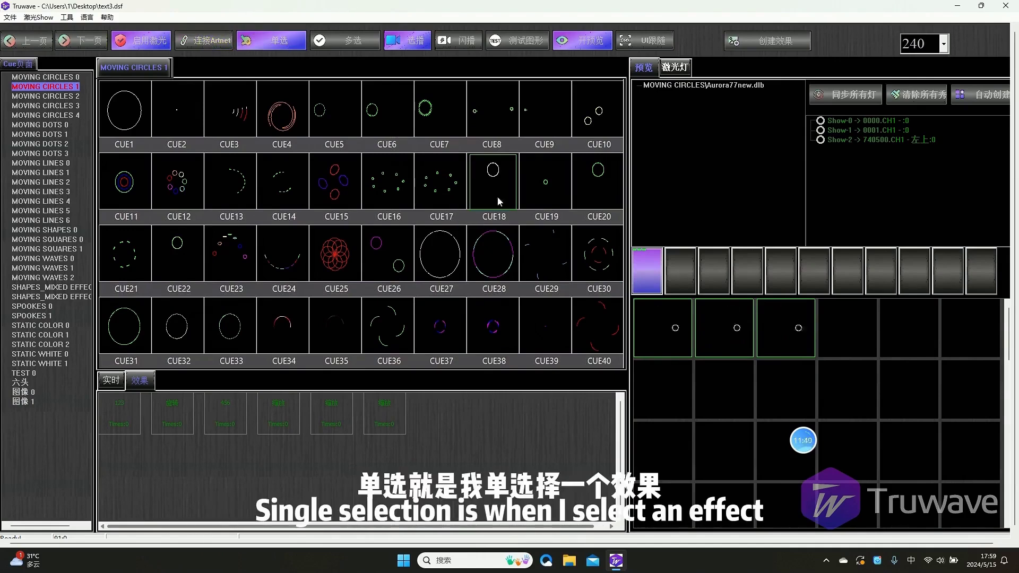
left_click(488, 256)
left_click(455, 262)
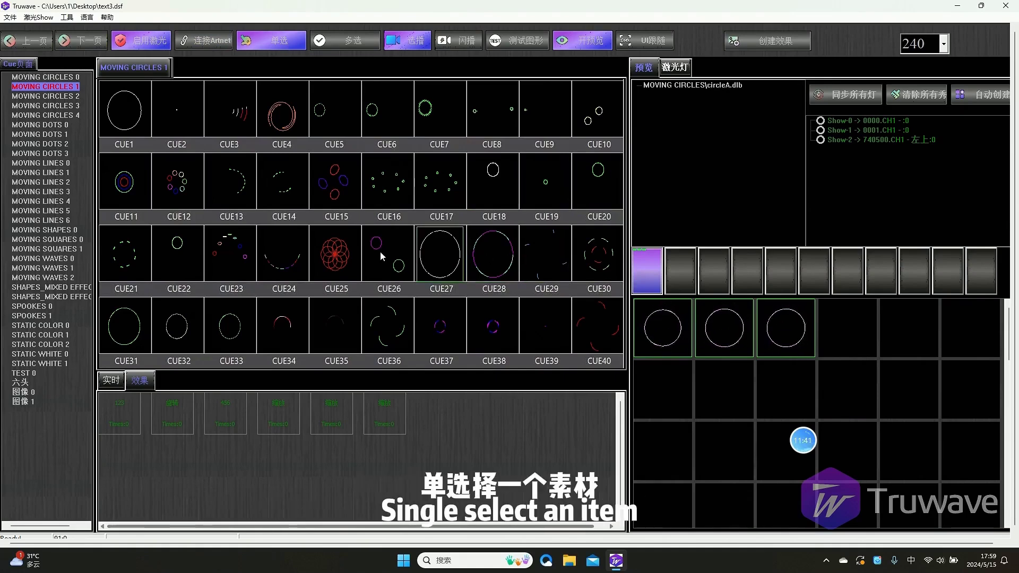
left_click(390, 255)
Step: Switch to multi-selection, play CUE27 and CUE28 together with CUE26, and deselect all three cues
left_click(353, 47)
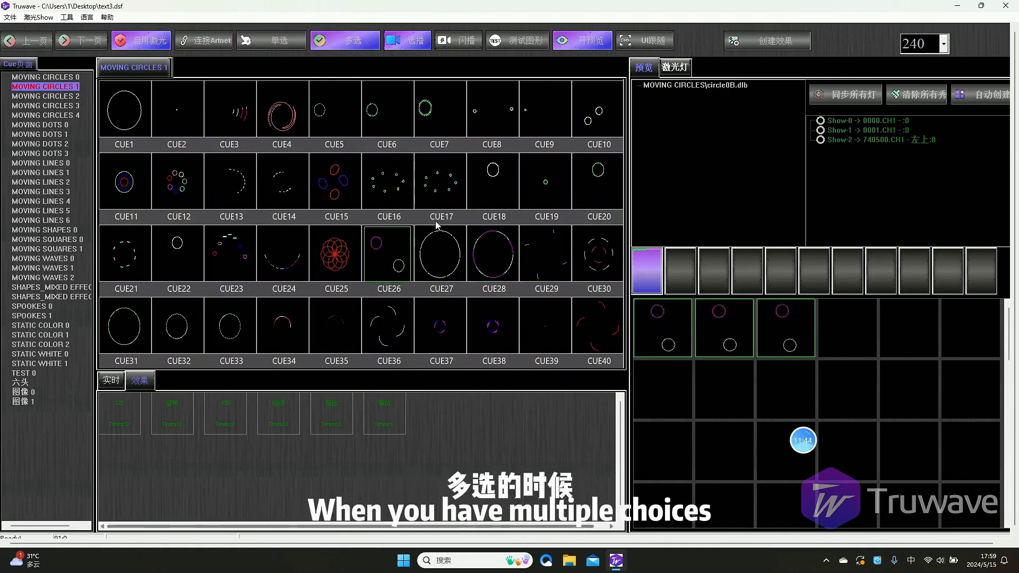
left_click(448, 247)
left_click(488, 256)
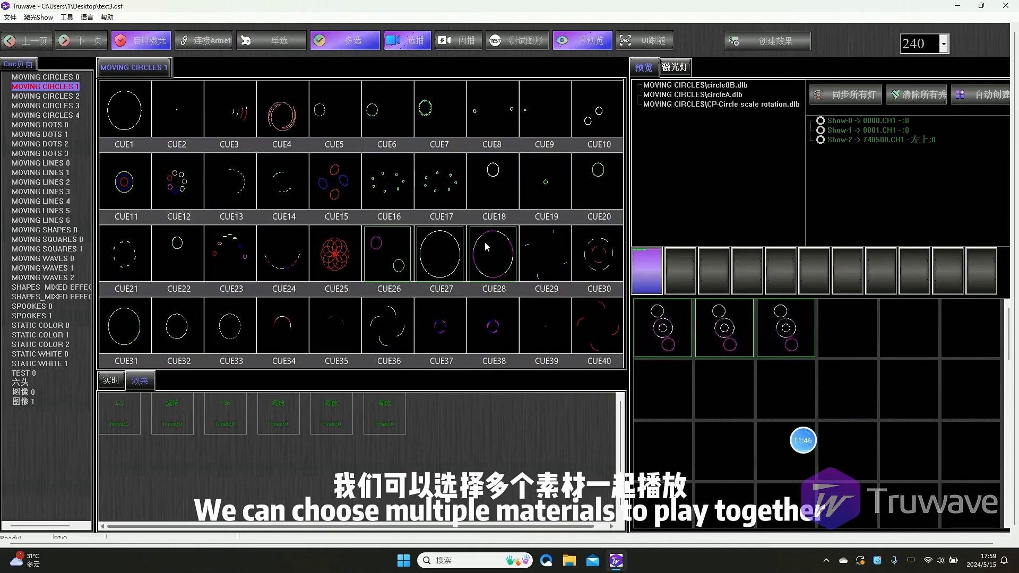
left_click(492, 255)
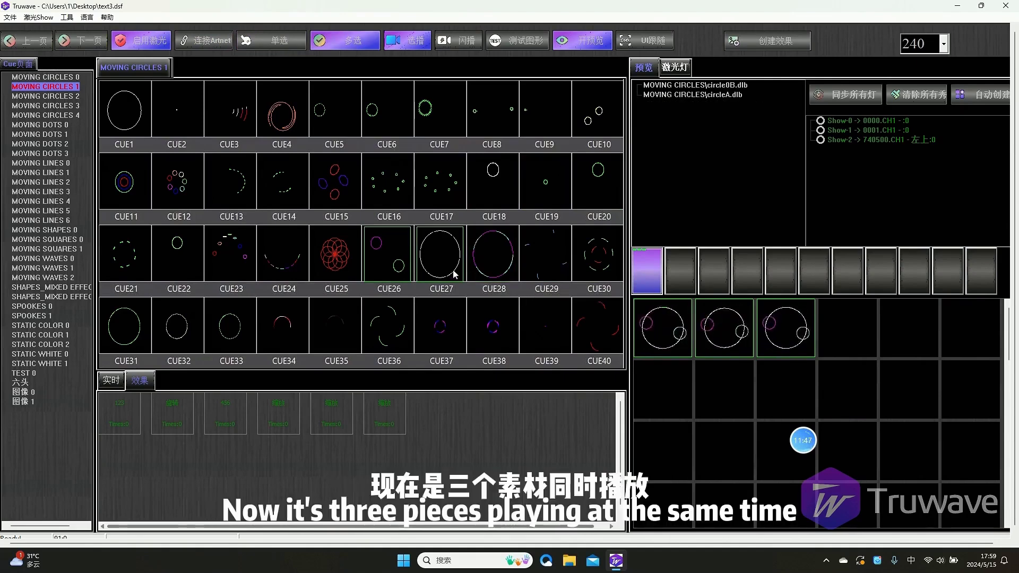
left_click(440, 254)
left_click(388, 252)
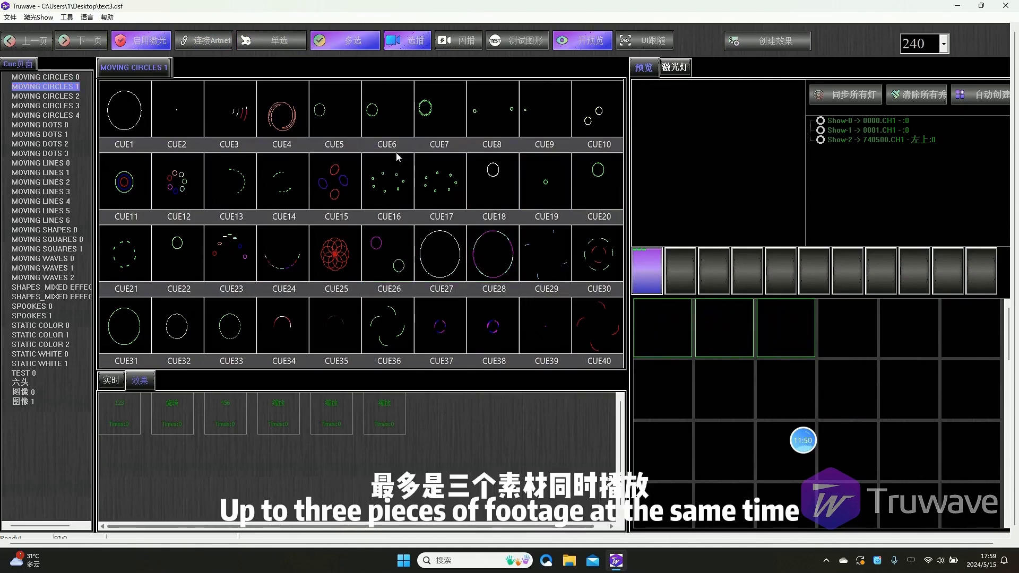
Step: Play CUE1, CUE4 and CUE5 simultaneously in multi-selection mode, and deselect them all
left_click(135, 104)
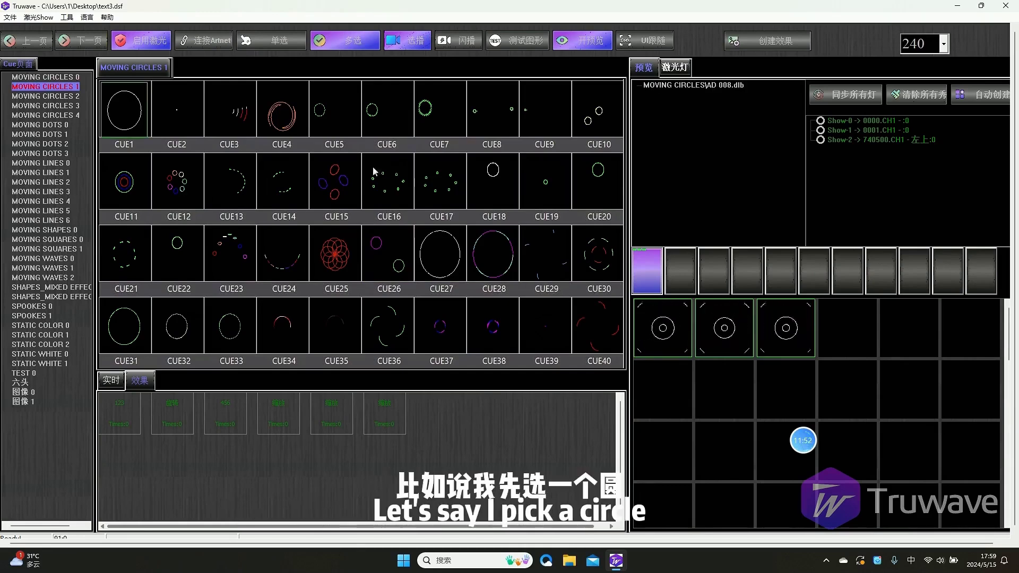
left_click(295, 115)
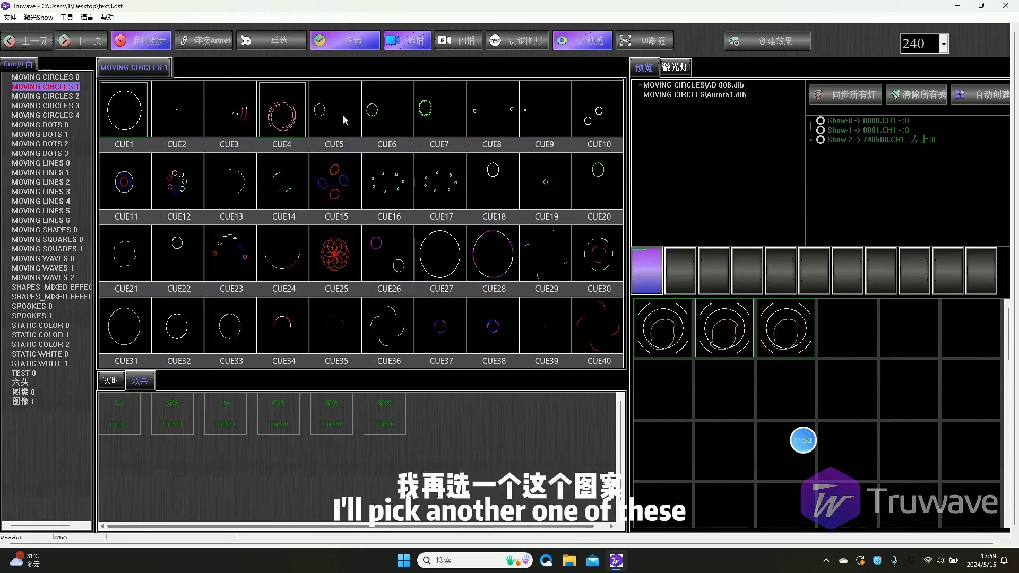
left_click(322, 114)
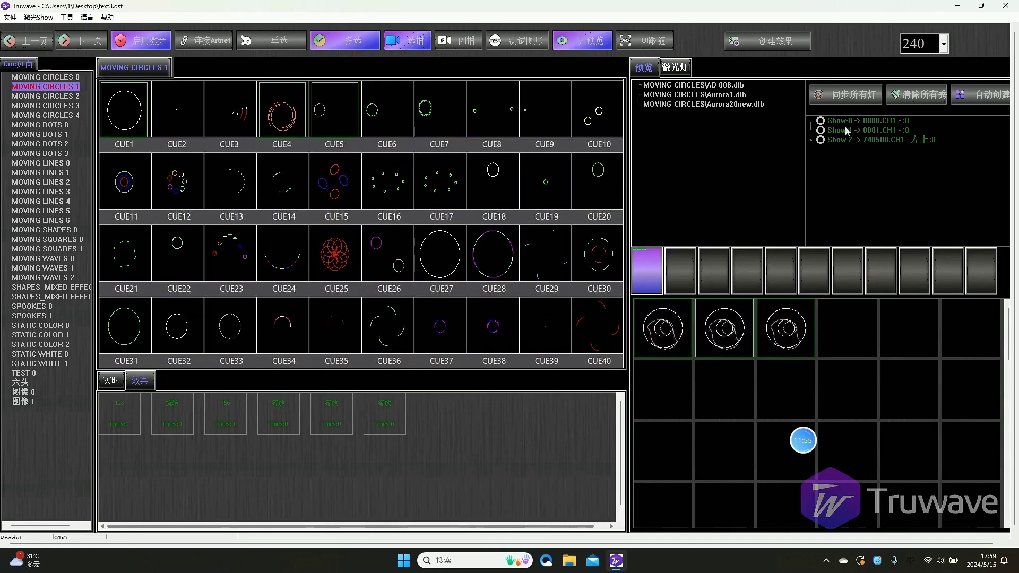
left_click(325, 105)
left_click(306, 112)
left_click(145, 106)
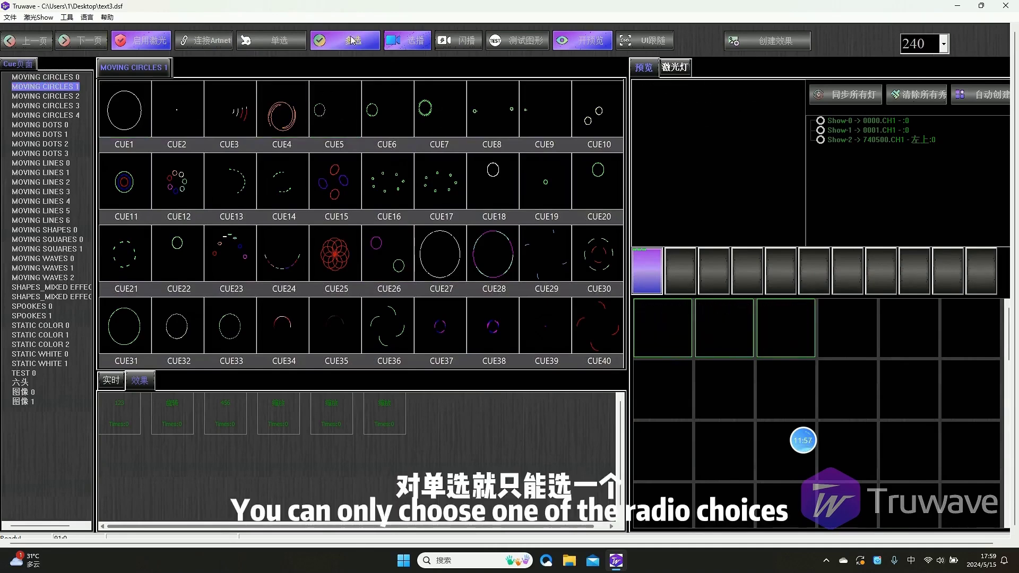
Step: Return to single-selection mode and play CUE4, CUE7 and CUE8 one at a time
left_click(288, 44)
left_click(305, 114)
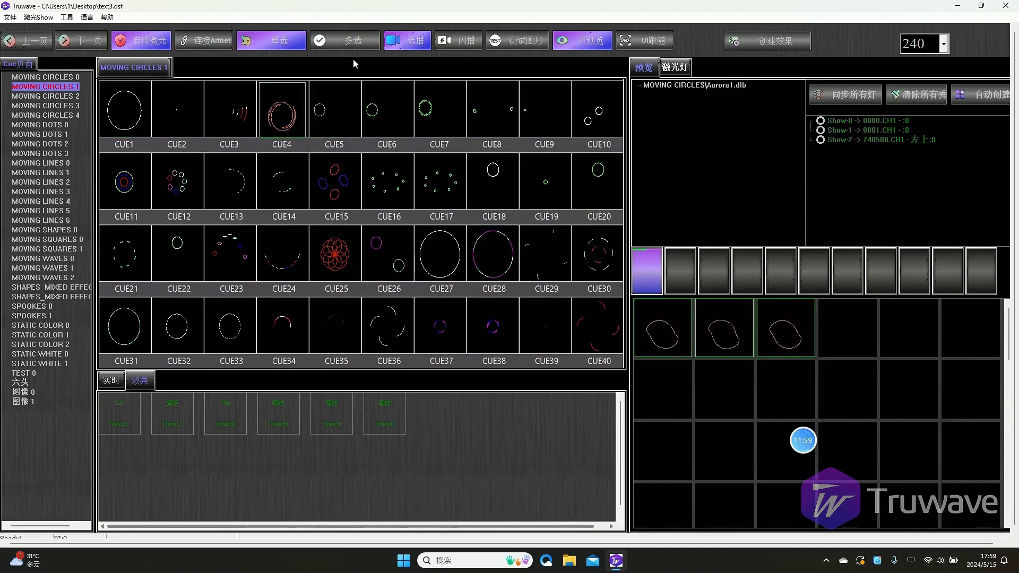
left_click(438, 112)
left_click(491, 124)
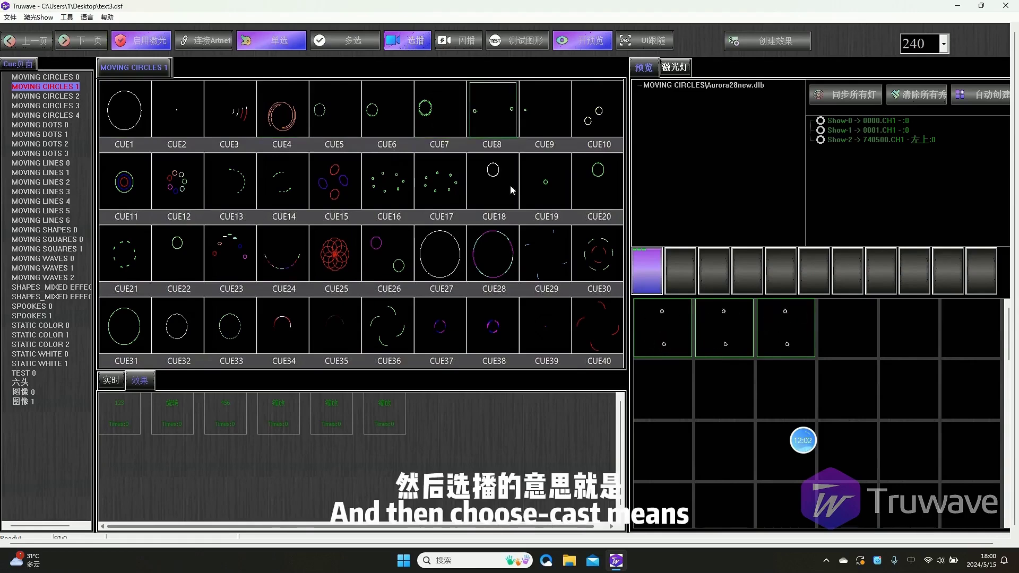
Step: Play CUE19, CUE28, CUE27, CUE26, CUE25, CUE24, CUE23 and CUE15 in turn using the 选播 play mode
left_click(545, 204)
left_click(507, 249)
left_click(425, 255)
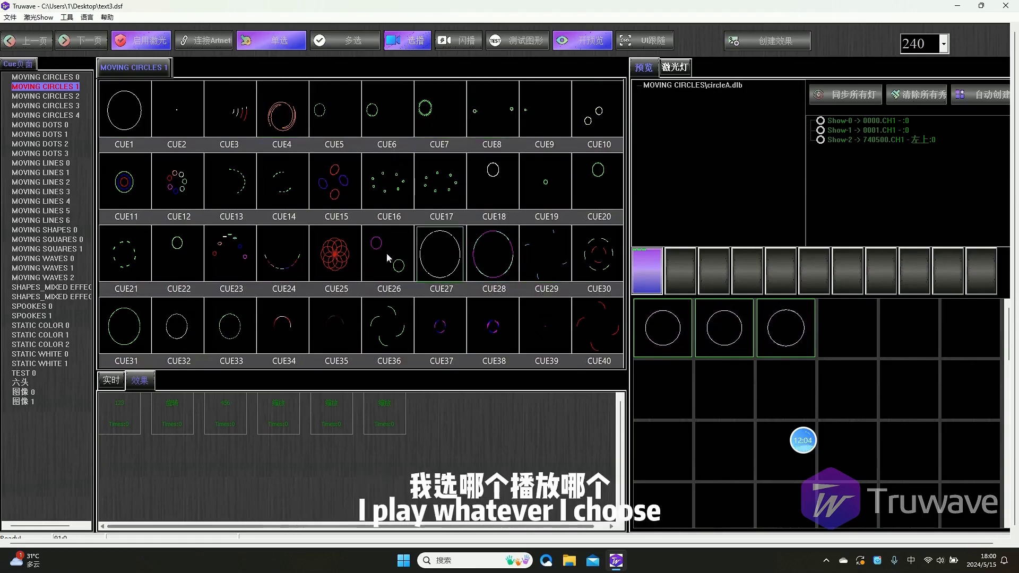
left_click(389, 258)
left_click(334, 260)
left_click(280, 261)
left_click(252, 261)
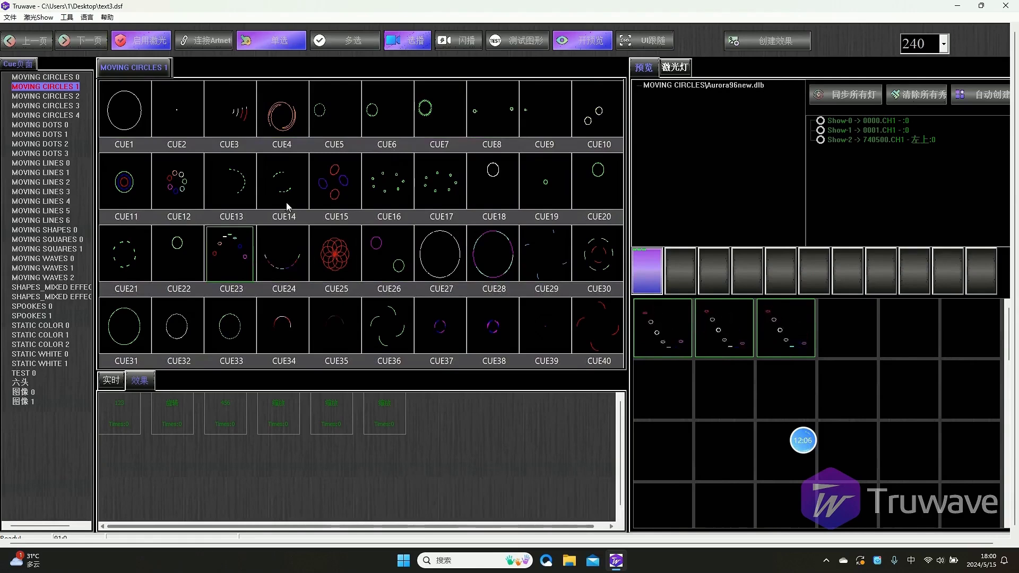
left_click(339, 192)
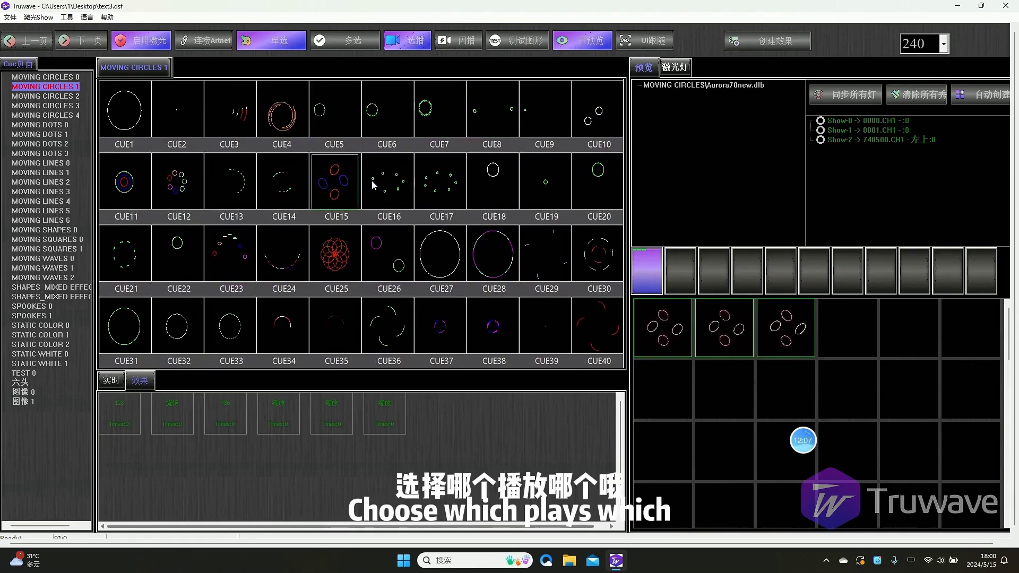
Step: Switch to 闪播 flash mode, flash CUE15, CUE16, CUE17, CUE19 and CUE20, and return to 选播 mode
left_click(455, 46)
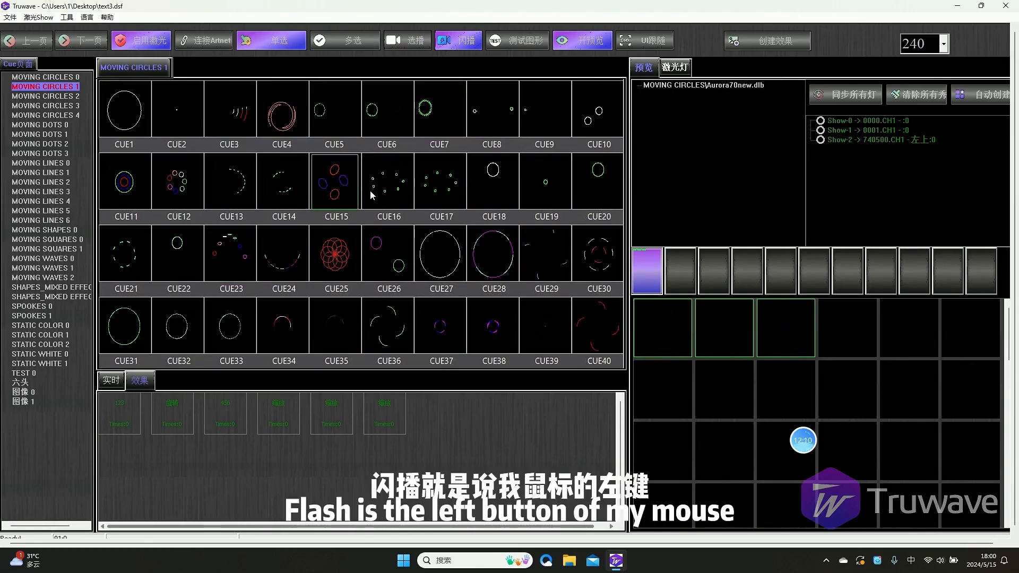
left_click(353, 186)
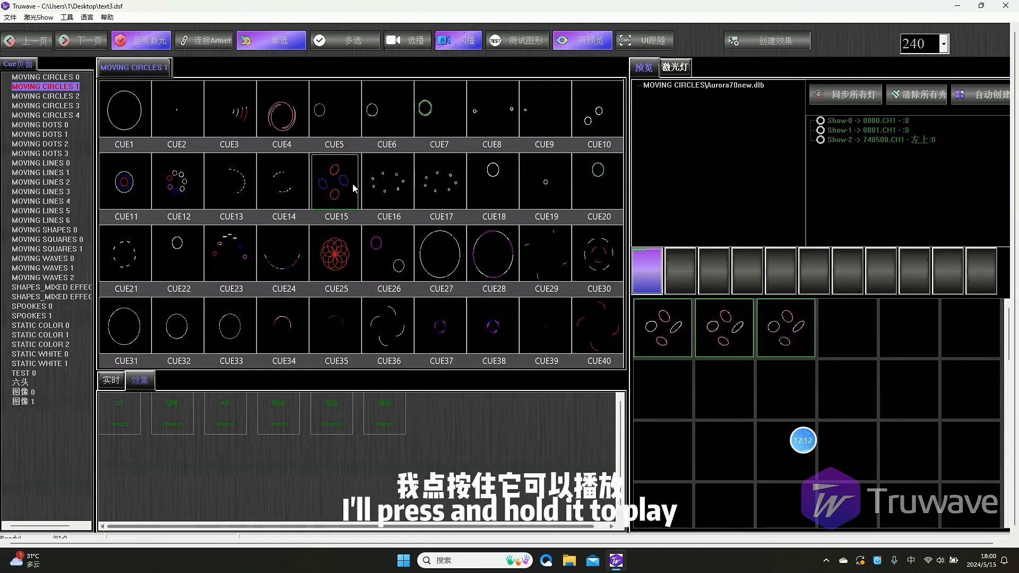
left_click_drag(353, 187, 345, 190)
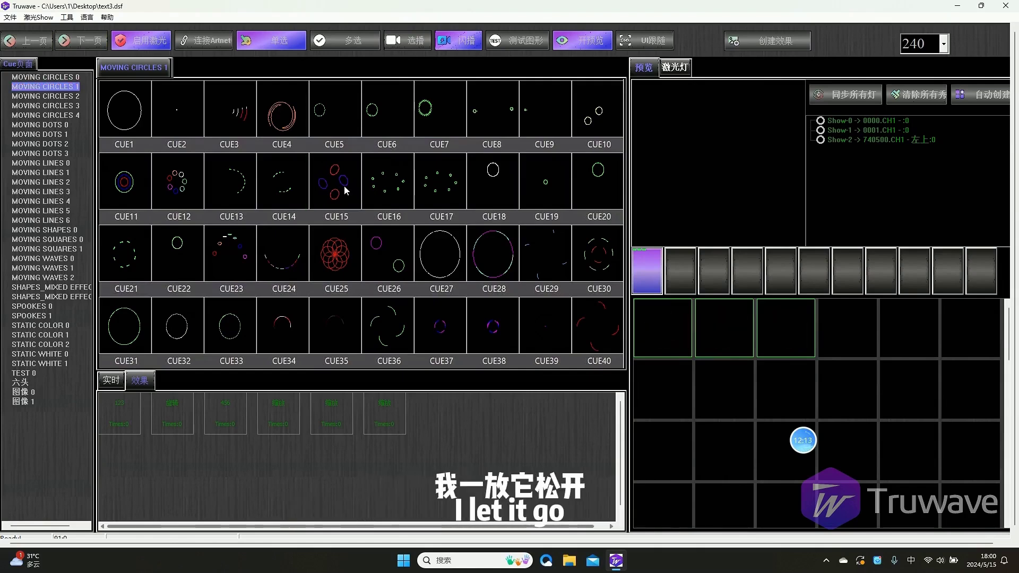
left_click(388, 186)
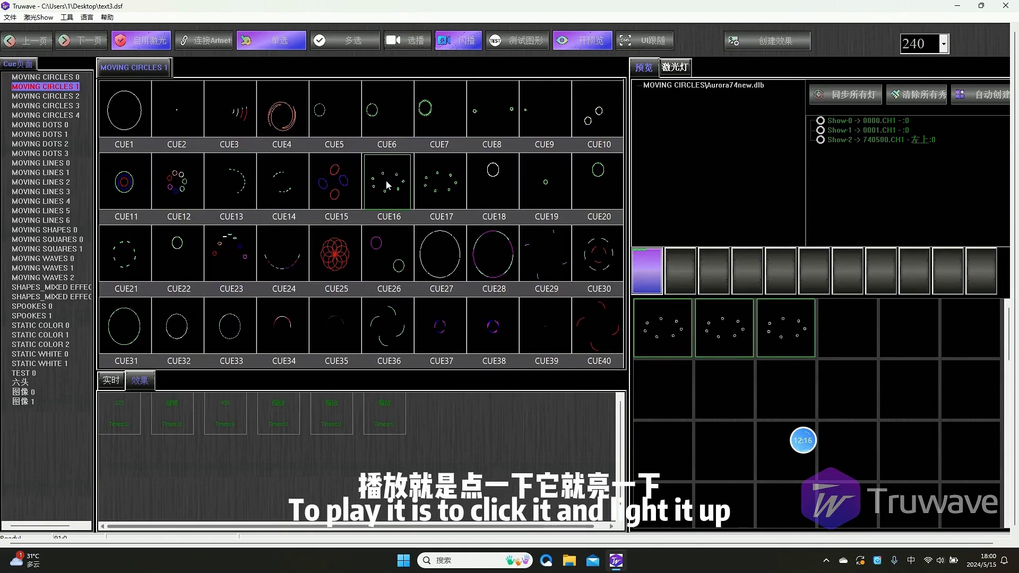
left_click(444, 183)
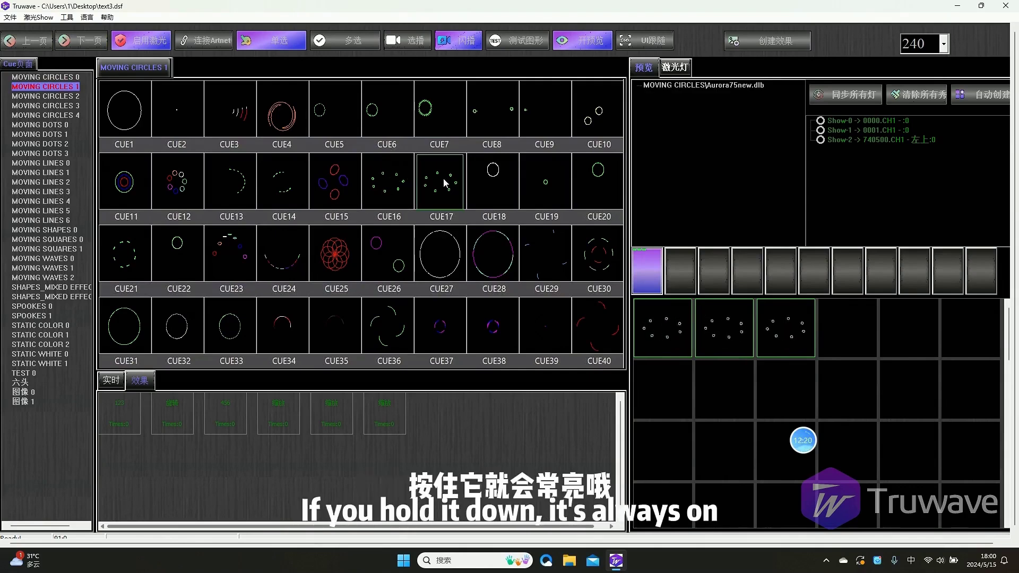
left_click(543, 195)
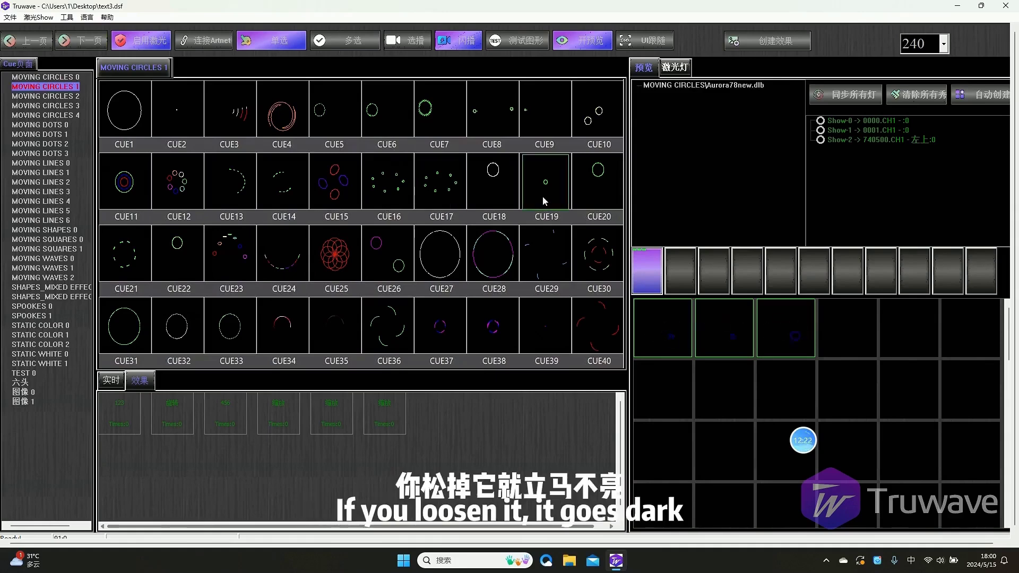
left_click(590, 176)
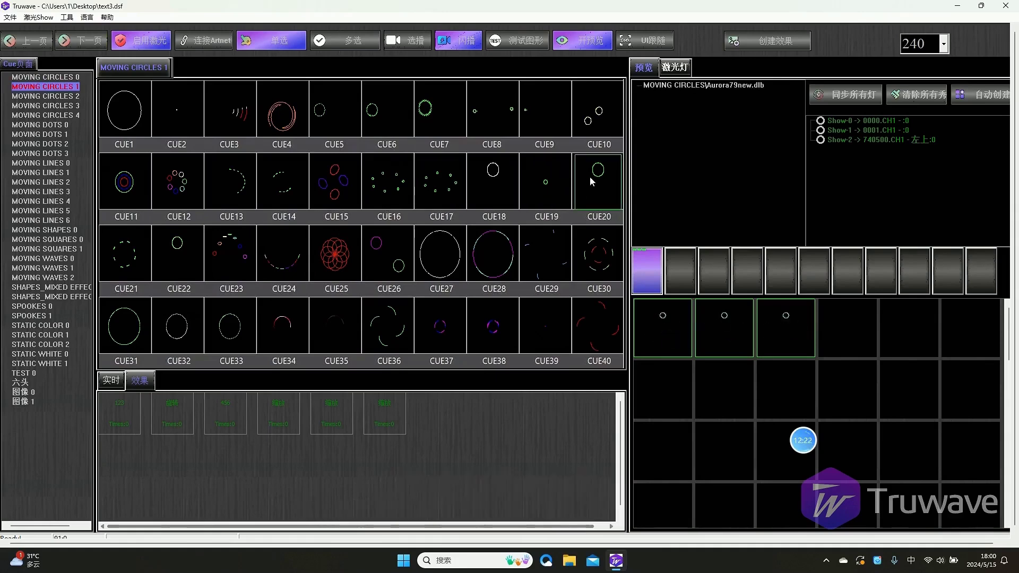
left_click(416, 46)
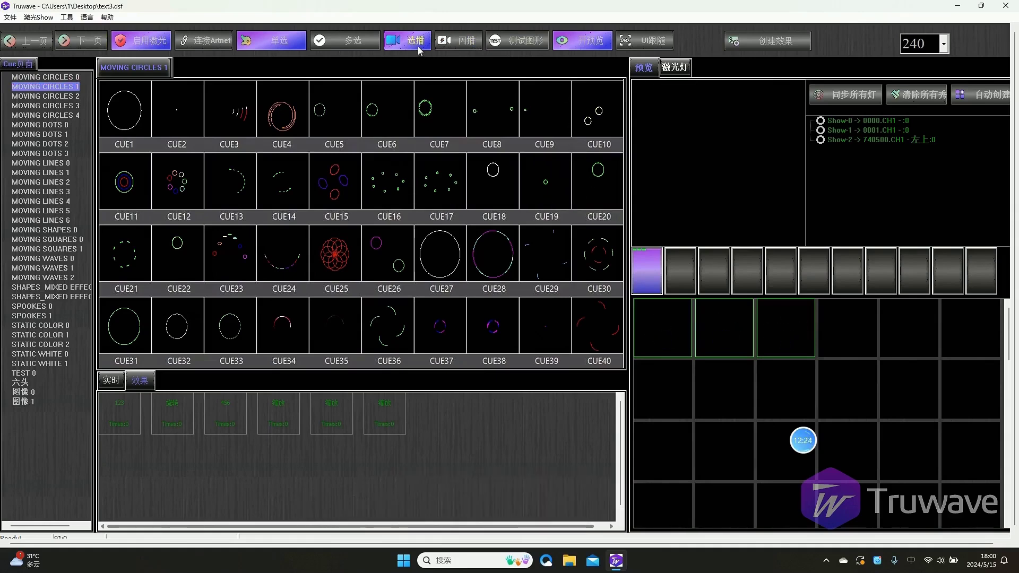
Step: Show the test pattern on the lasers, turn it off again, and try the preview toggle
left_click(534, 47)
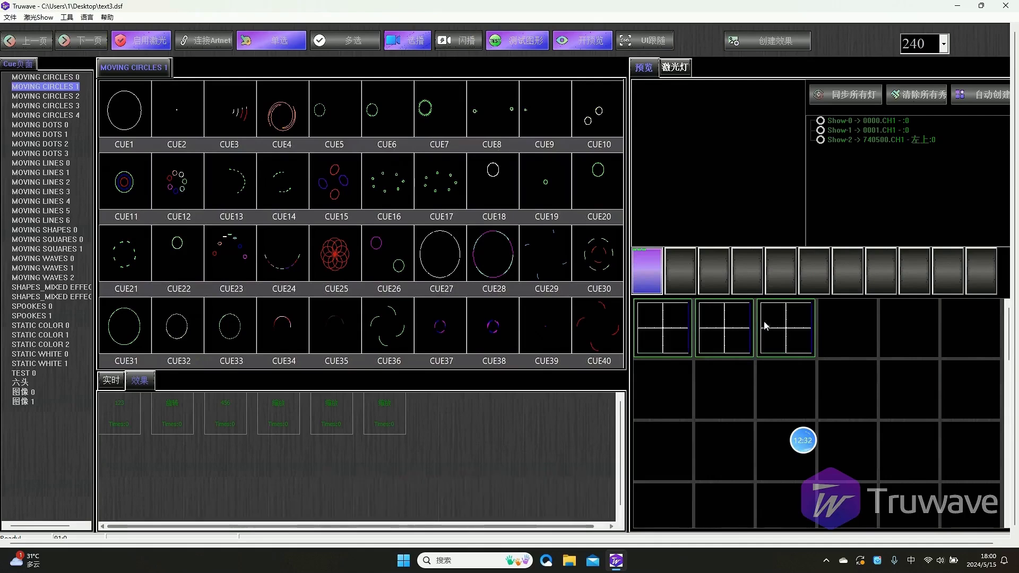
left_click(526, 47)
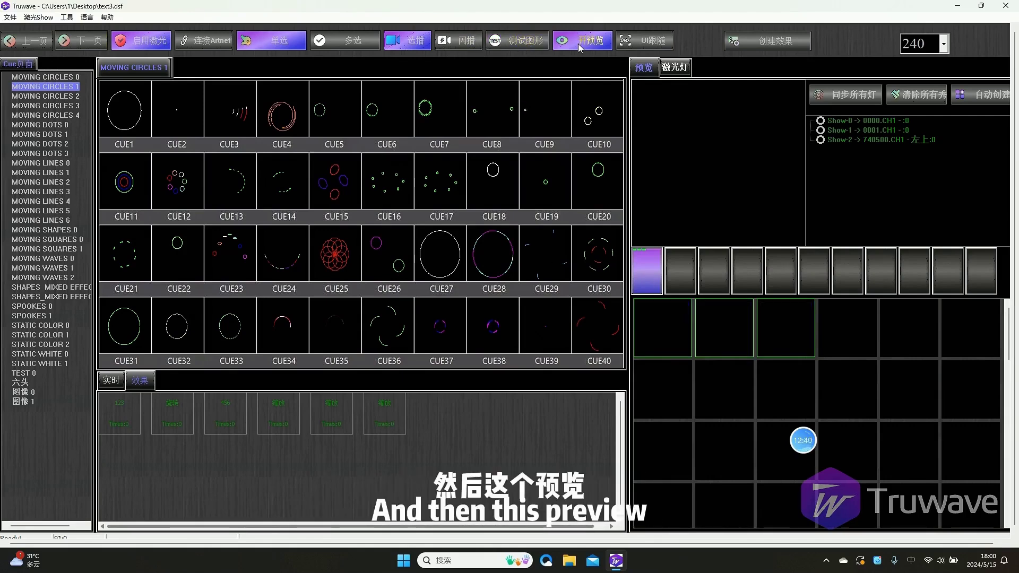
left_click(590, 43)
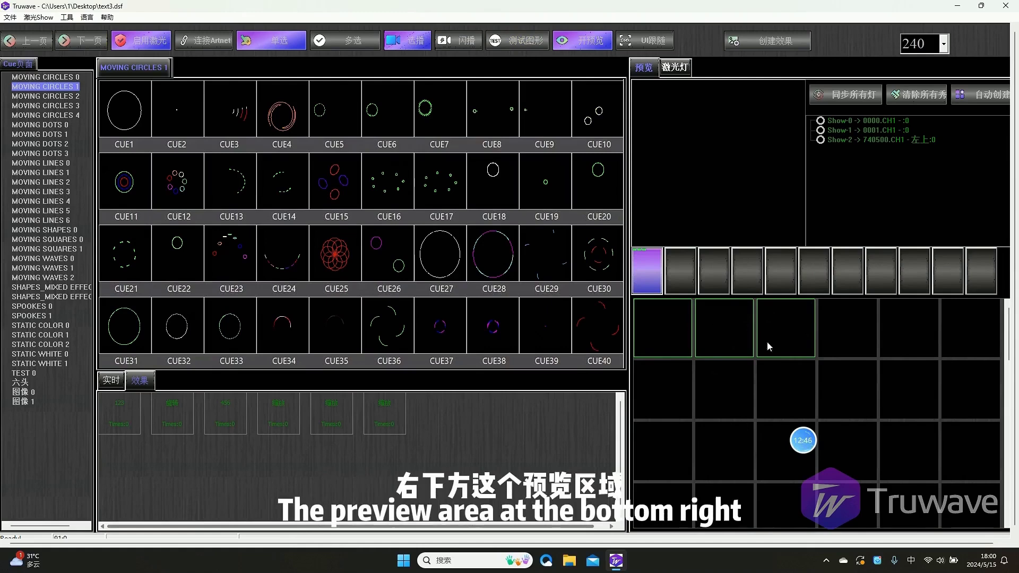
Step: Turn the preview off, play CUE24 and CUE28 without it, and turn the preview back on
left_click(590, 44)
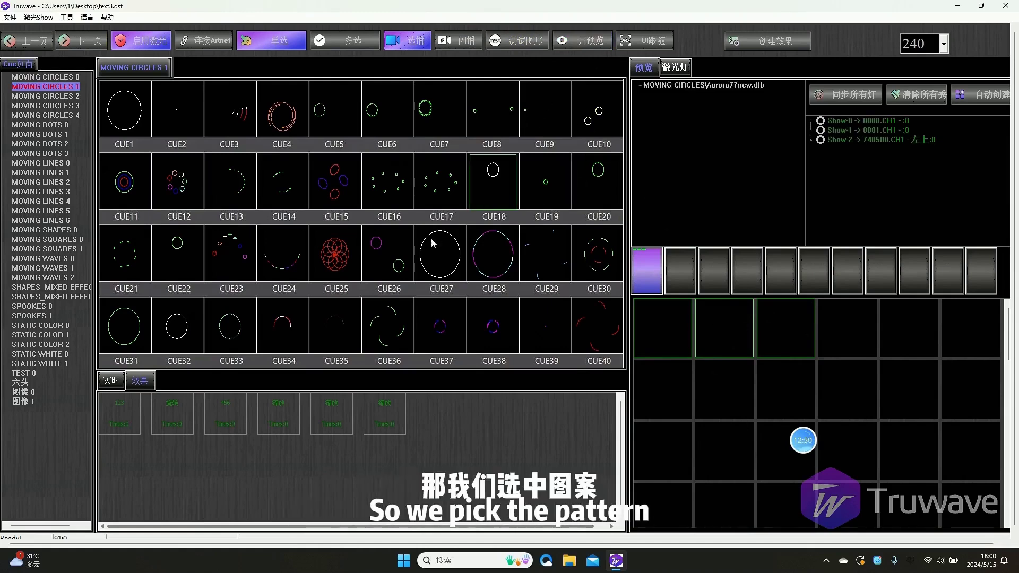
left_click(281, 254)
left_click(487, 236)
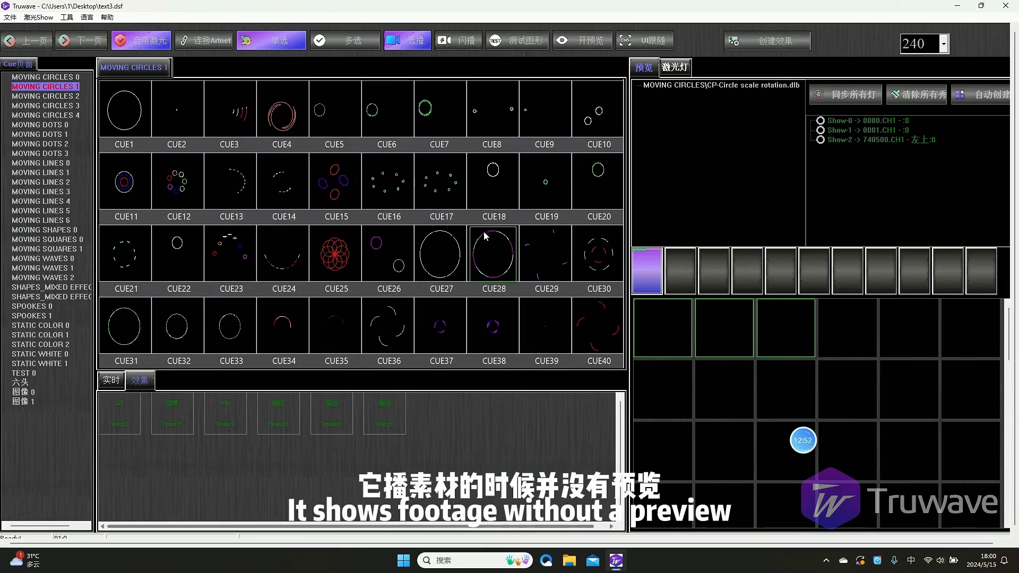
left_click(563, 44)
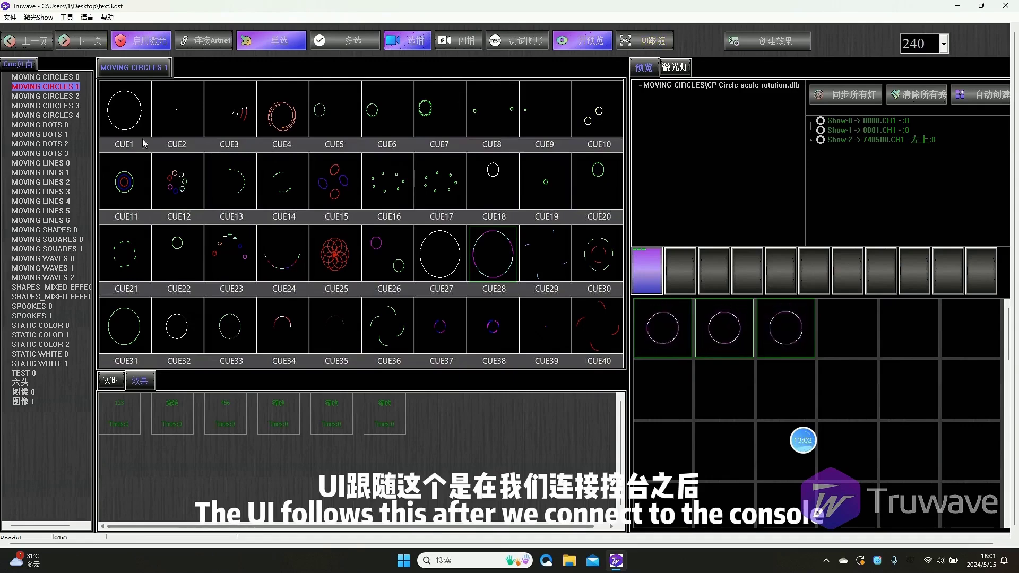
Step: Turn the UI跟随 (UI follow) function on and switch it off again
left_click(630, 44)
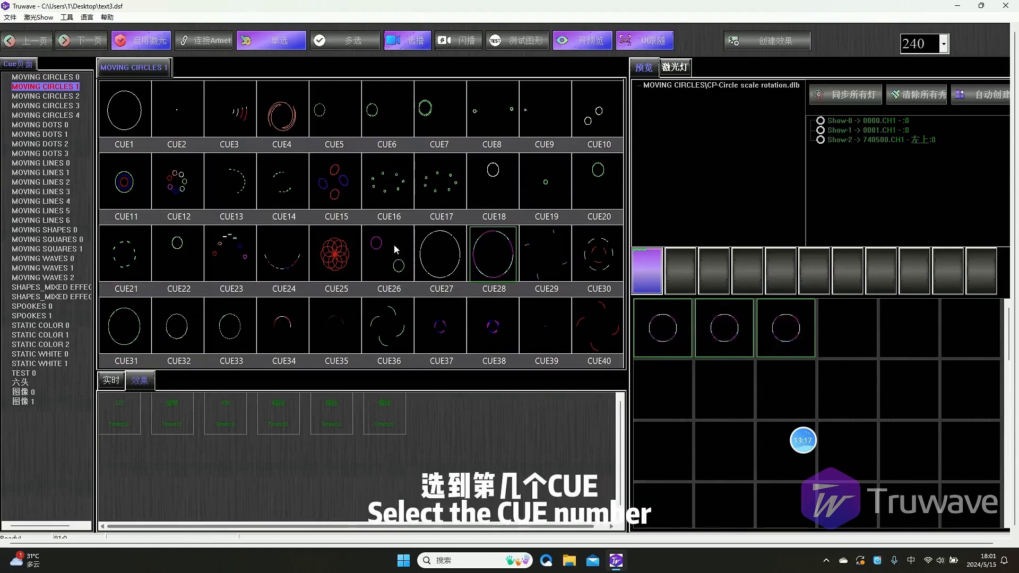
left_click(654, 42)
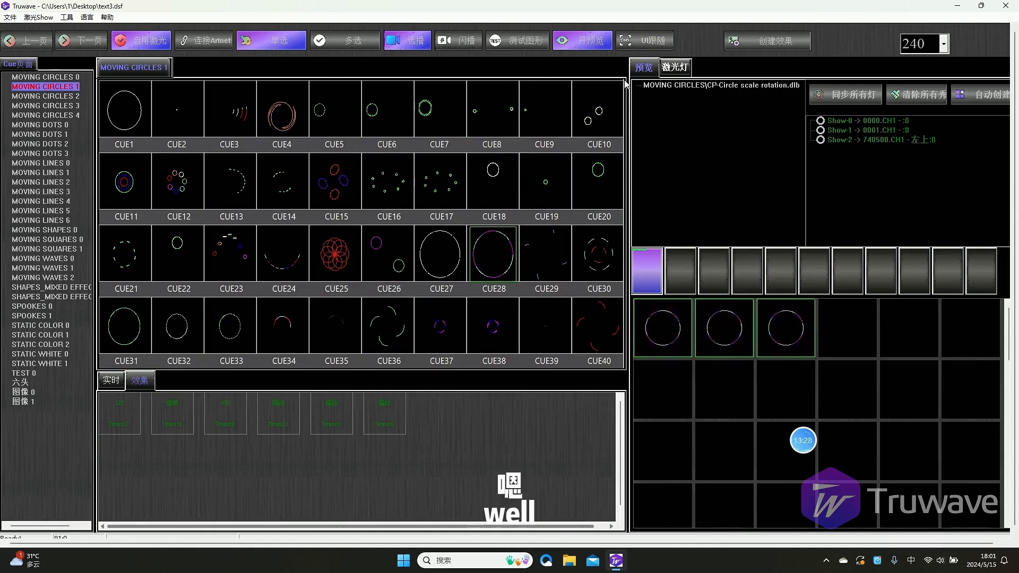
left_click(628, 36)
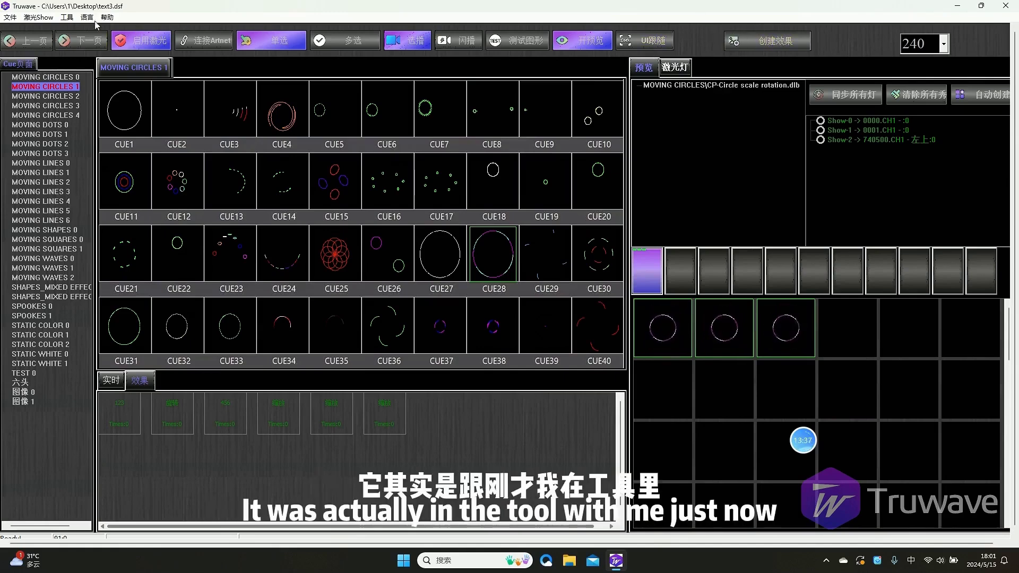
Step: Open the effect editor to view its settings and close it
left_click(67, 17)
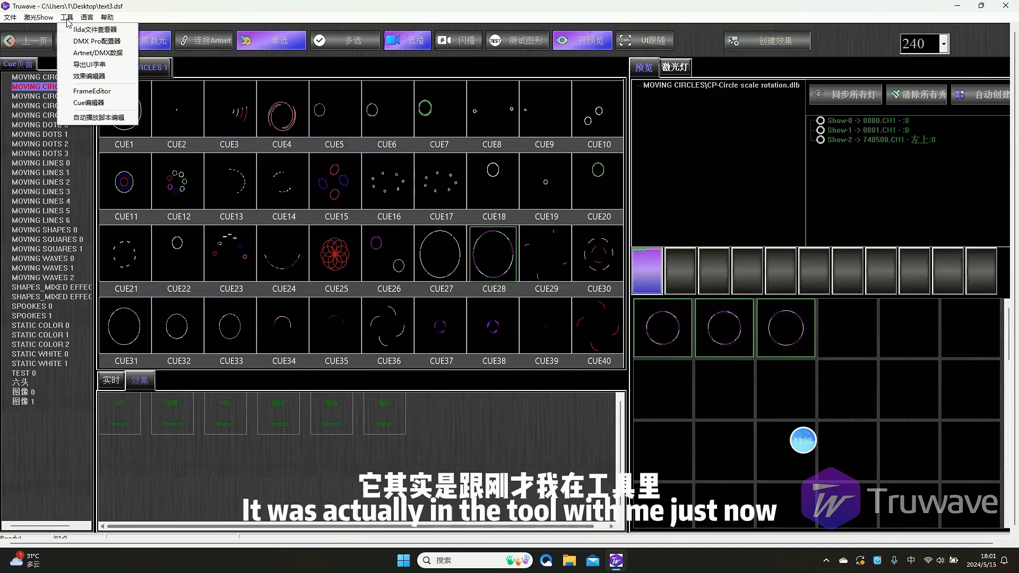
left_click(94, 78)
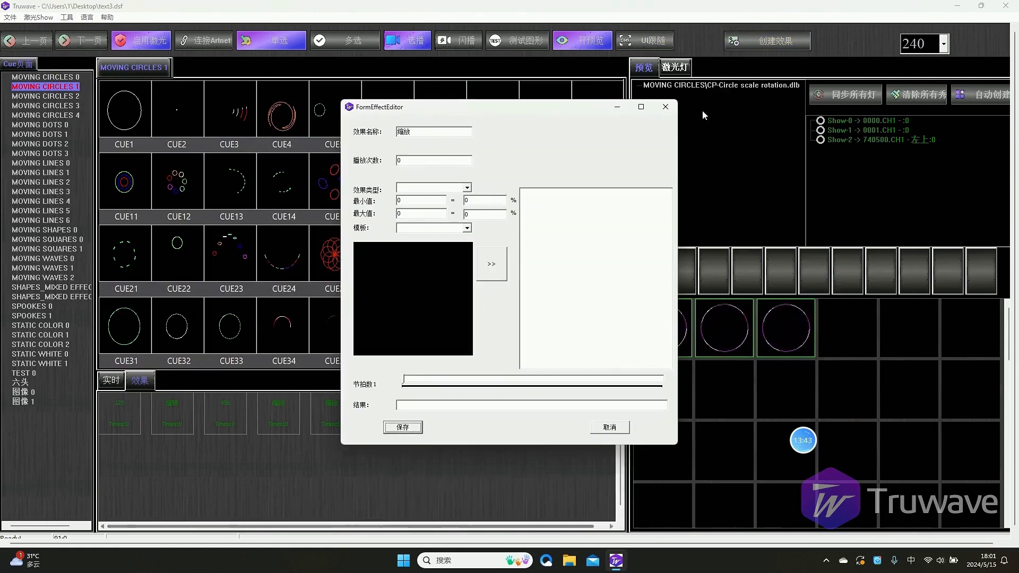
left_click(664, 107)
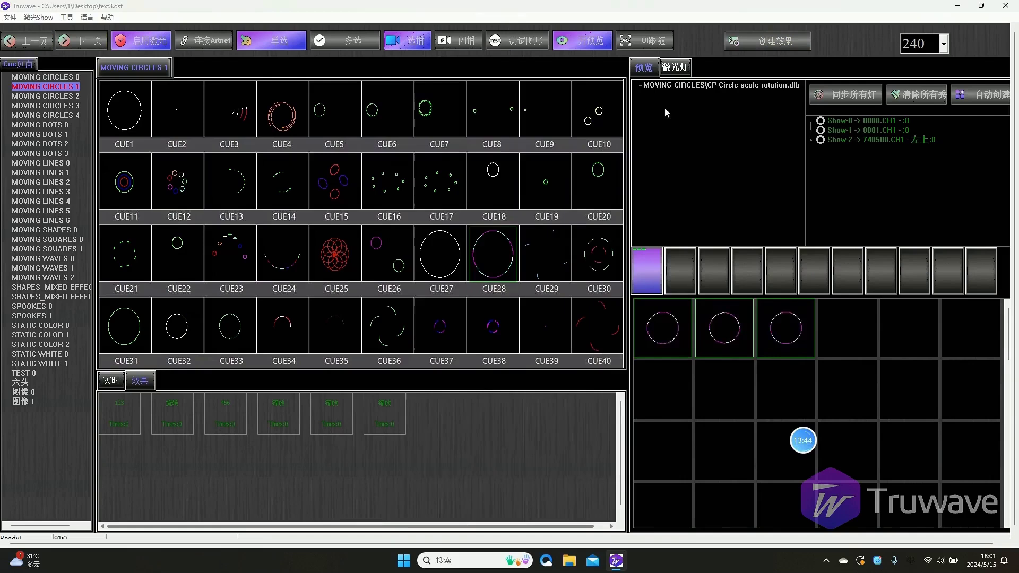
Step: Open and close the BPM value list to view the software's tempo setting
left_click(939, 45)
left_click(943, 45)
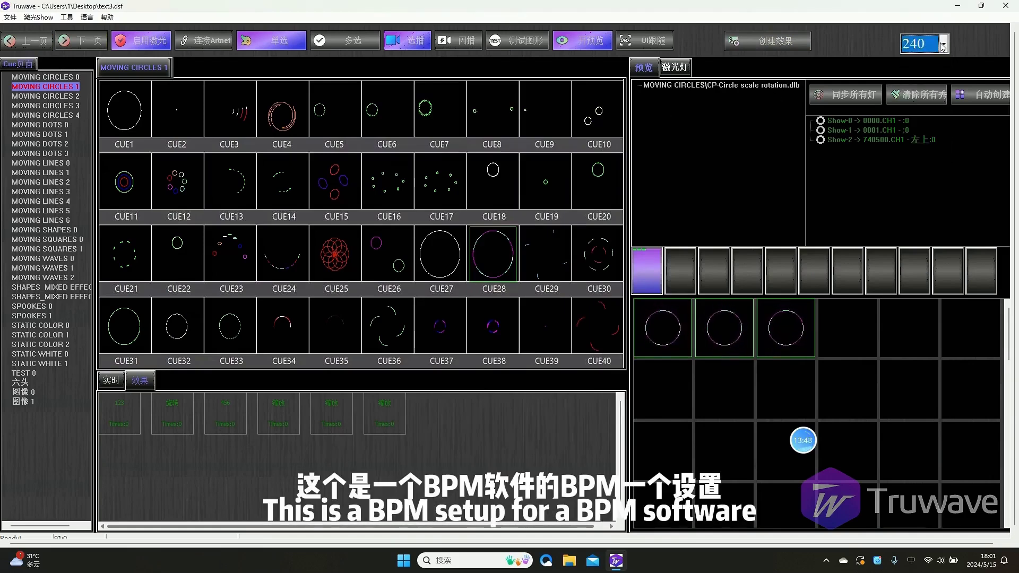
left_click(942, 46)
left_click(942, 46)
left_click(942, 45)
left_click(942, 45)
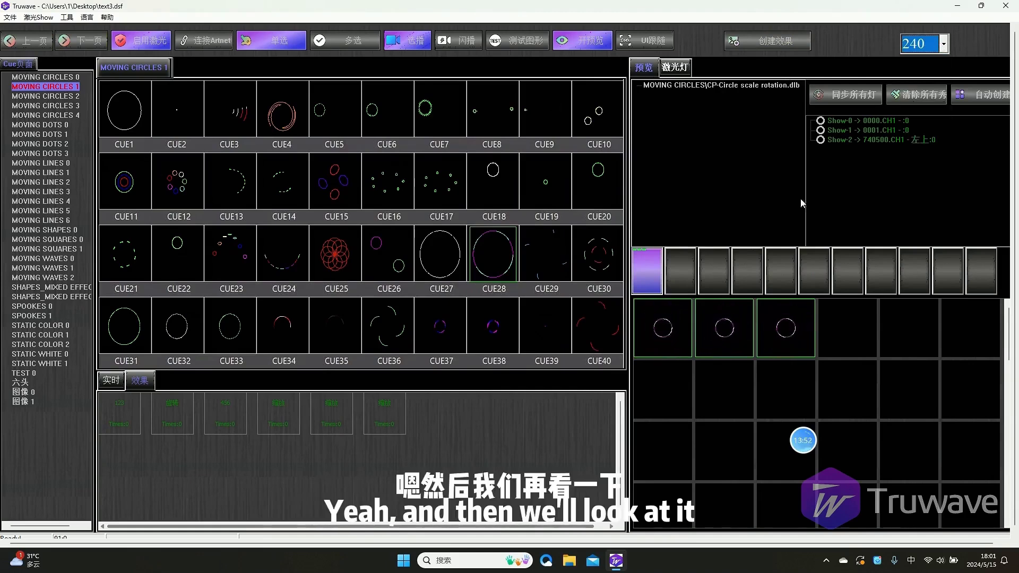
Step: Turn on 同步所有灯 to synchronise all lasers and play CUE28, CUE26 and CUE25 on them
left_click(874, 141)
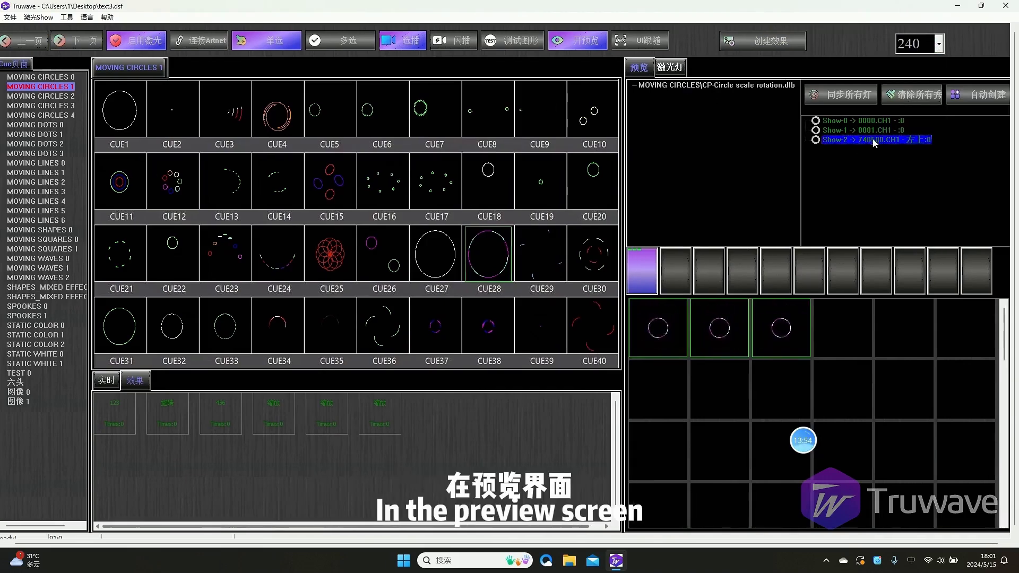
left_click(843, 96)
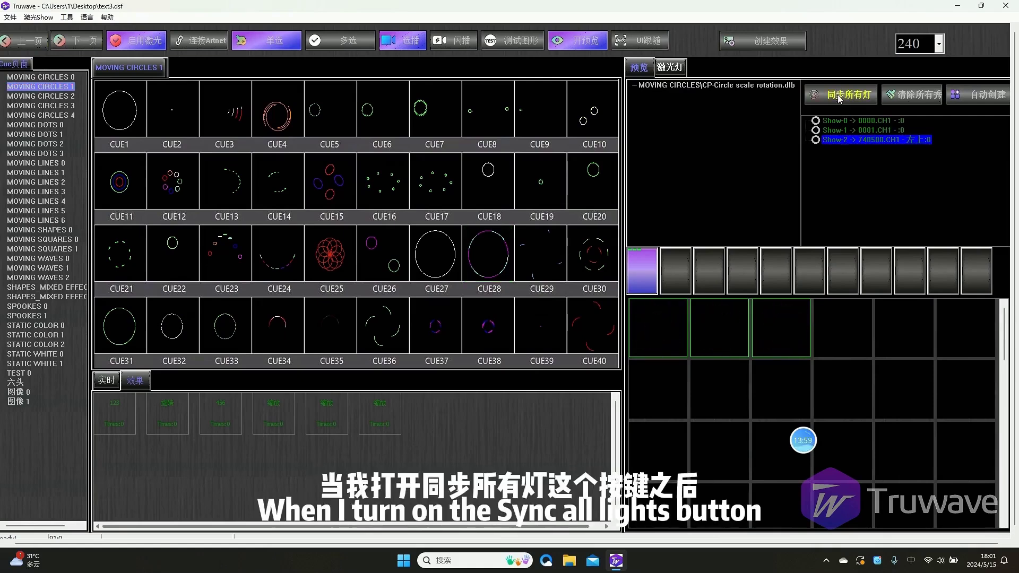
left_click(488, 243)
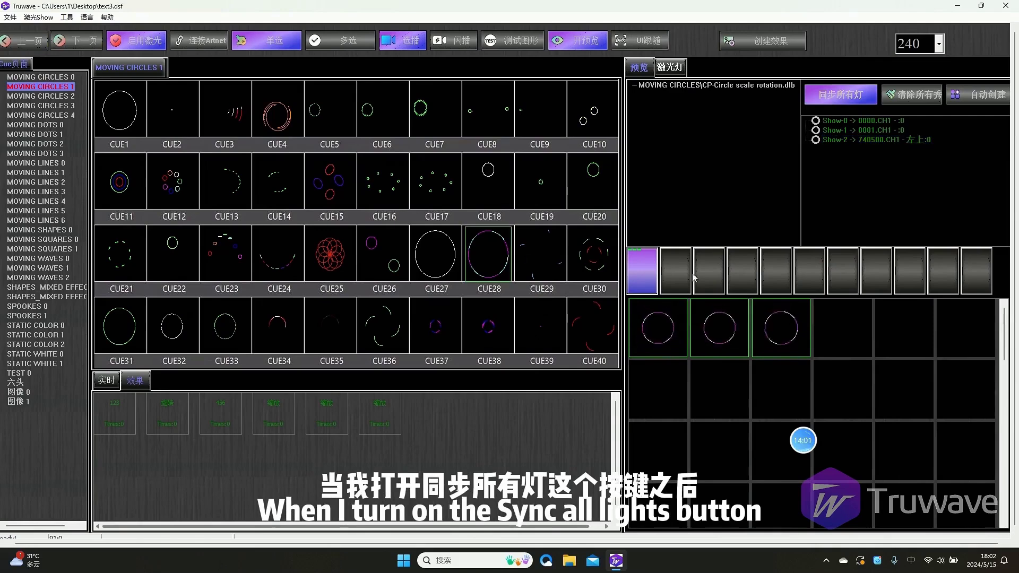
left_click(330, 253)
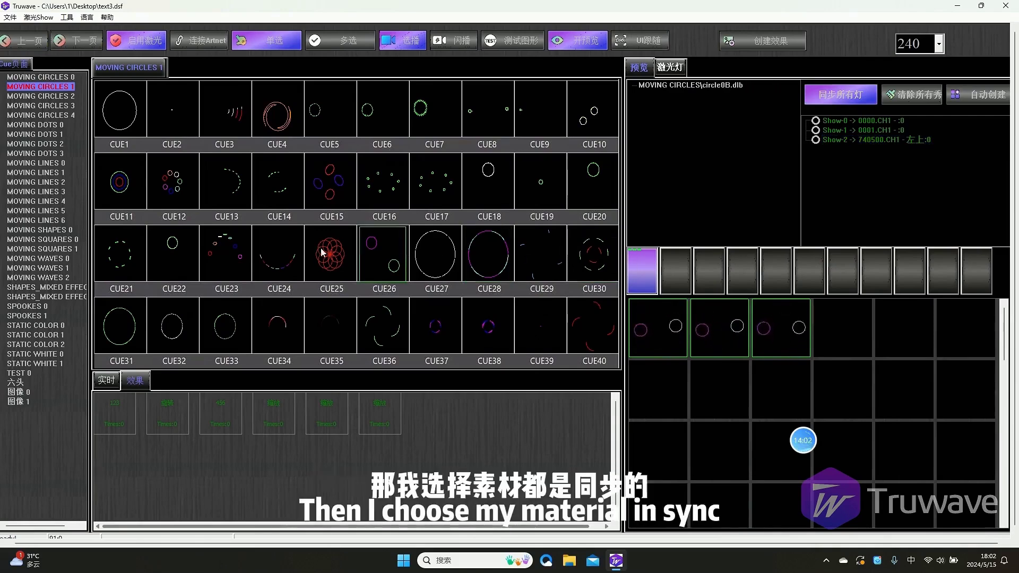
Step: Turn off 同步所有灯 and play CUE25 on the first laser, CUE28 on the second and CUE10 on the third
left_click(839, 96)
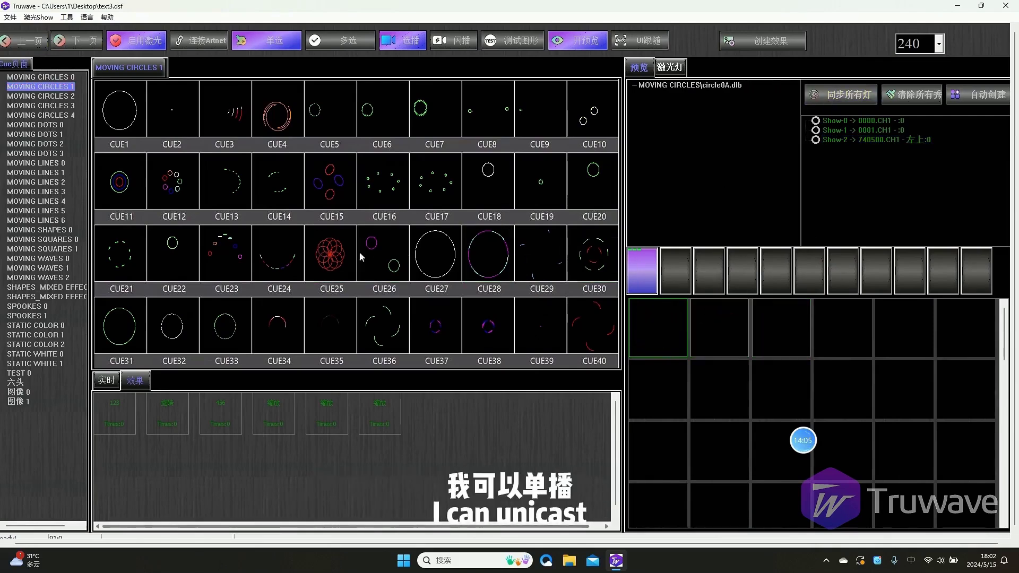
left_click_drag(345, 255, 658, 328)
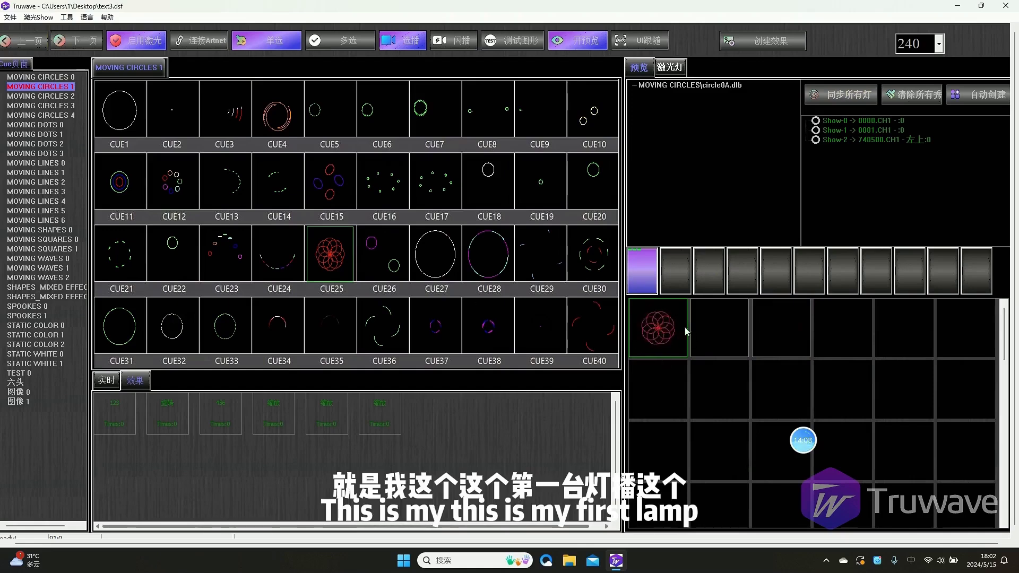
left_click_drag(494, 271, 719, 328)
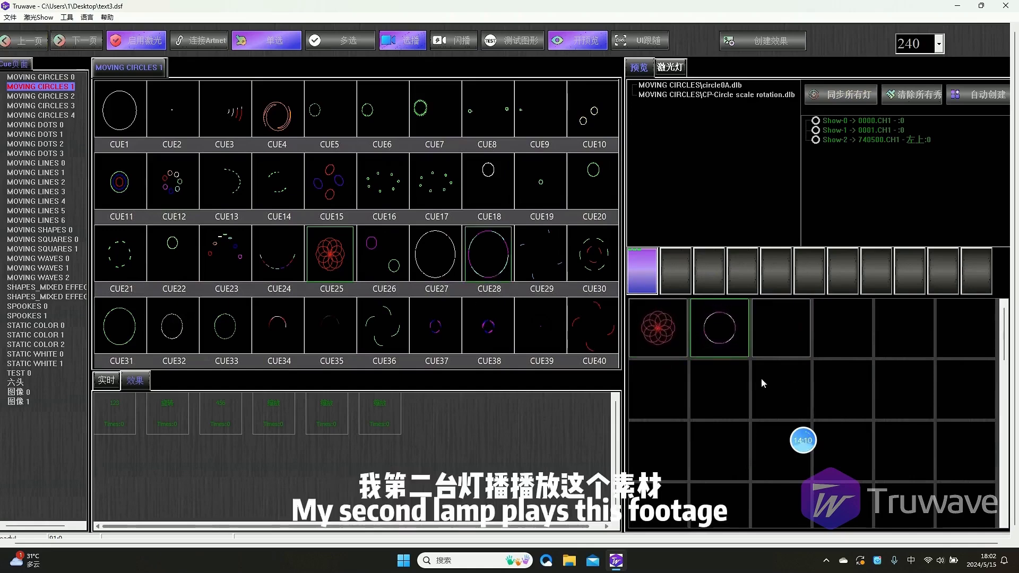
left_click(778, 320)
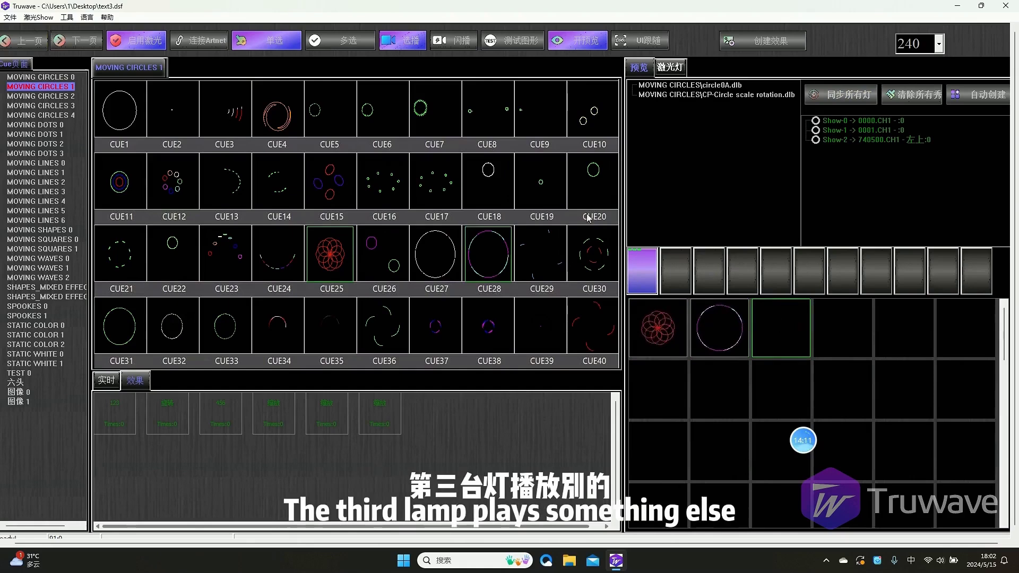
left_click(592, 117)
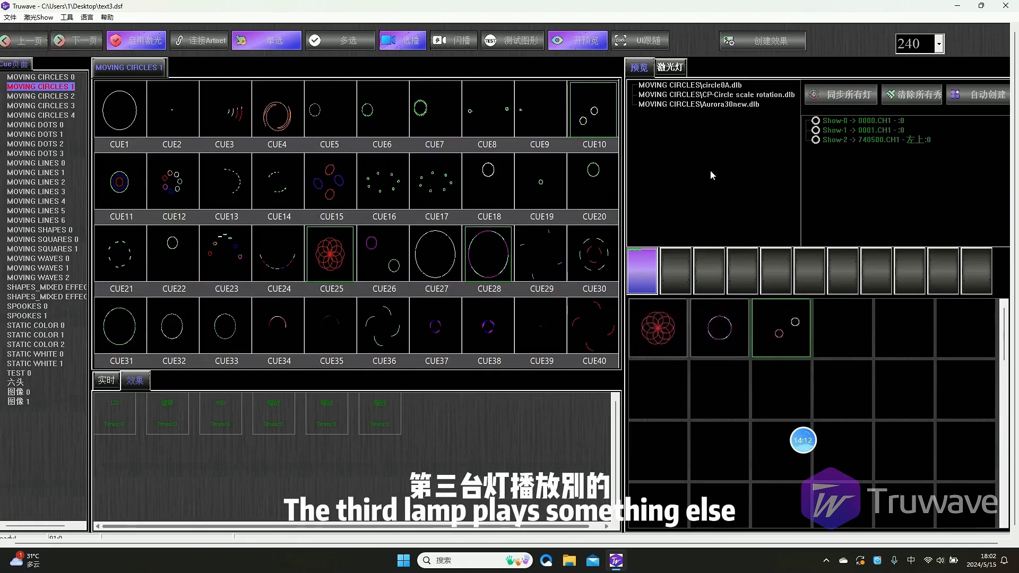
Step: Synchronise all lasers again and clear all shows after playing CUE28, CUE29 and CUE19 in turn
left_click(856, 99)
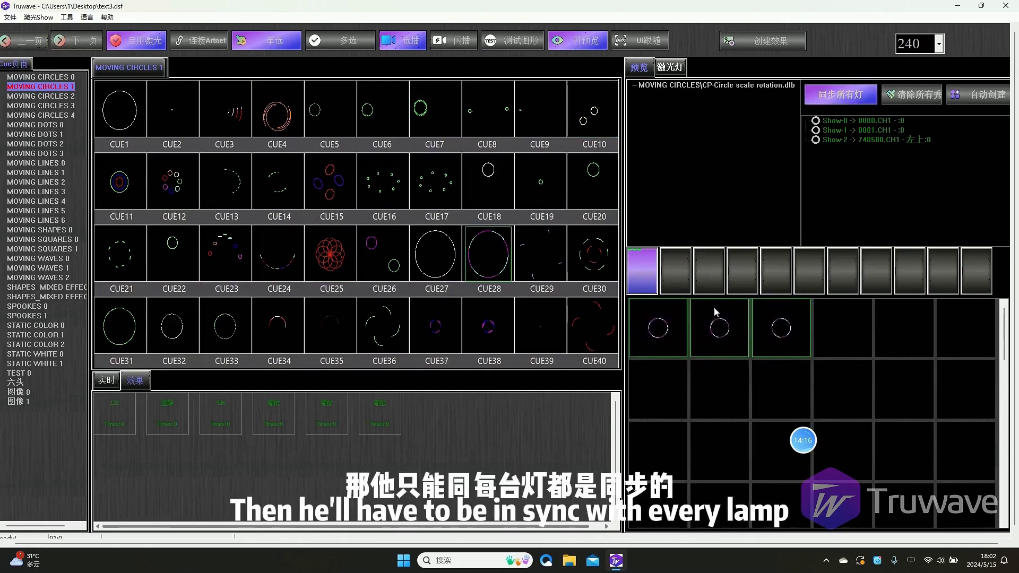
left_click(899, 100)
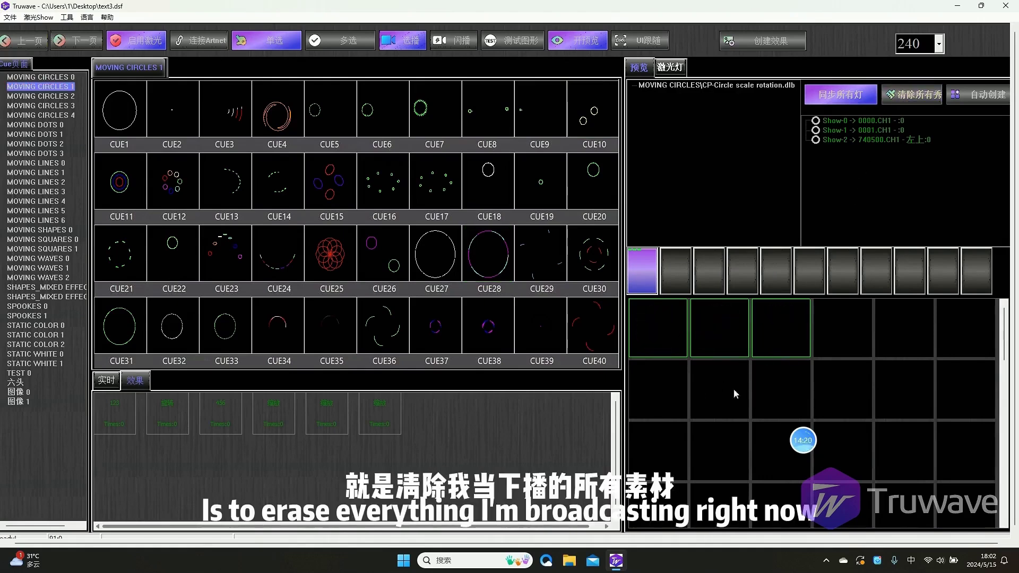
left_click(524, 254)
left_click(893, 102)
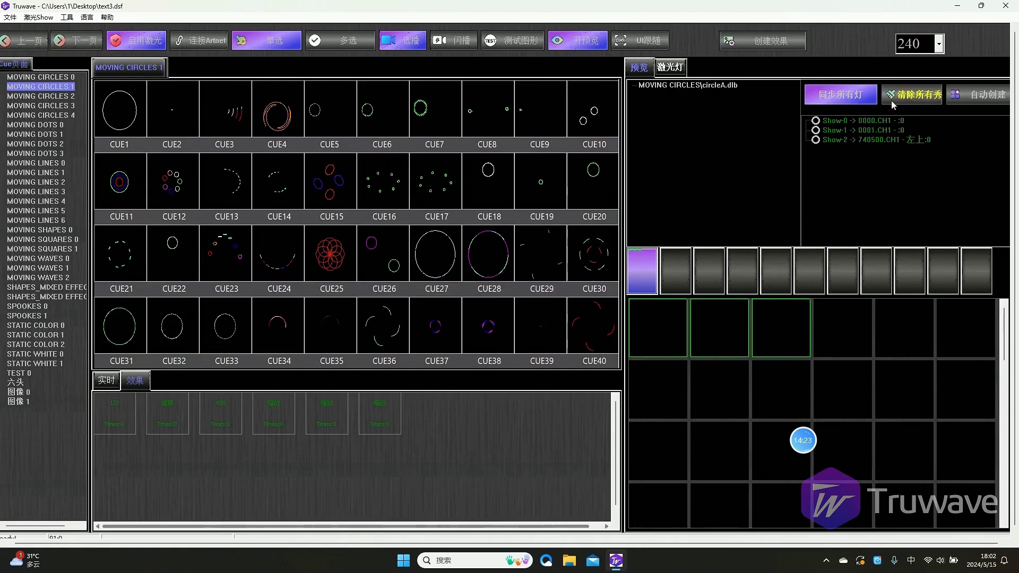
left_click(549, 201)
left_click(905, 103)
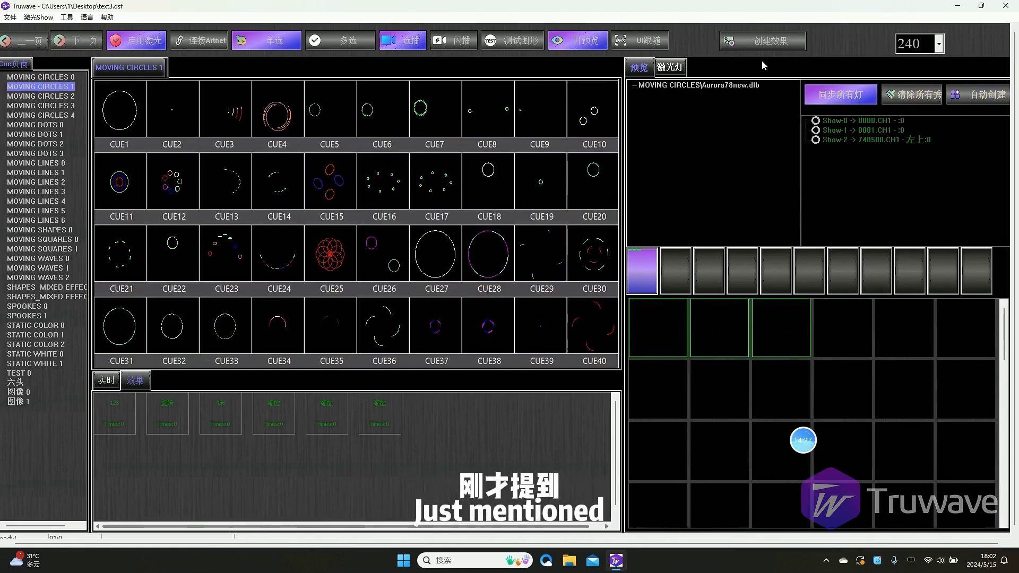
Step: Compare the online laser list with the show list and the 自动创建 (auto create) function on the preview page
left_click(681, 72)
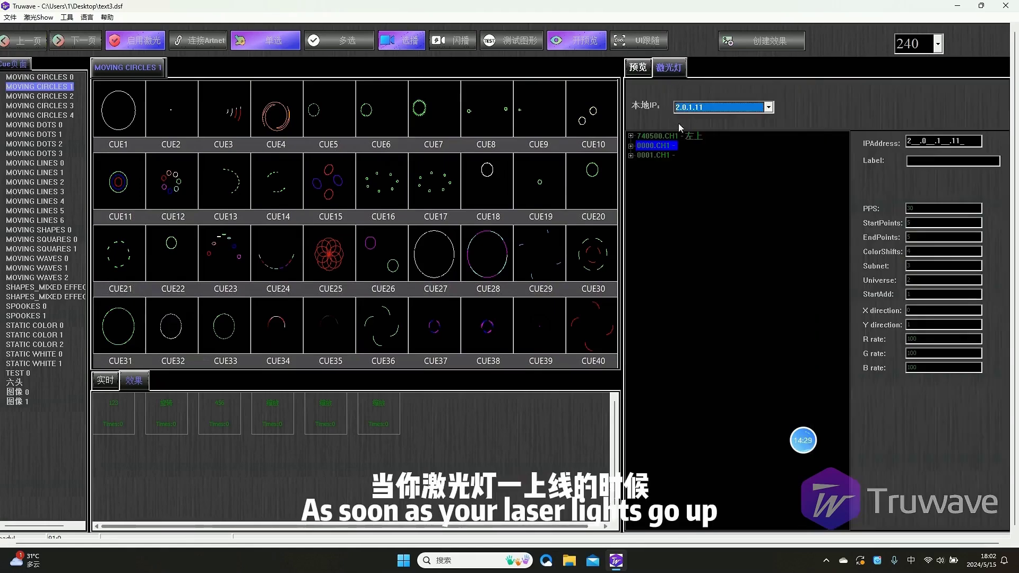
left_click(648, 72)
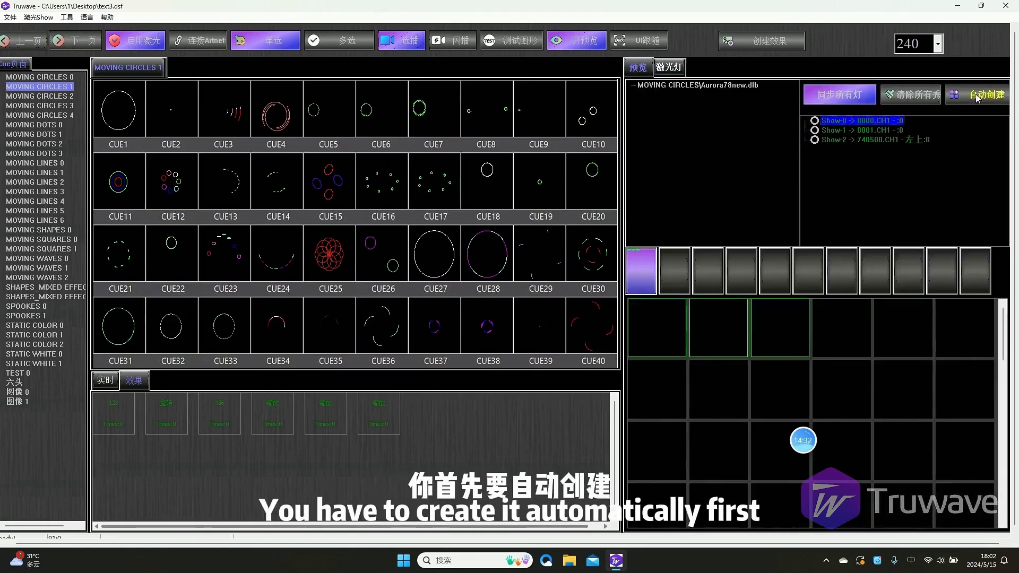
left_click(666, 69)
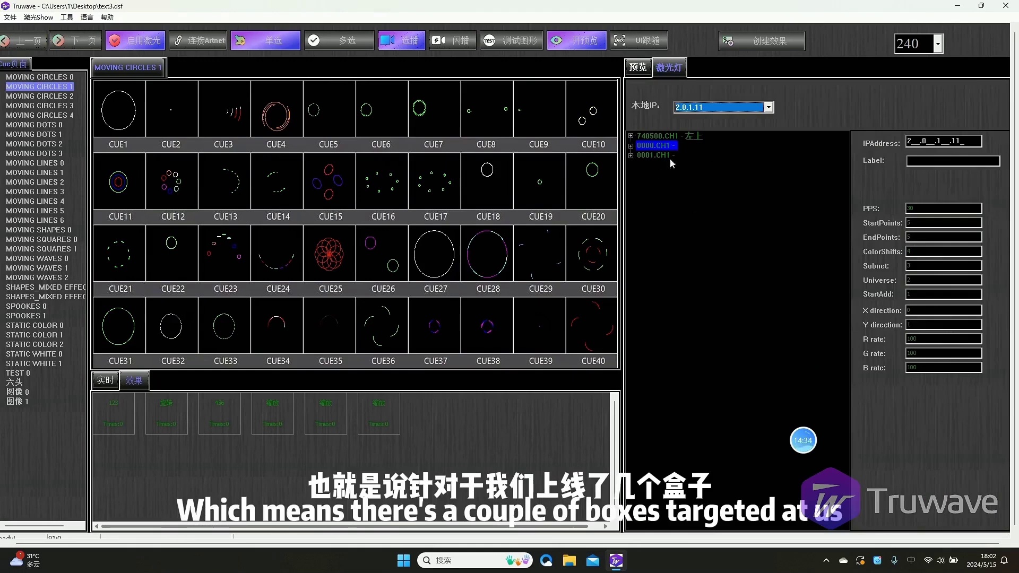
left_click(638, 67)
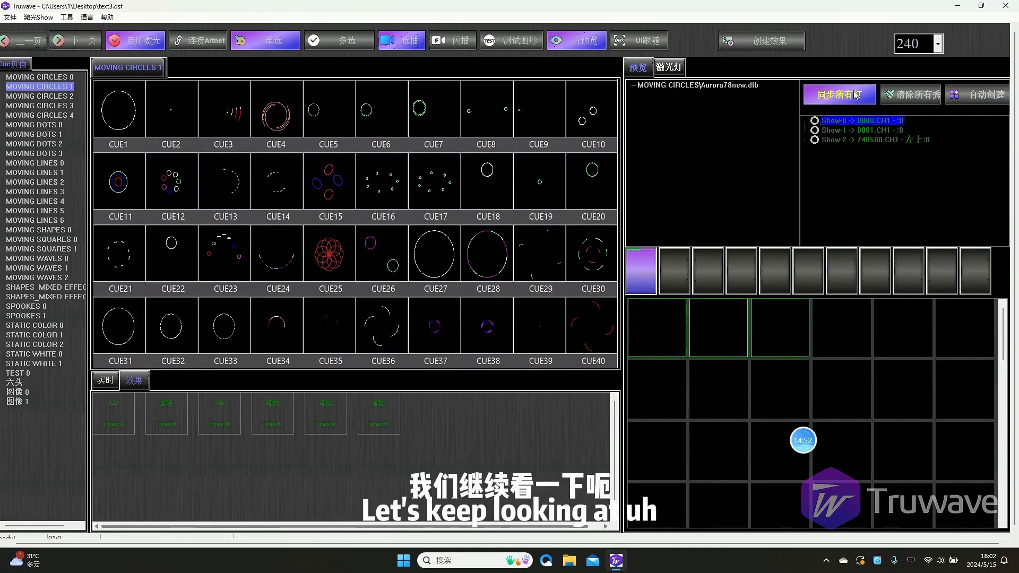
Step: Open the settings of Show-2, set its input to 自动雕刻模式 and open that mode's parameters
left_click(852, 131)
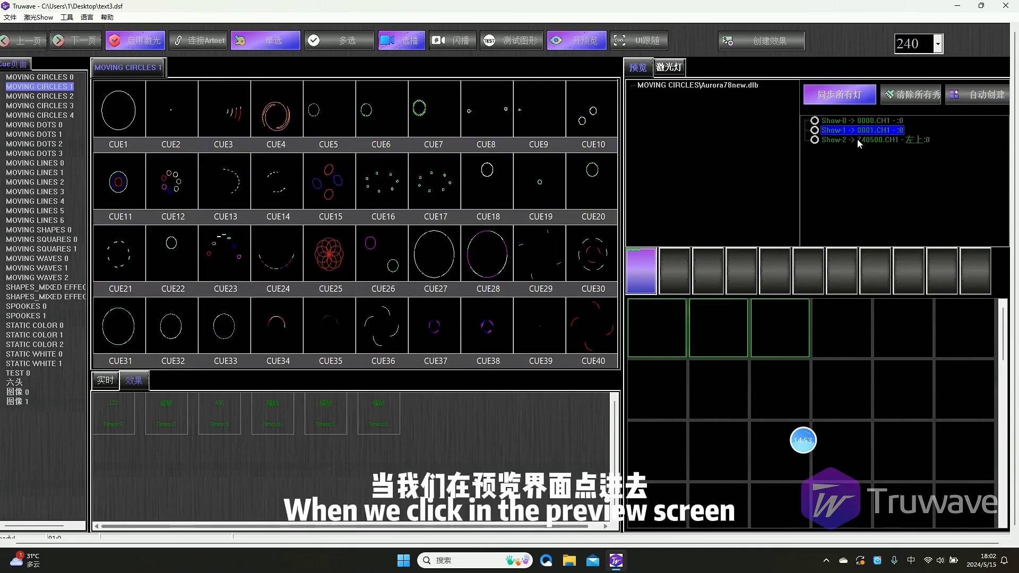
double_click(889, 142)
left_click(283, 119)
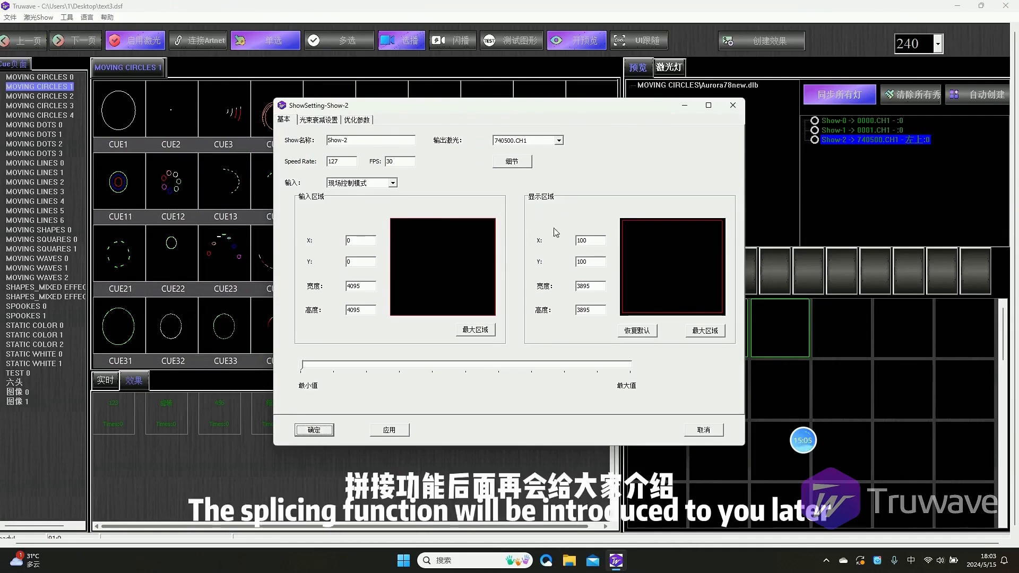
left_click(365, 183)
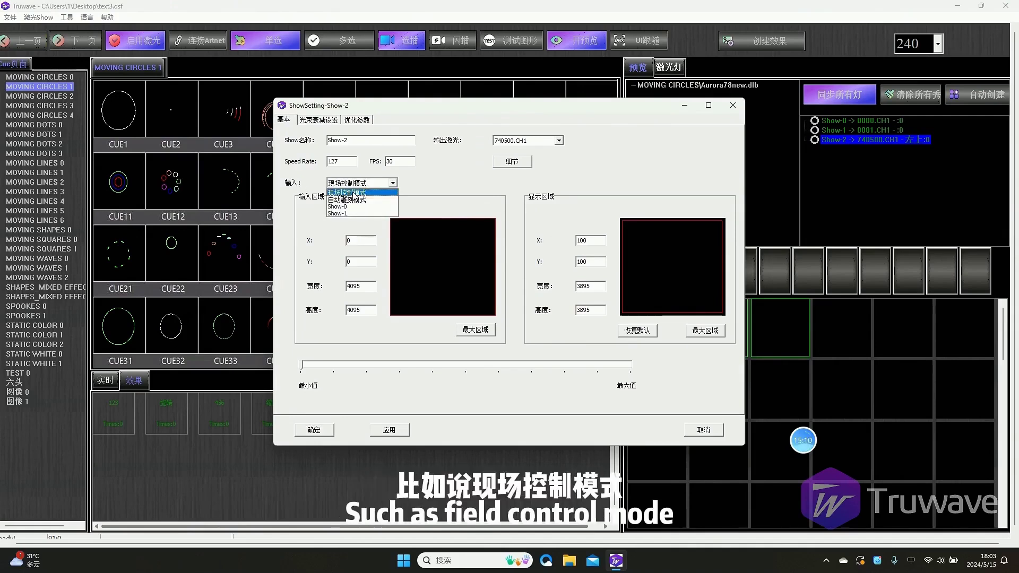
left_click(356, 199)
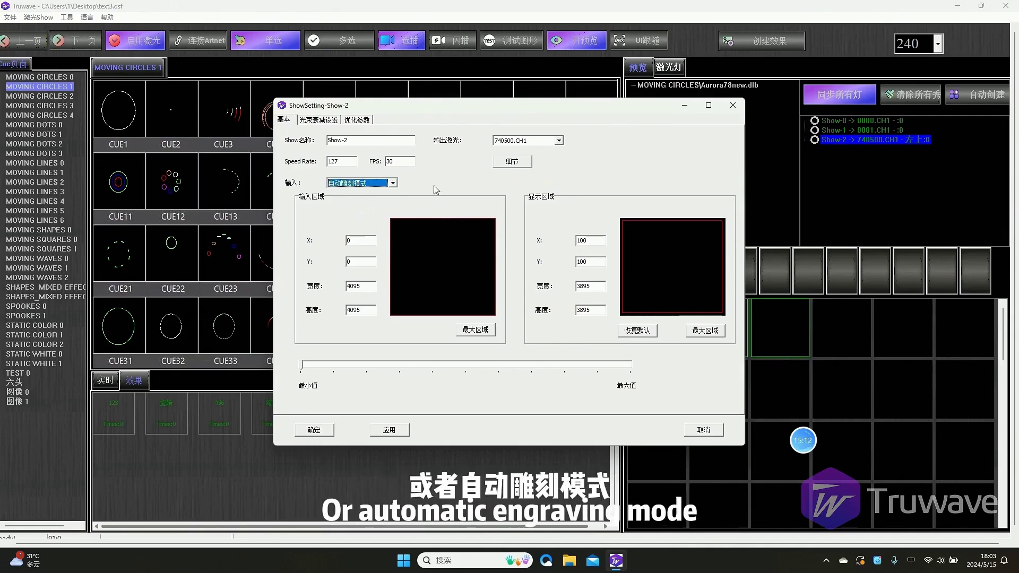
left_click(414, 182)
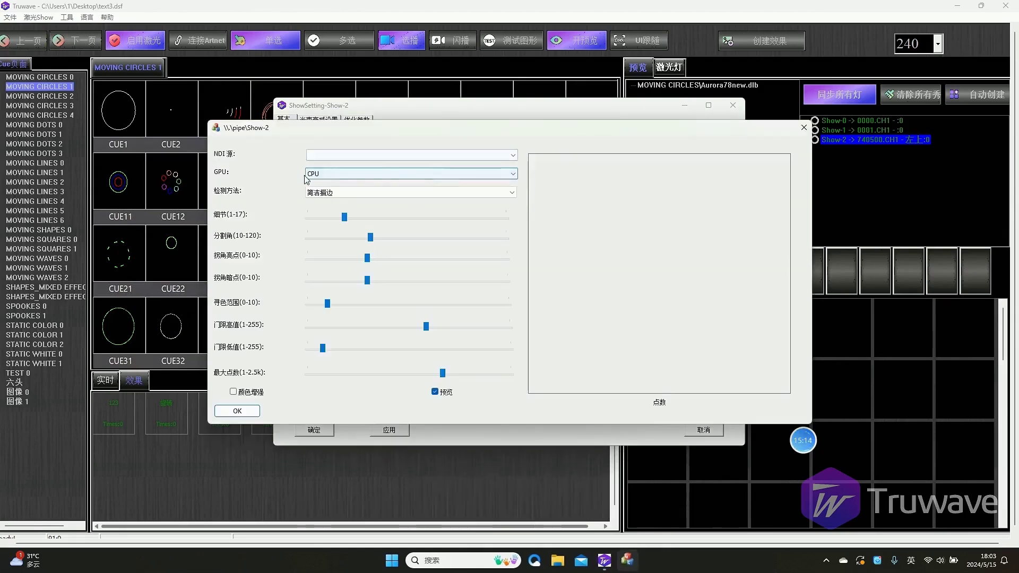
Step: Set Show-2's NDI source to the laptop's Arena - laser-right output and choose CPU for the GPU option
left_click(349, 156)
left_click(330, 173)
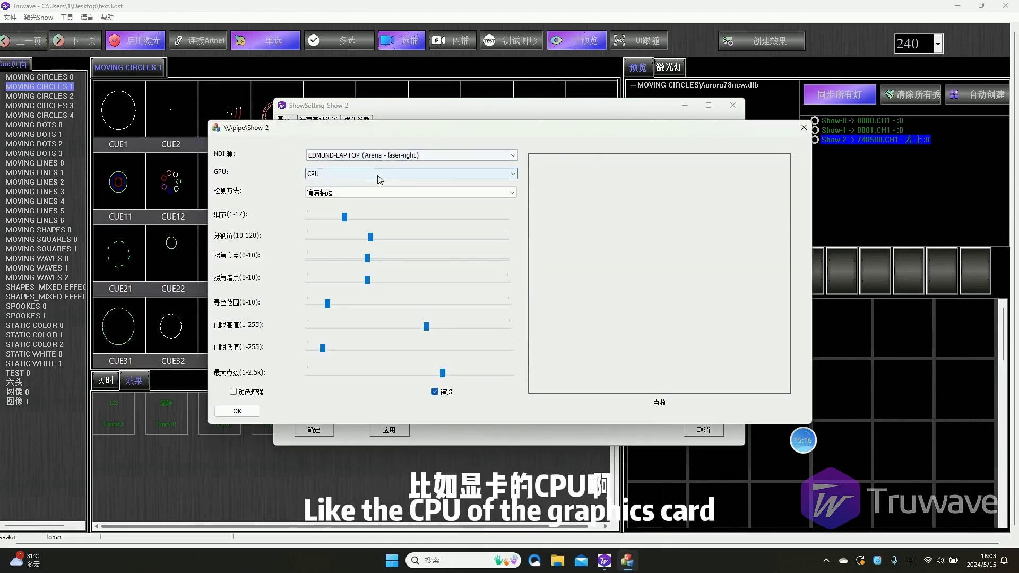
left_click(350, 174)
left_click(340, 178)
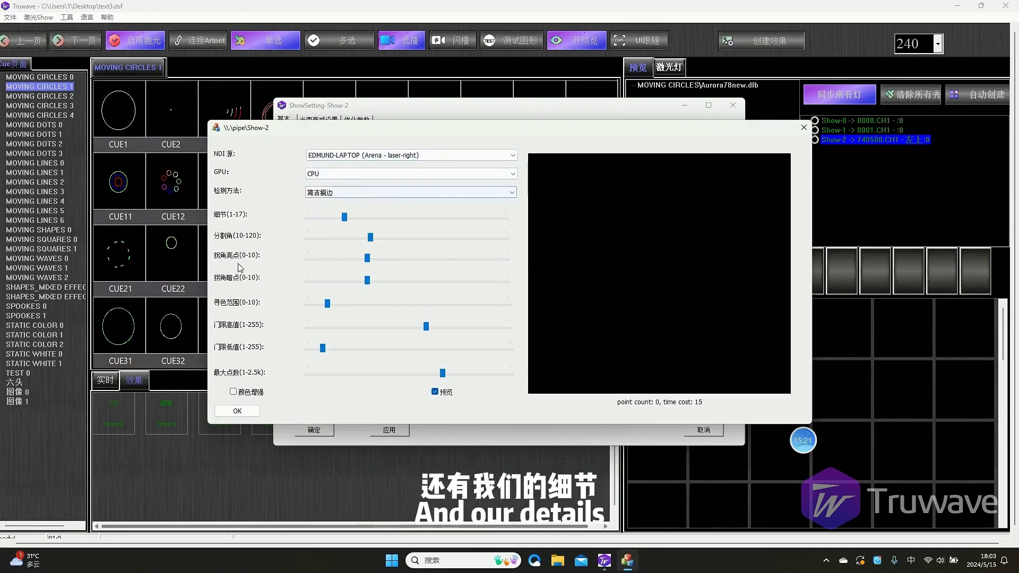
Step: Confirm the automatic engraving parameters and set Show-2's input to 现场控制模式 (live control mode)
left_click(259, 411)
left_click(389, 183)
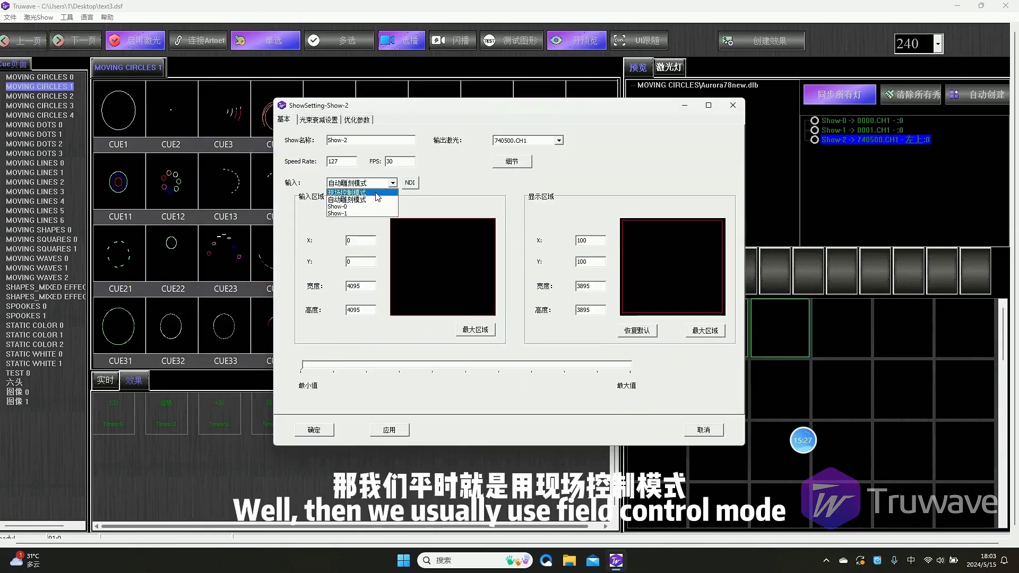
left_click(377, 193)
key("Return")
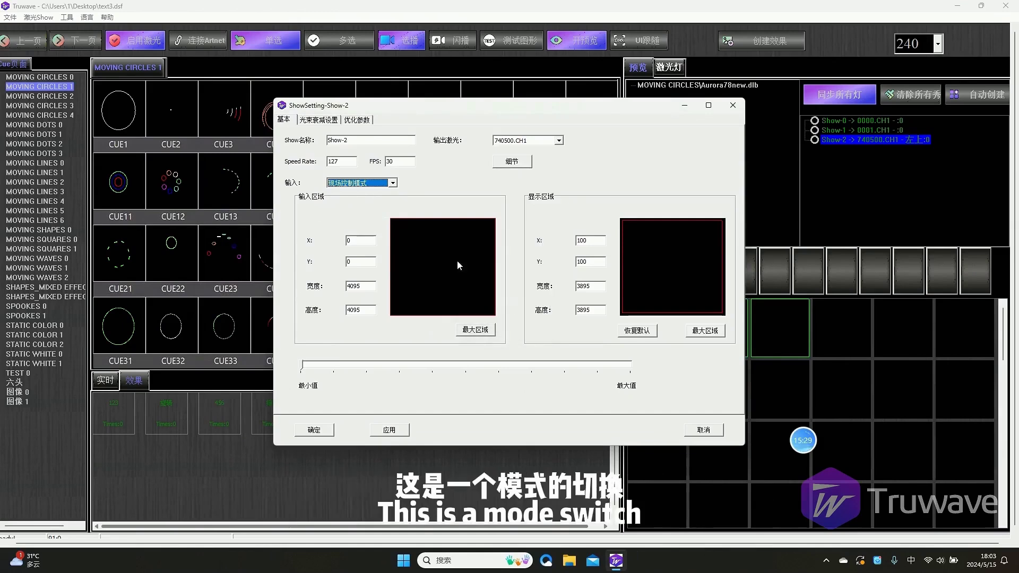
Step: Review Show-2's beam attenuation (光束衰减设置) and optimisation parameters (优化参数), and confirm the show settings
left_click(318, 119)
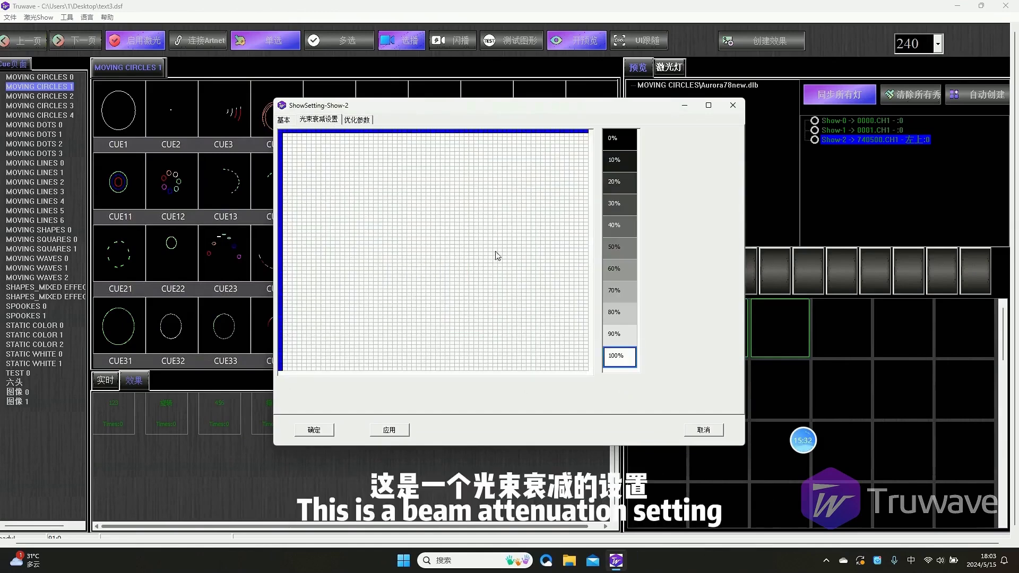
left_click(349, 121)
left_click(324, 120)
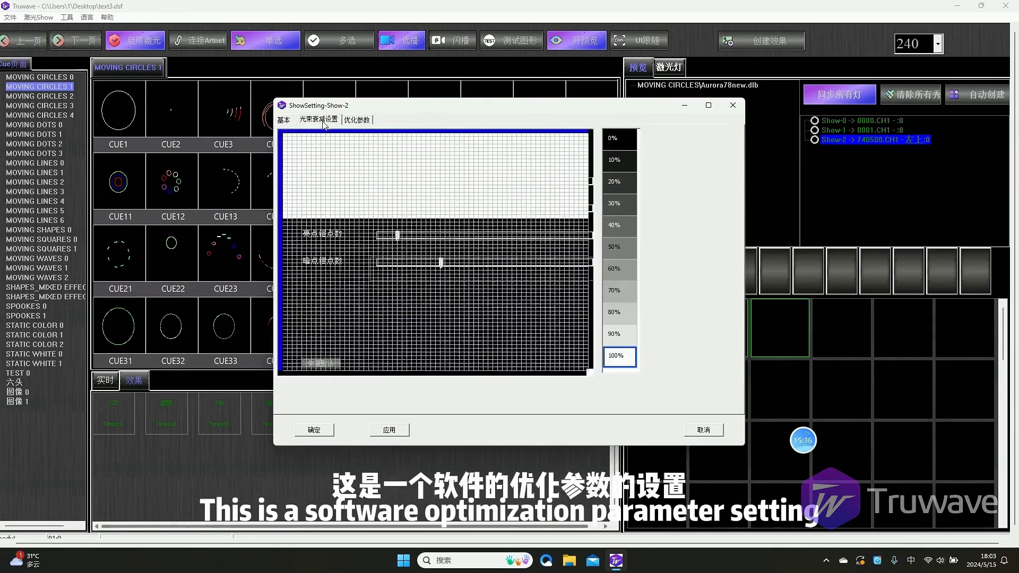
left_click(285, 120)
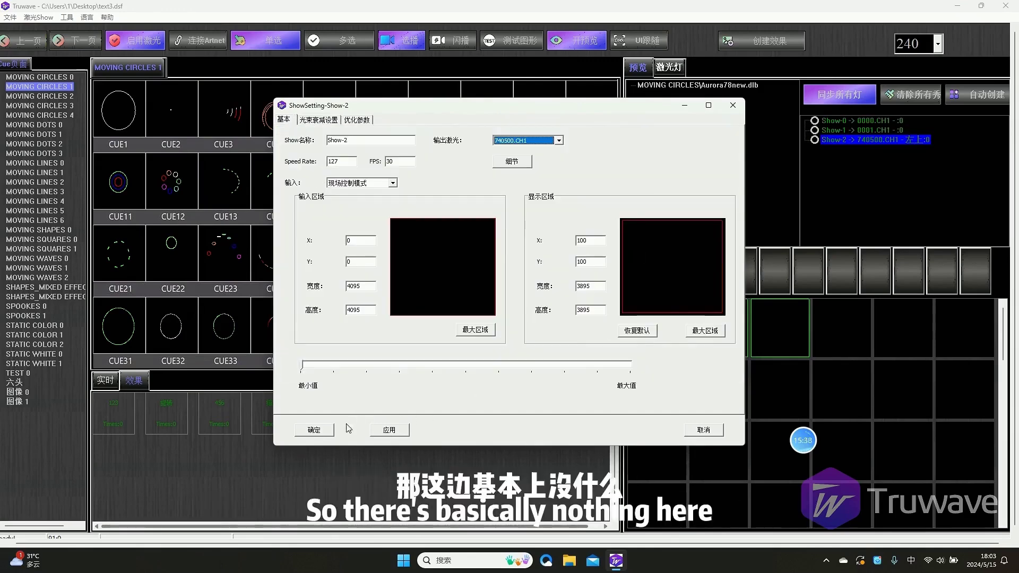
left_click(314, 430)
Step: Open the settings of box 740500.CH1 from the laser list and examine its SubNet, Universe and StartAdd parameters
left_click(668, 66)
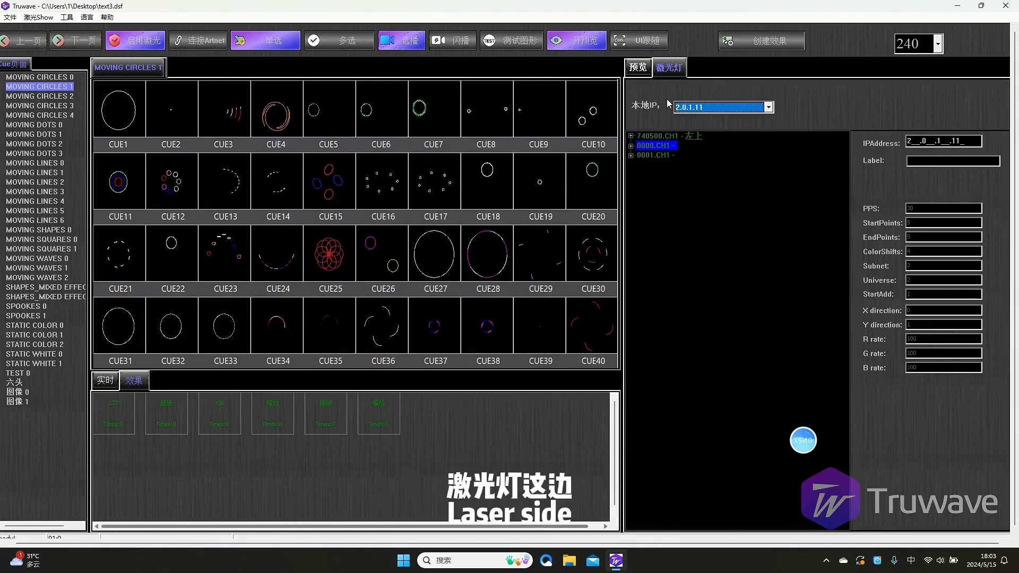
left_click(652, 137)
left_click(672, 146)
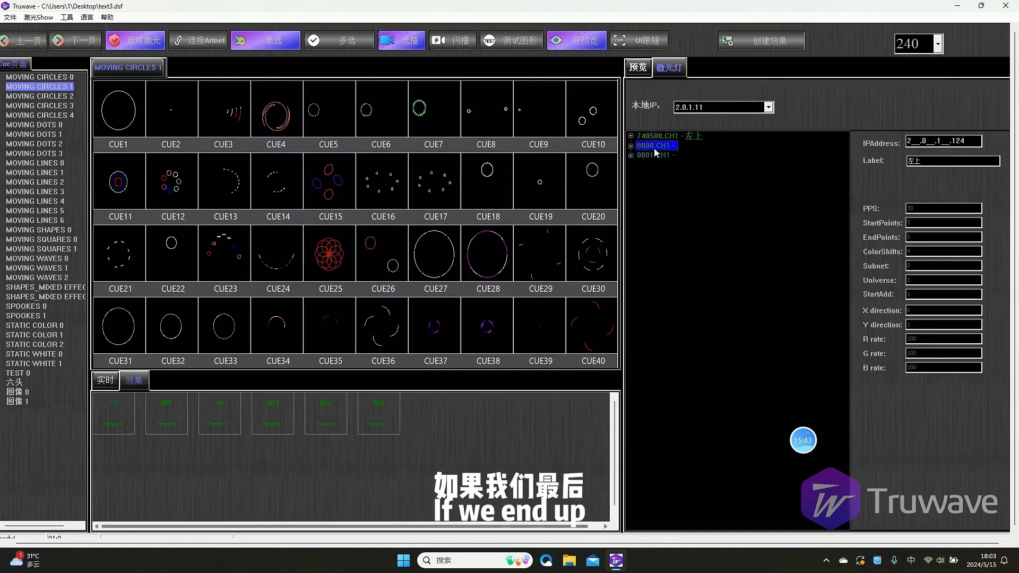
left_click(662, 140)
left_click(667, 141)
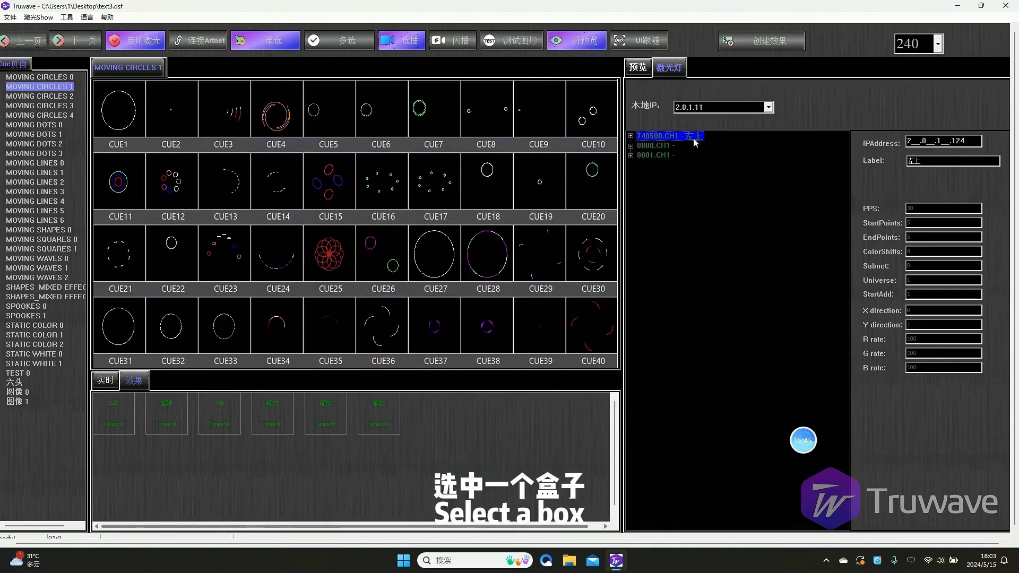
double_click(677, 139)
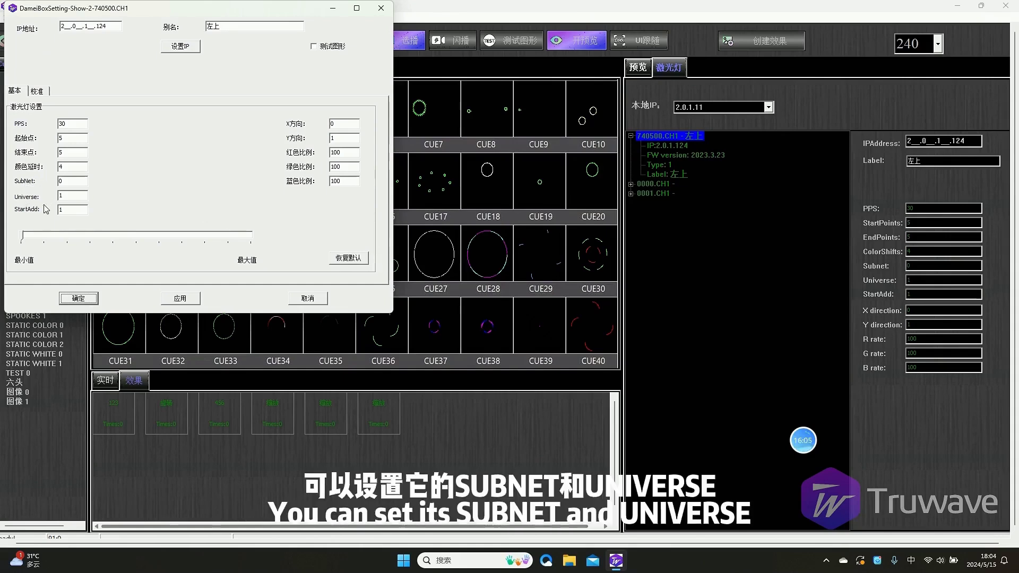
left_click(67, 210)
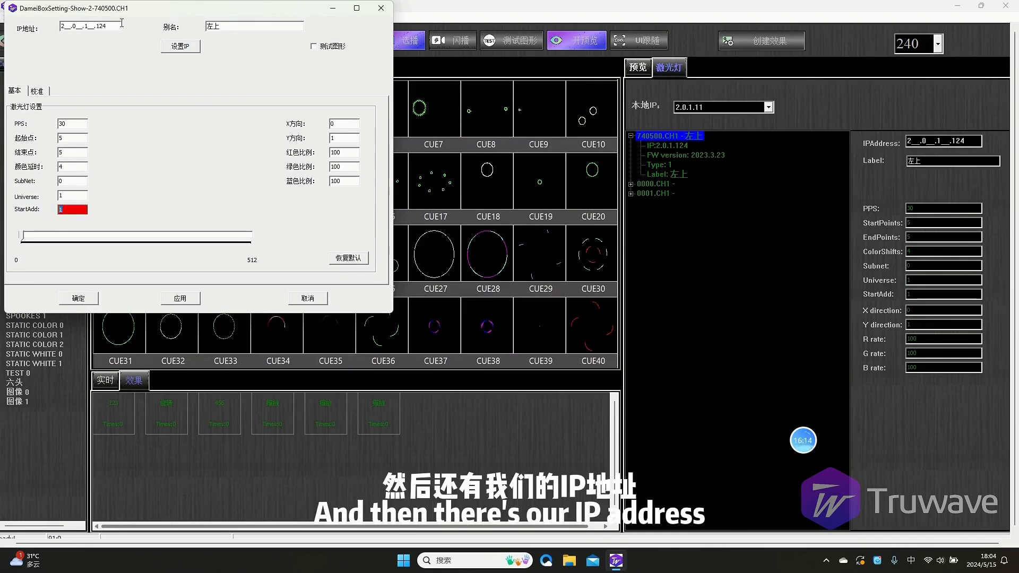
Step: Set the alias (别名) of box 740500.CH1 to 右上角 and confirm its settings
double_click(221, 24)
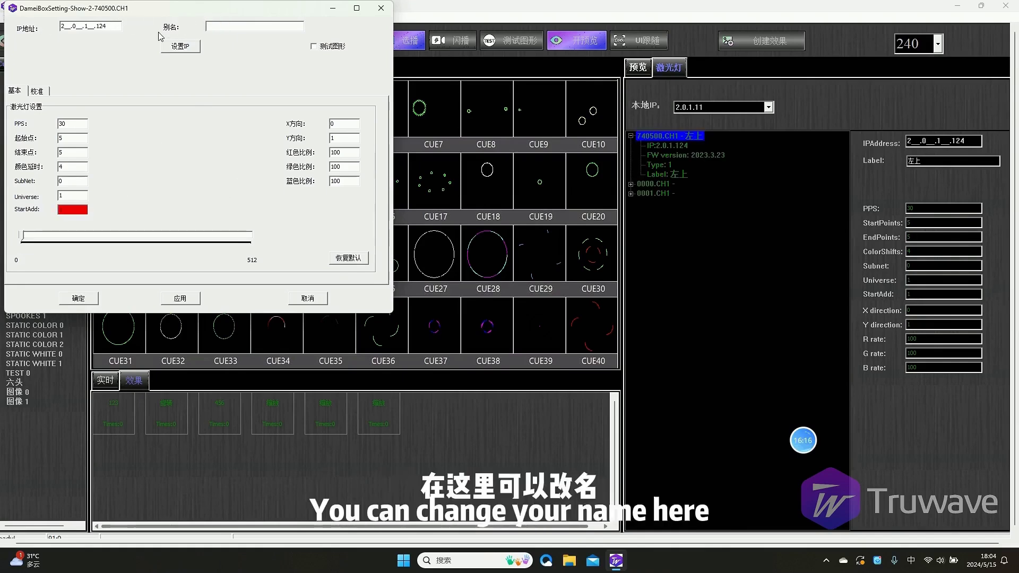
type("youshang")
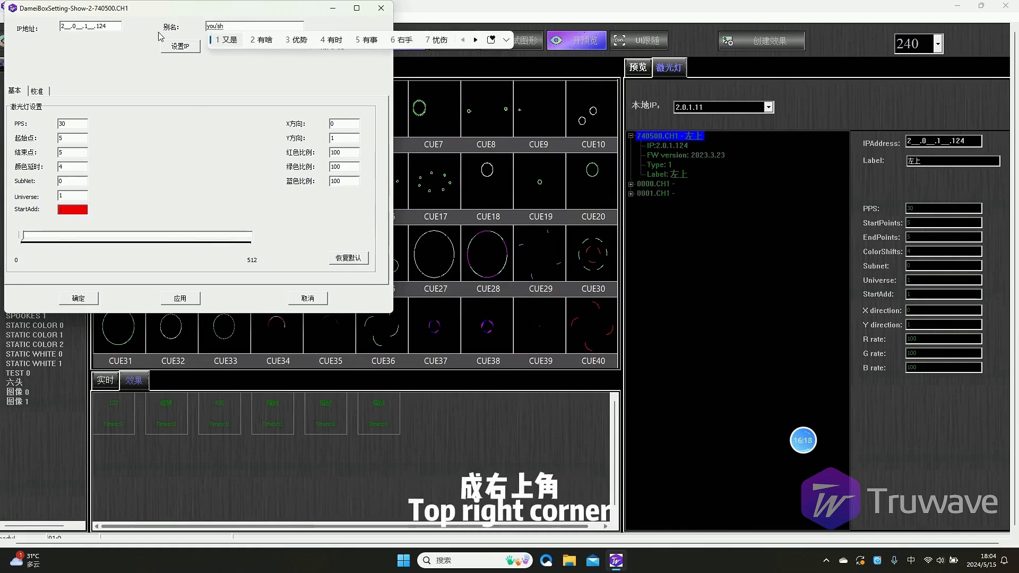
key("space")
type("jiao")
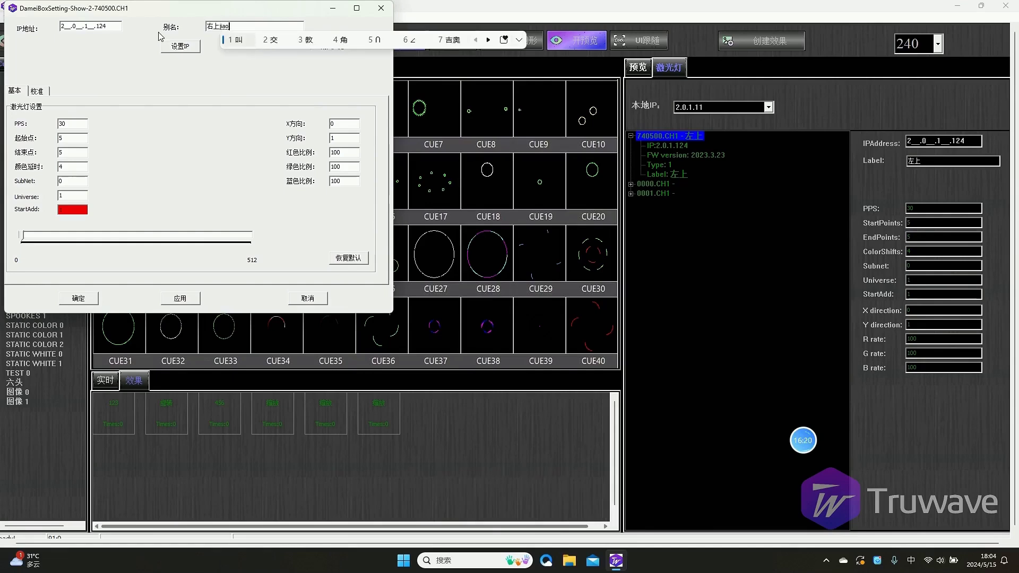
type("4")
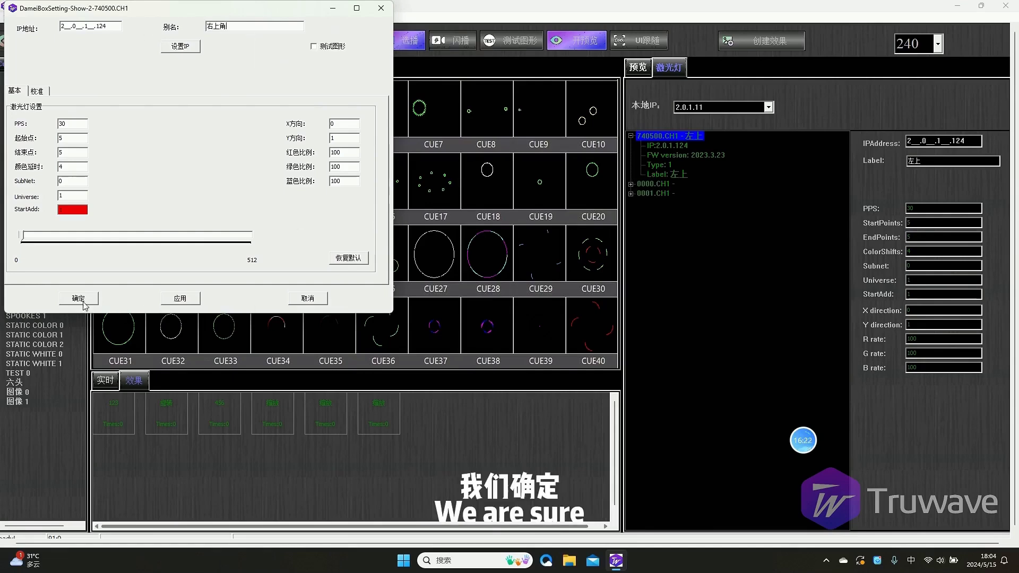
left_click(80, 299)
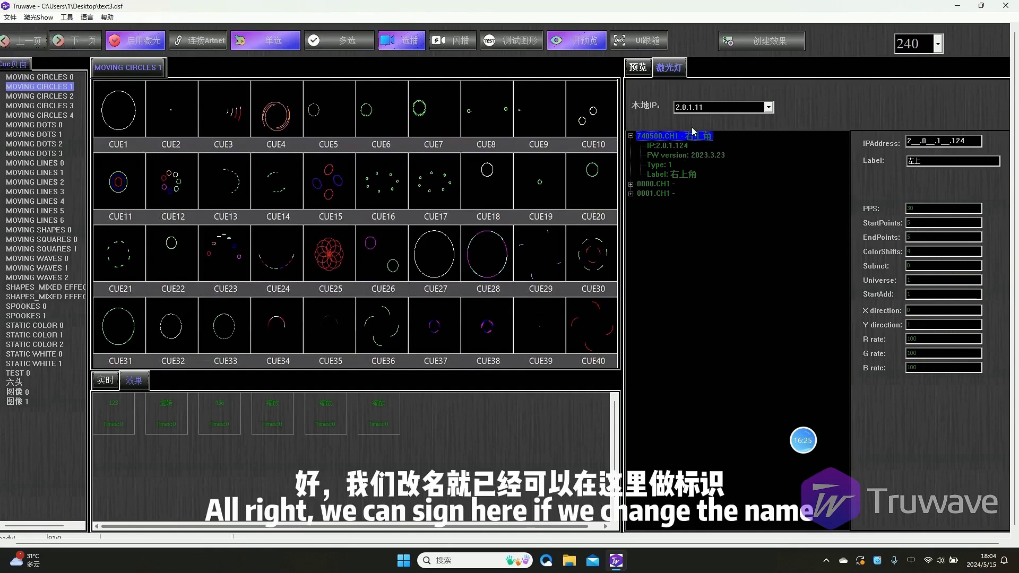
left_click(631, 136)
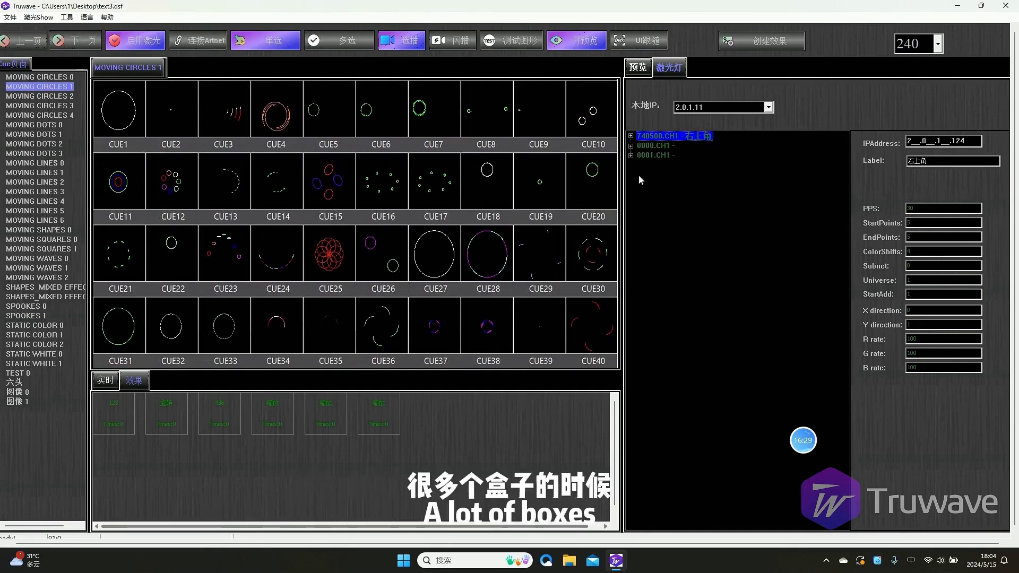
double_click(670, 139)
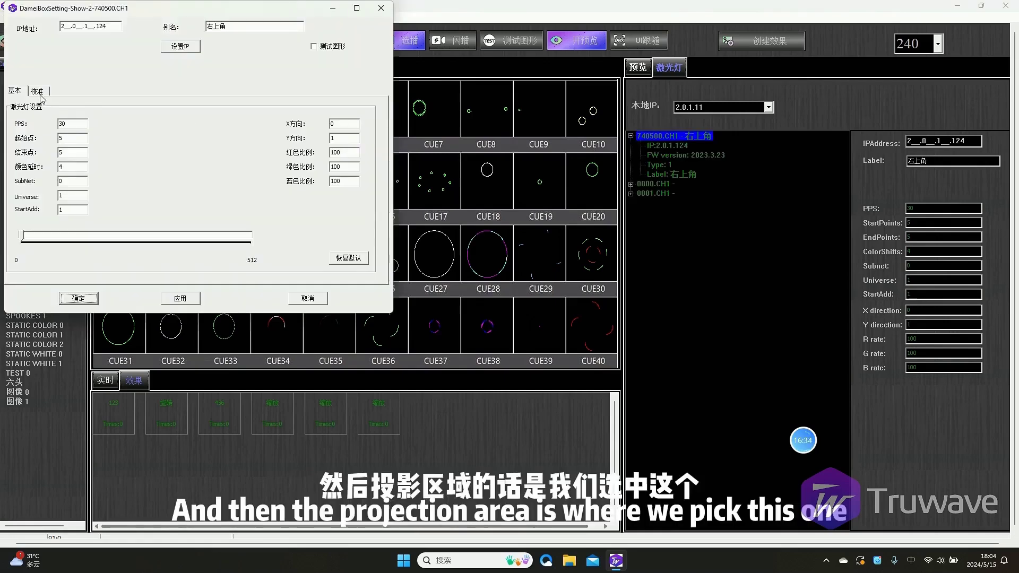
left_click(381, 8)
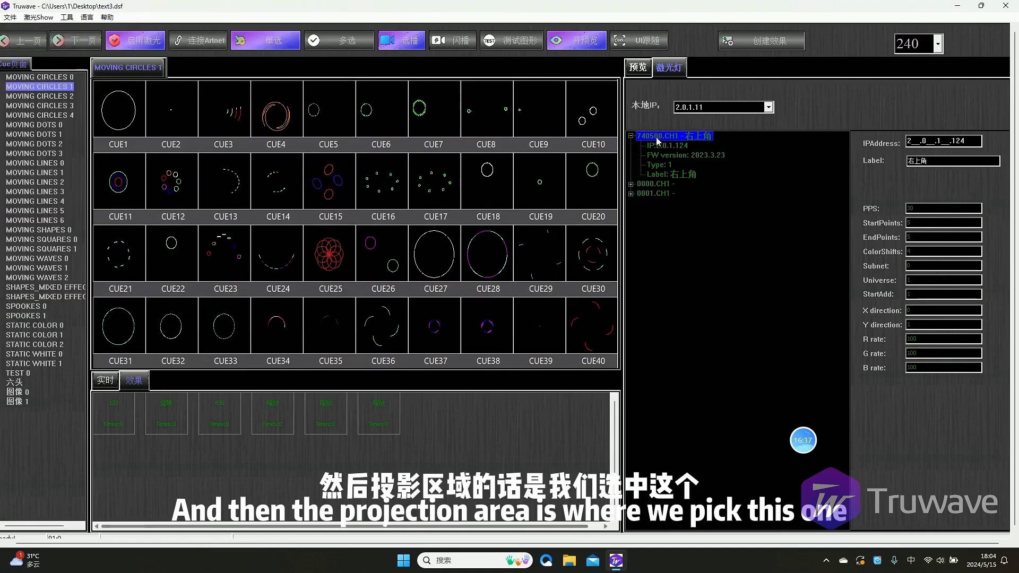
left_click(651, 191)
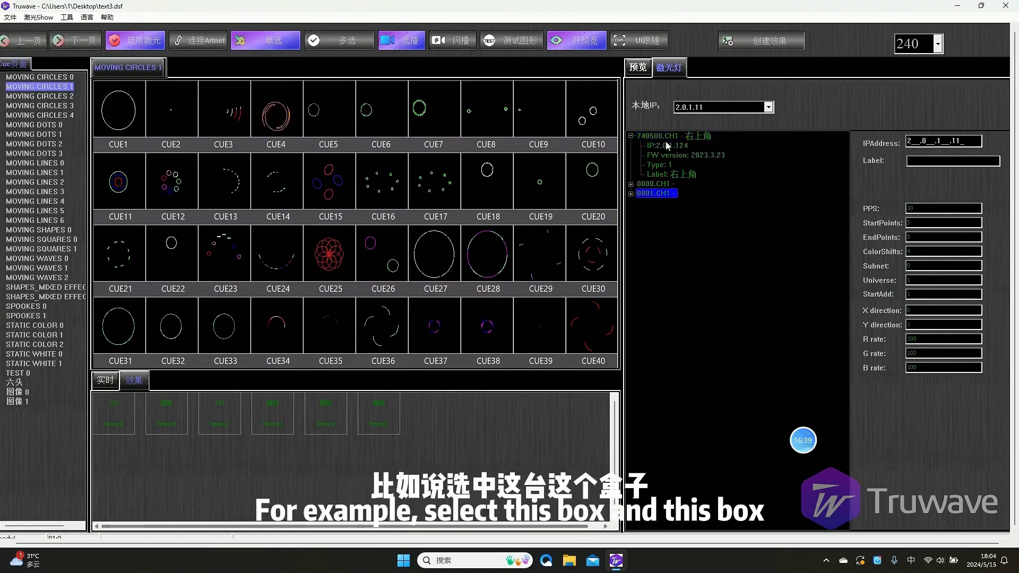
Step: Open the calibration (校准) of box 740500.CH1 and shift the projection area's upper-left corner point to X 1691
left_click(666, 140)
double_click(666, 139)
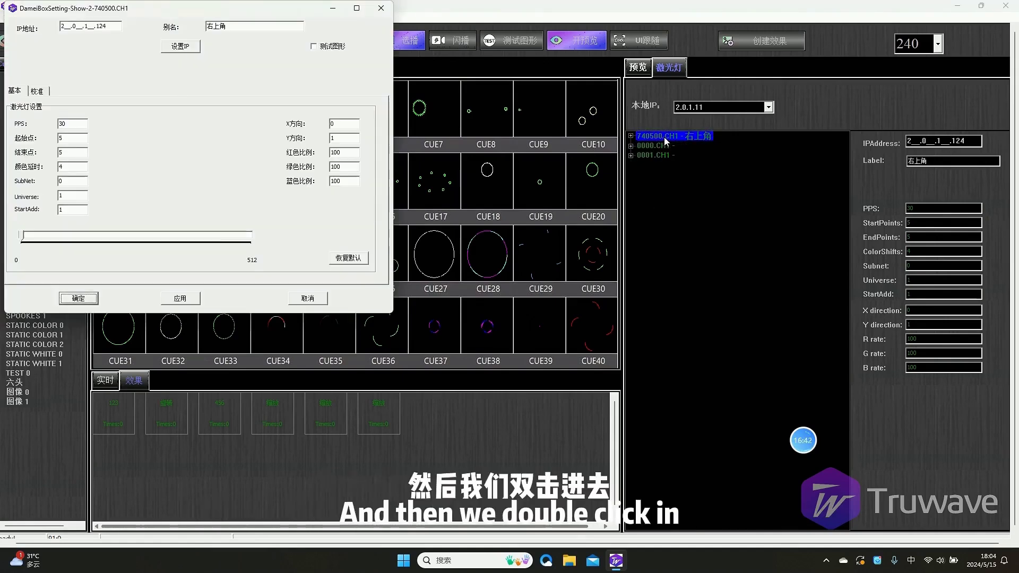
left_click(37, 91)
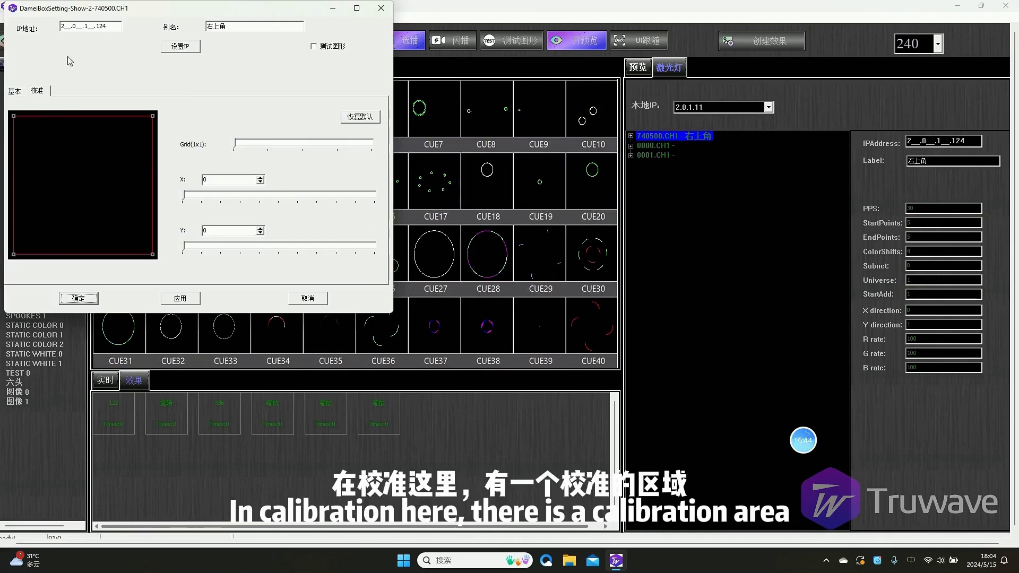
left_click_drag(141, 9, 247, 47)
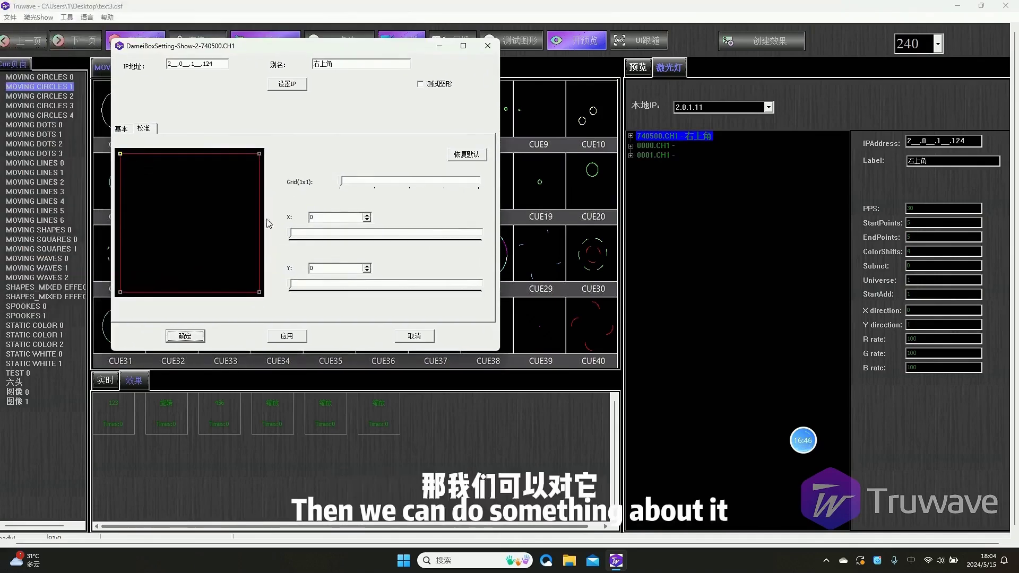
left_click_drag(293, 236, 418, 241)
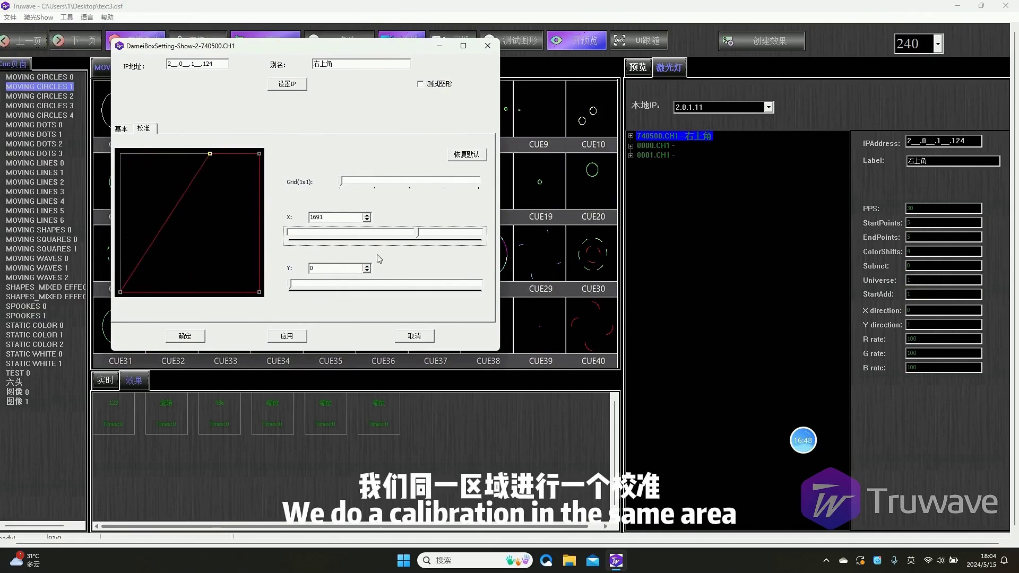
key("Home")
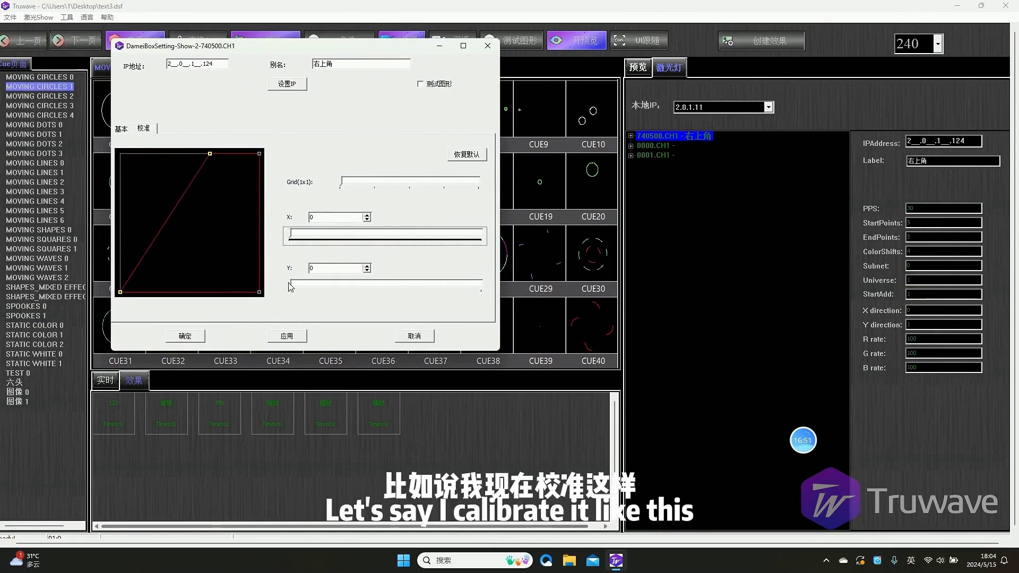
left_click(308, 291)
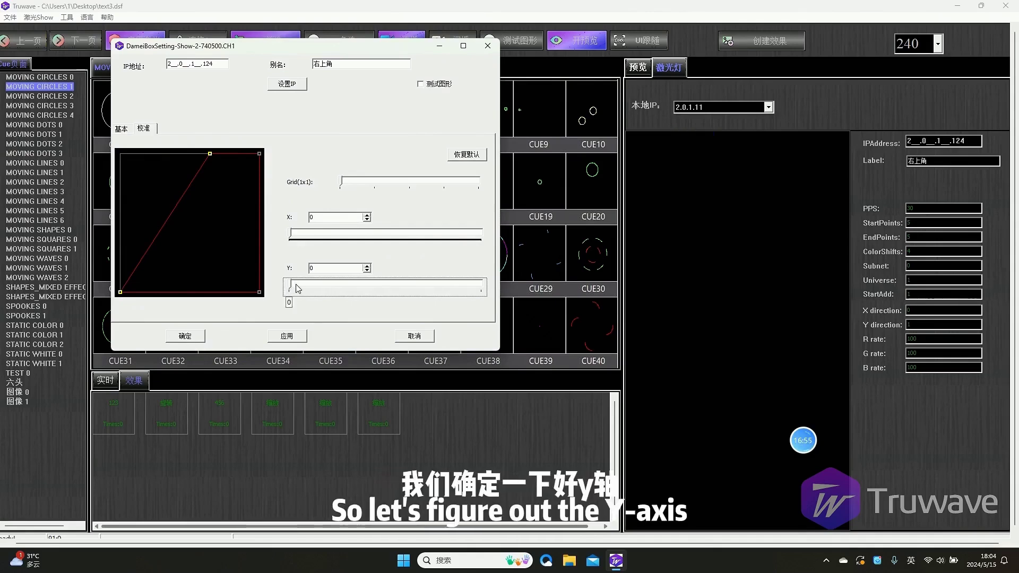
Step: Set the Y direction (Y方向) of box 740500.CH1 to 0 in its basic settings and apply it
left_click(127, 129)
left_click(440, 175)
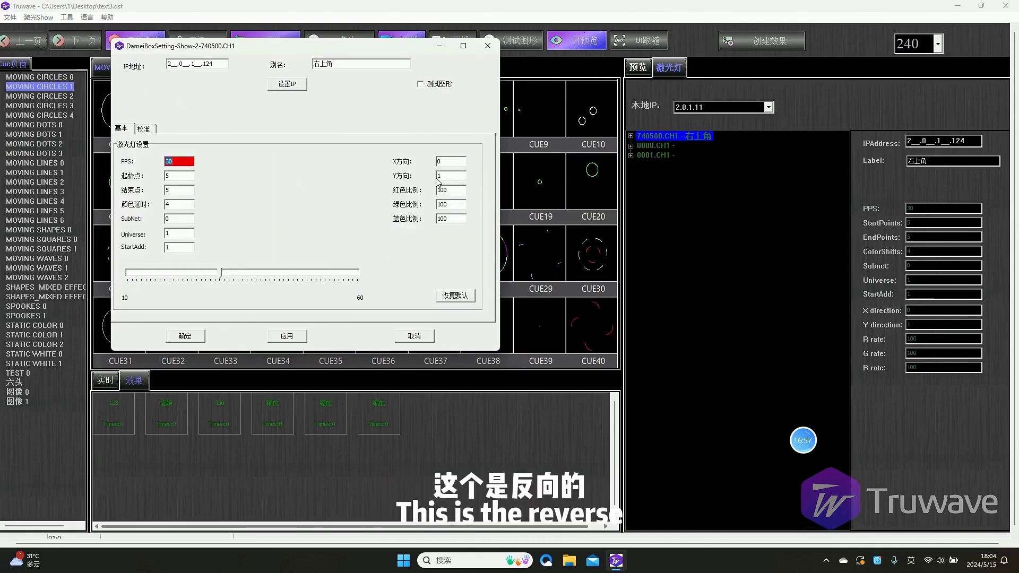
left_click(265, 273)
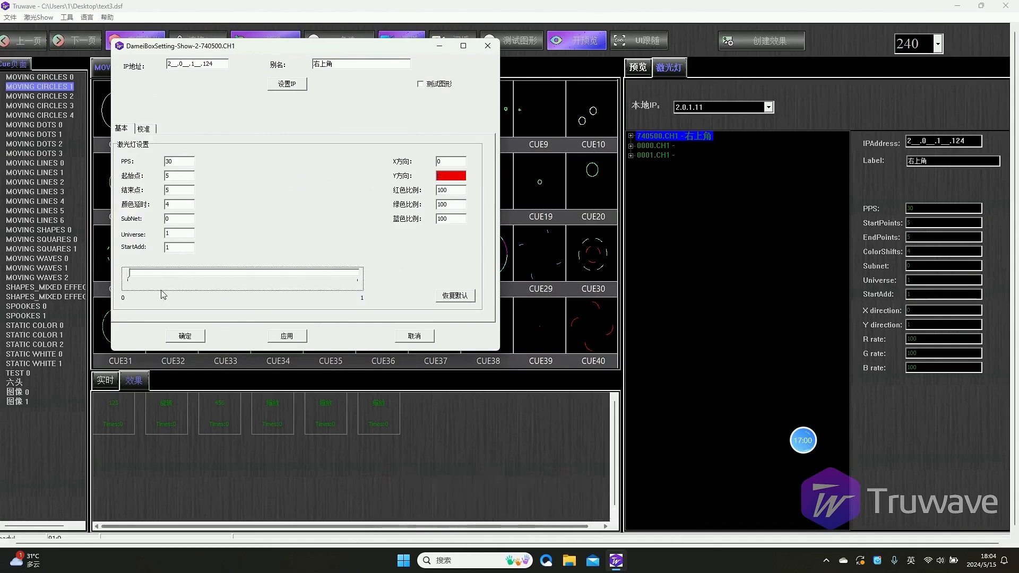
left_click(285, 336)
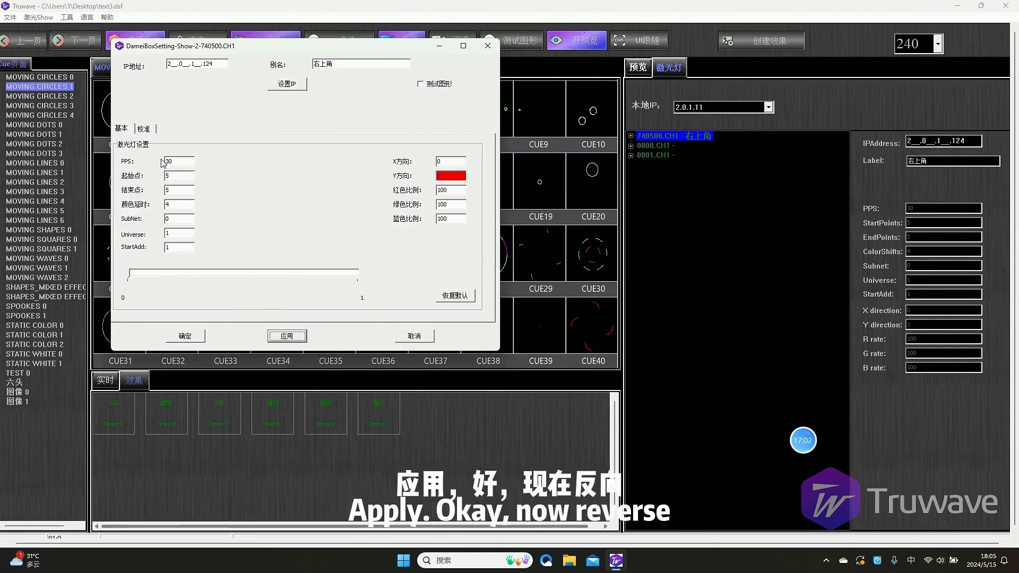
Step: Raise the projection area's lower-left calibration point by a little under half the area's height and shift it to X 1097
left_click(144, 129)
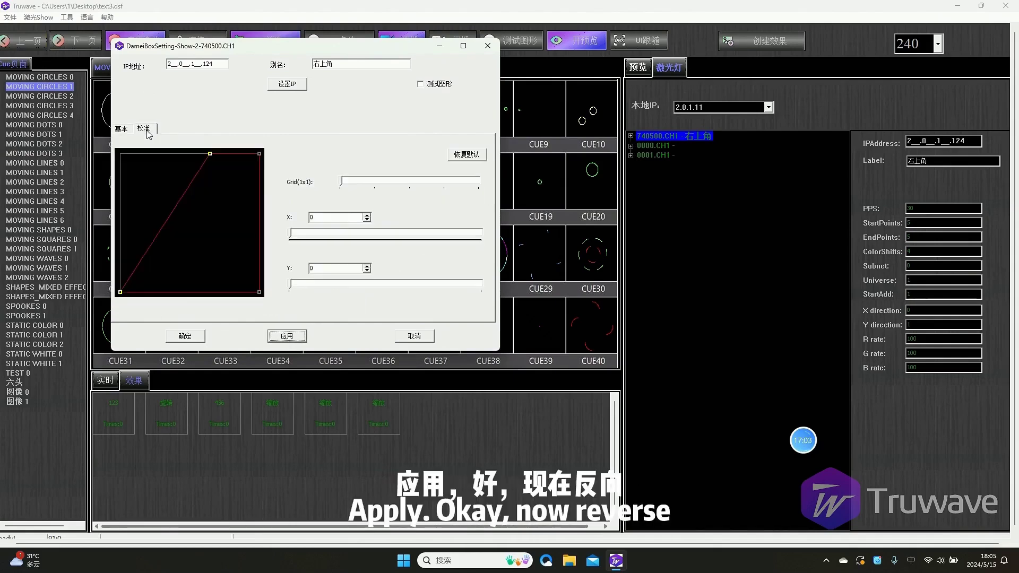
left_click(293, 287)
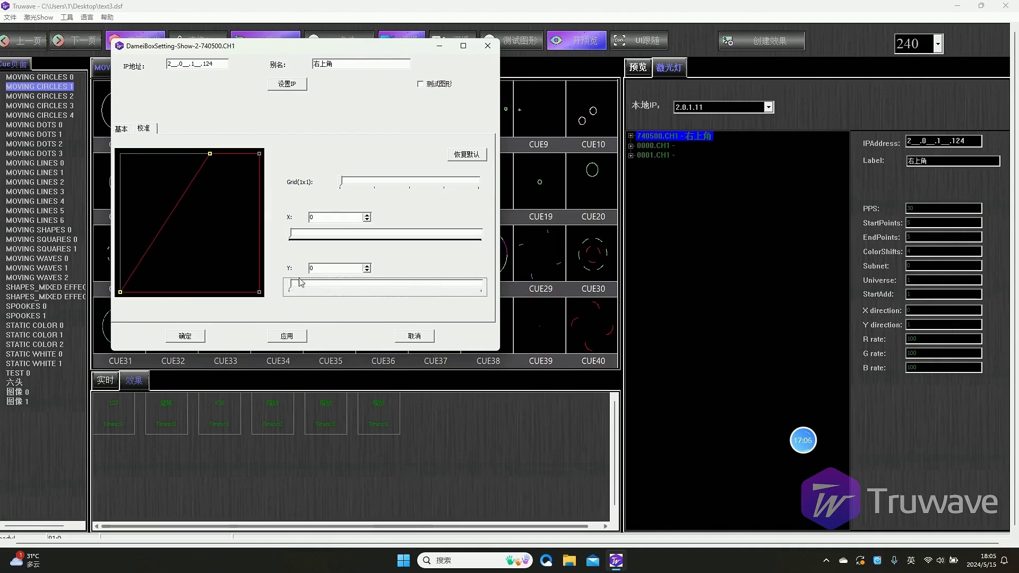
left_click(367, 270)
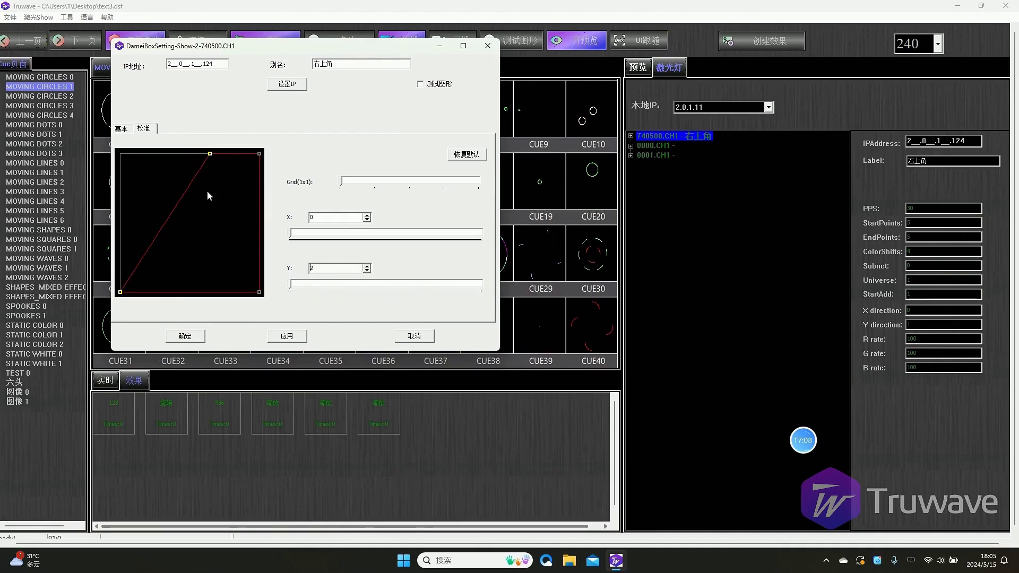
left_click(121, 292)
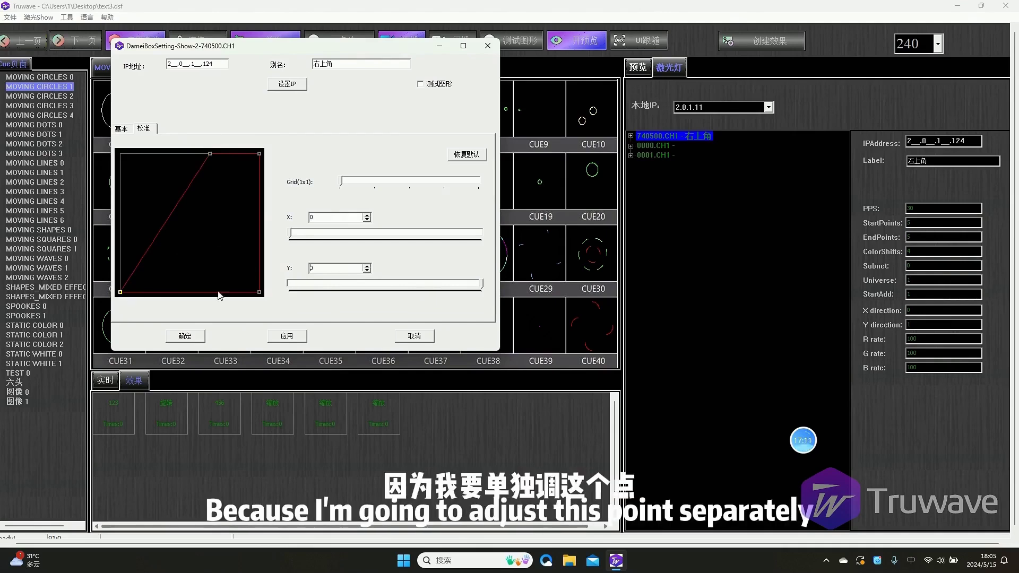
left_click_drag(482, 287, 396, 286)
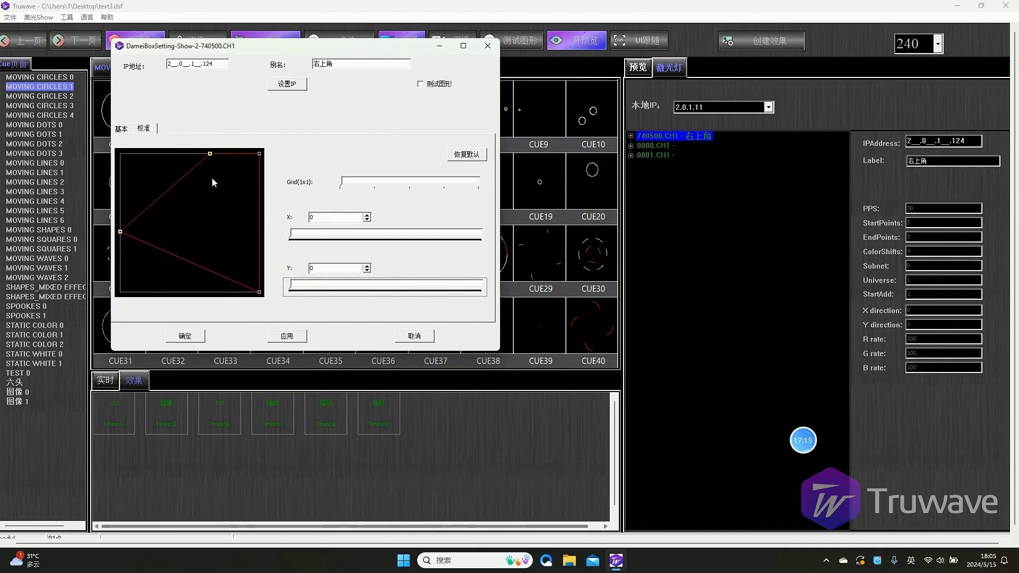
left_click(199, 154)
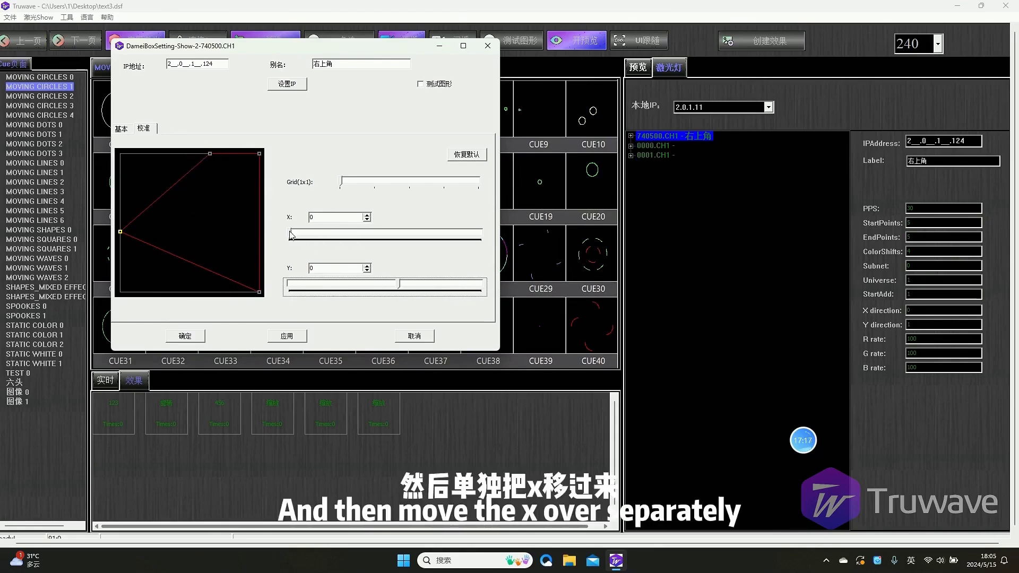
left_click_drag(291, 239, 372, 256)
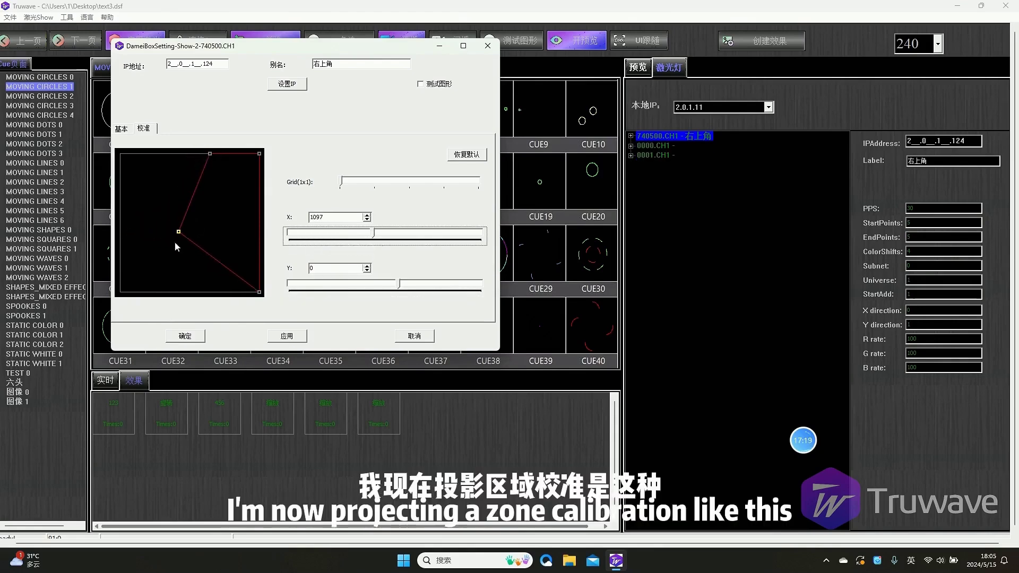
Step: Confirm the calibration of box 740500.CH1 and check it in the preview with the test pattern (测试图形), turning the pattern off again
left_click(183, 339)
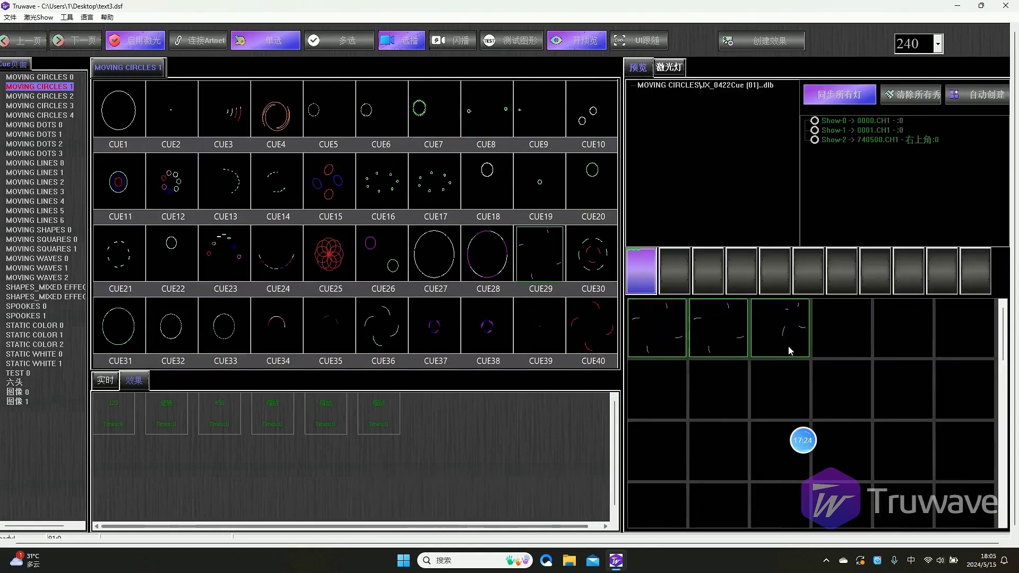
left_click(512, 40)
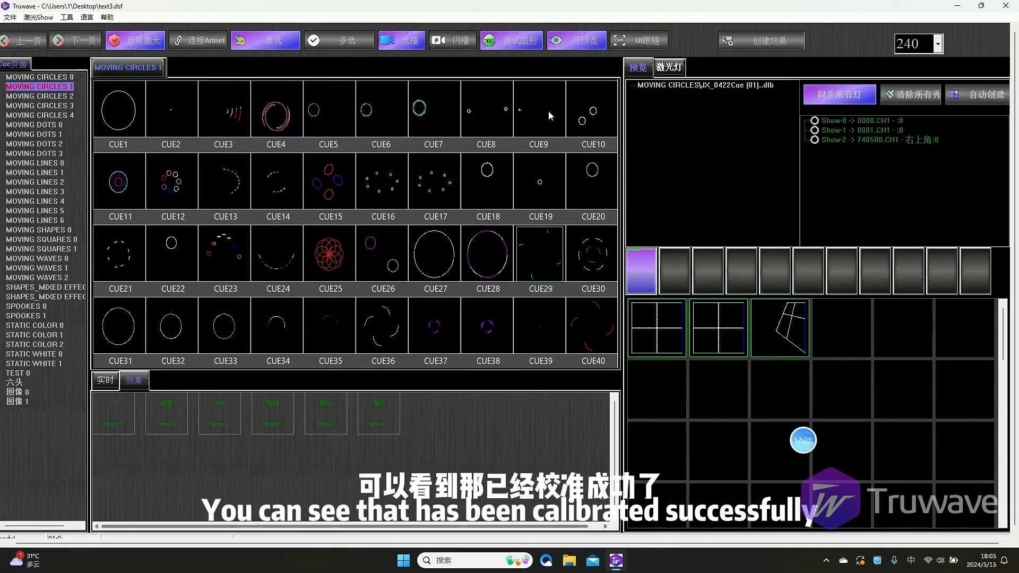
left_click(539, 53)
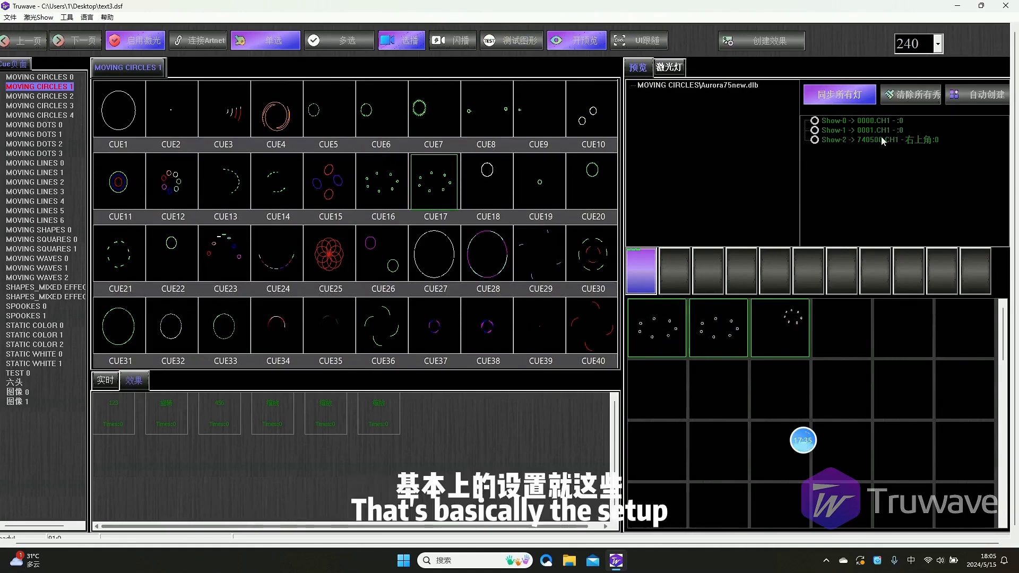
Step: Open the box details (细节) from the Show-2 settings, review the basic laser settings (基本), and confirm both dialogs
left_click(671, 69)
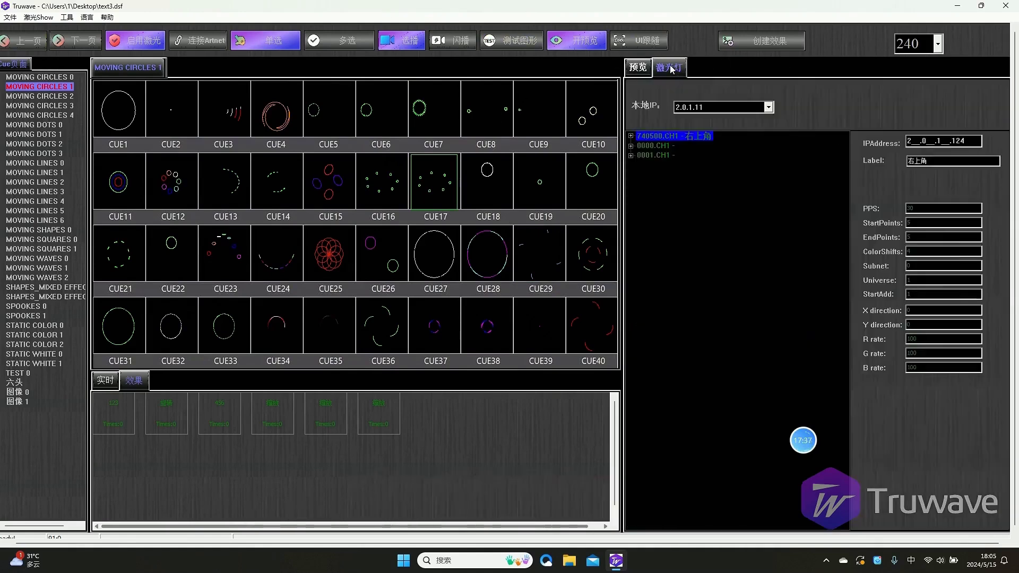
left_click(641, 68)
double_click(910, 139)
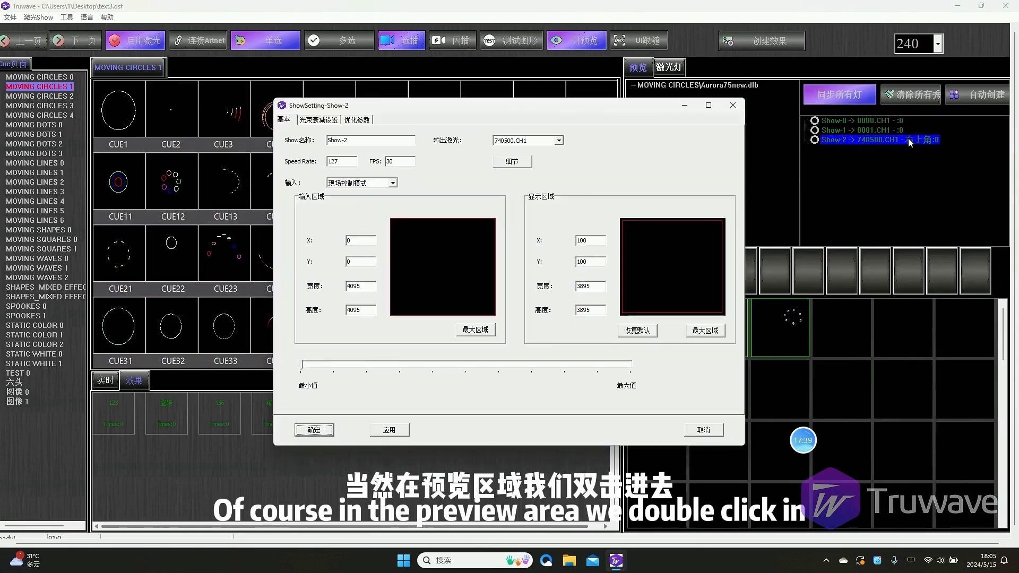
left_click(512, 162)
left_click(121, 128)
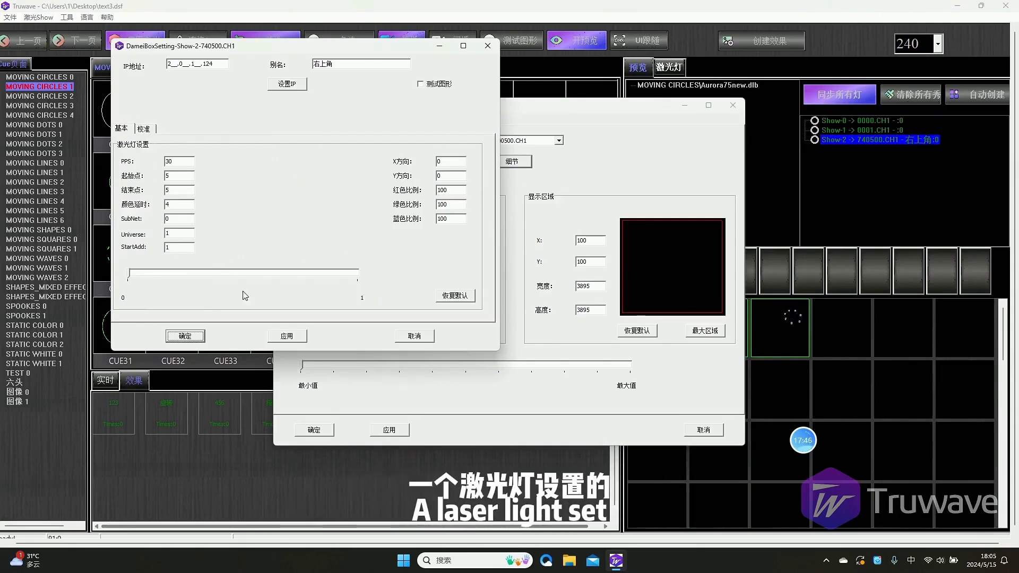
left_click(199, 335)
left_click(325, 431)
Step: Open the settings of box 740500.CH1 from the laser light list (激光灯) to review them, and close them without changes
left_click(669, 67)
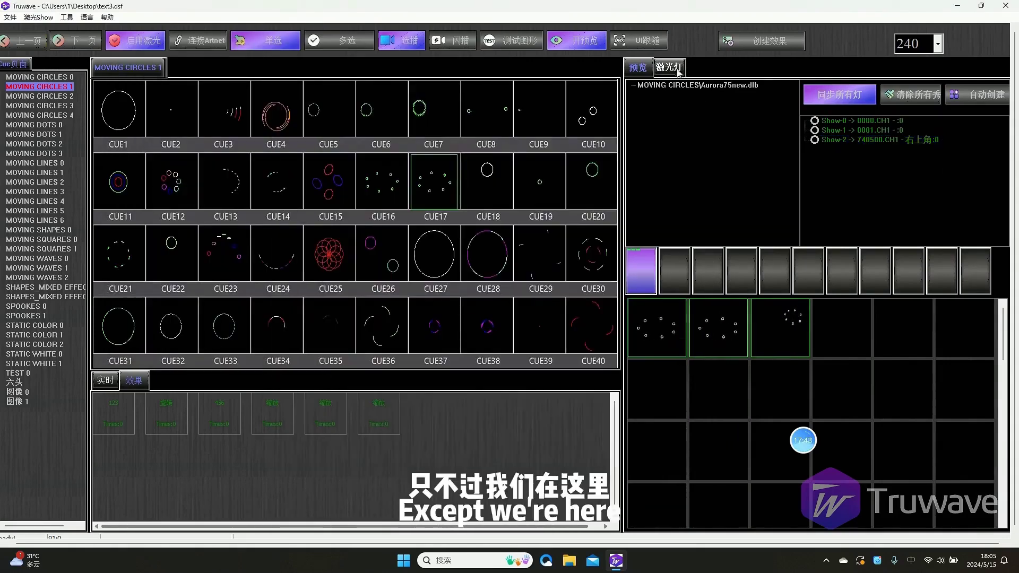
double_click(672, 137)
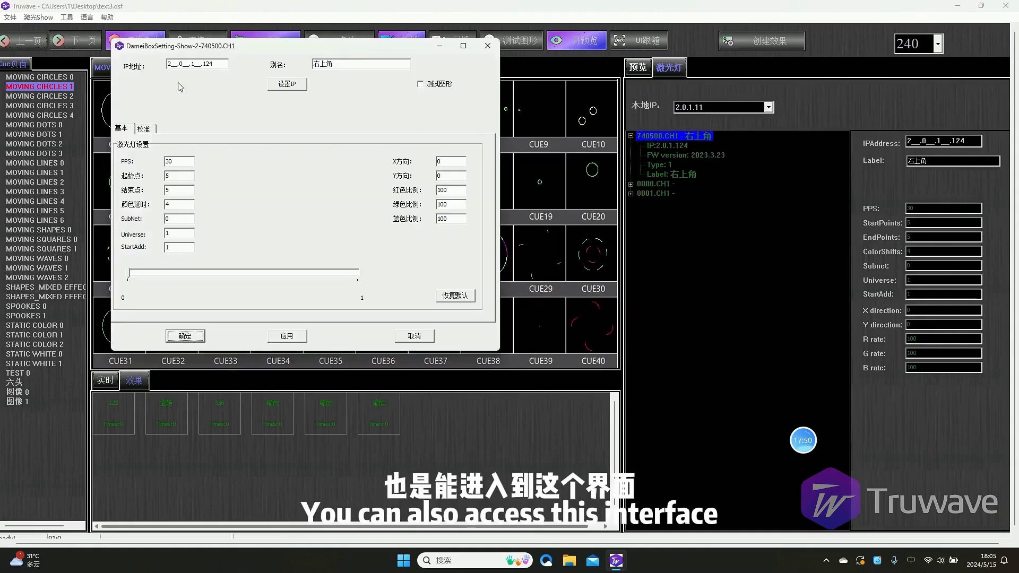
left_click(488, 47)
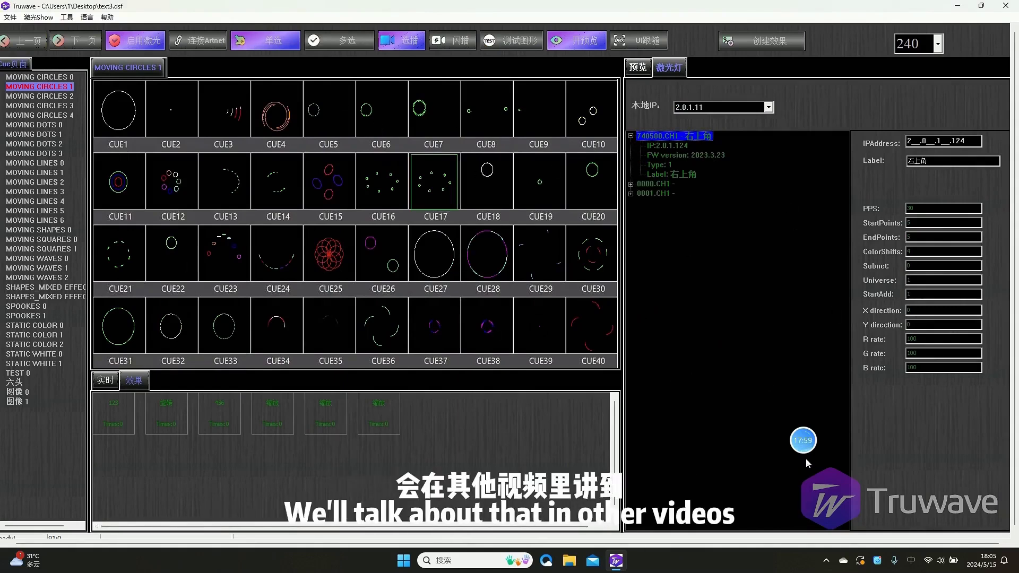
mouse_move(843, 444)
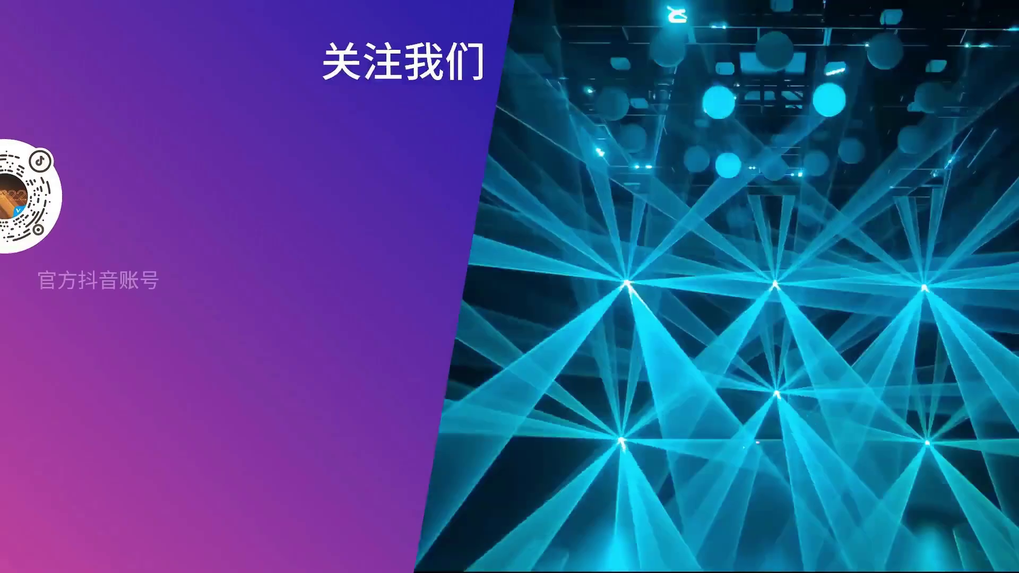